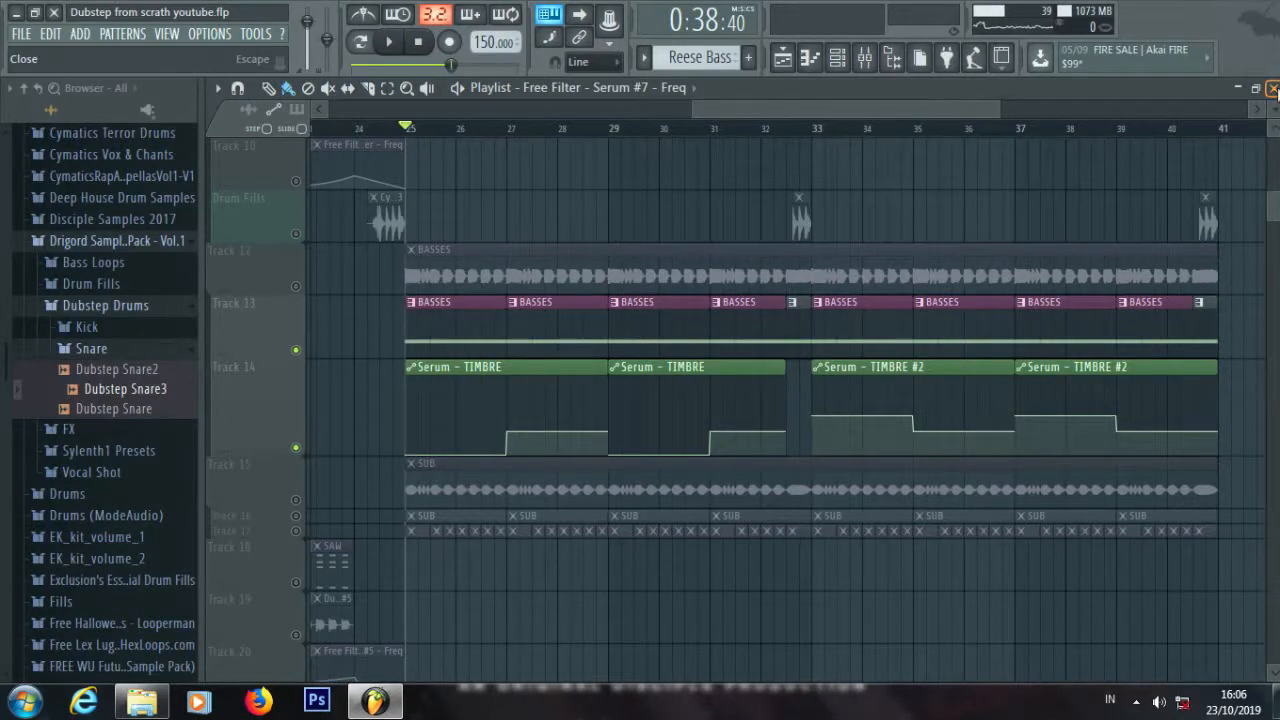
Show the unsorted channels in the channel rack and switch to the BASSES pattern
{"action": "key", "text": "F6"}
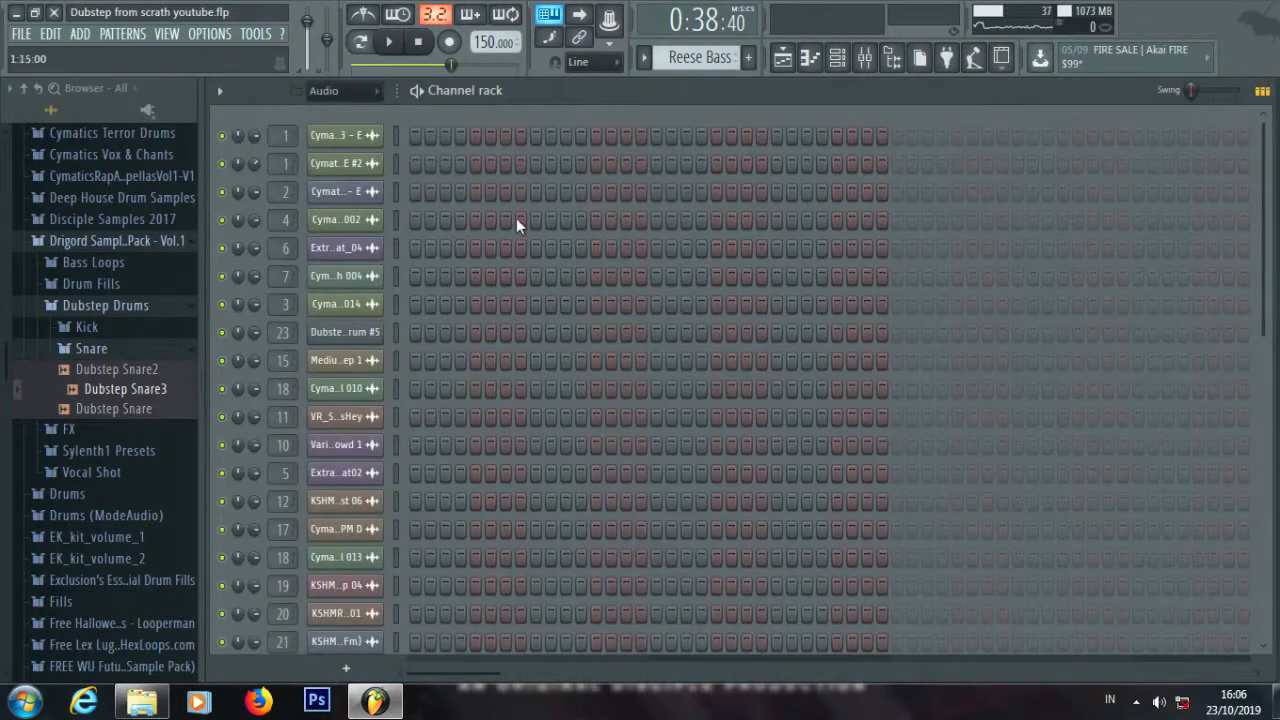
{"action": "left_click", "coordinate": [345, 91]}
{"action": "left_click", "coordinate": [348, 174]}
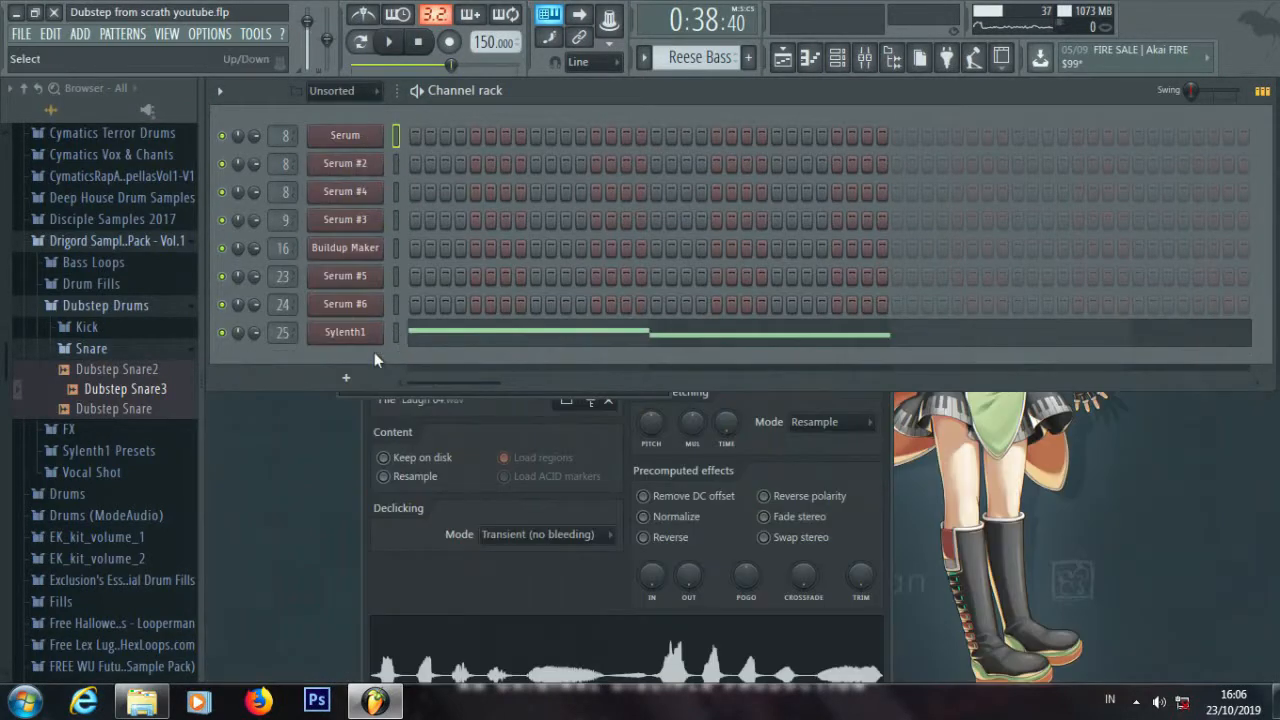
{"action": "left_click", "coordinate": [678, 57]}
{"action": "left_click", "coordinate": [665, 85]}
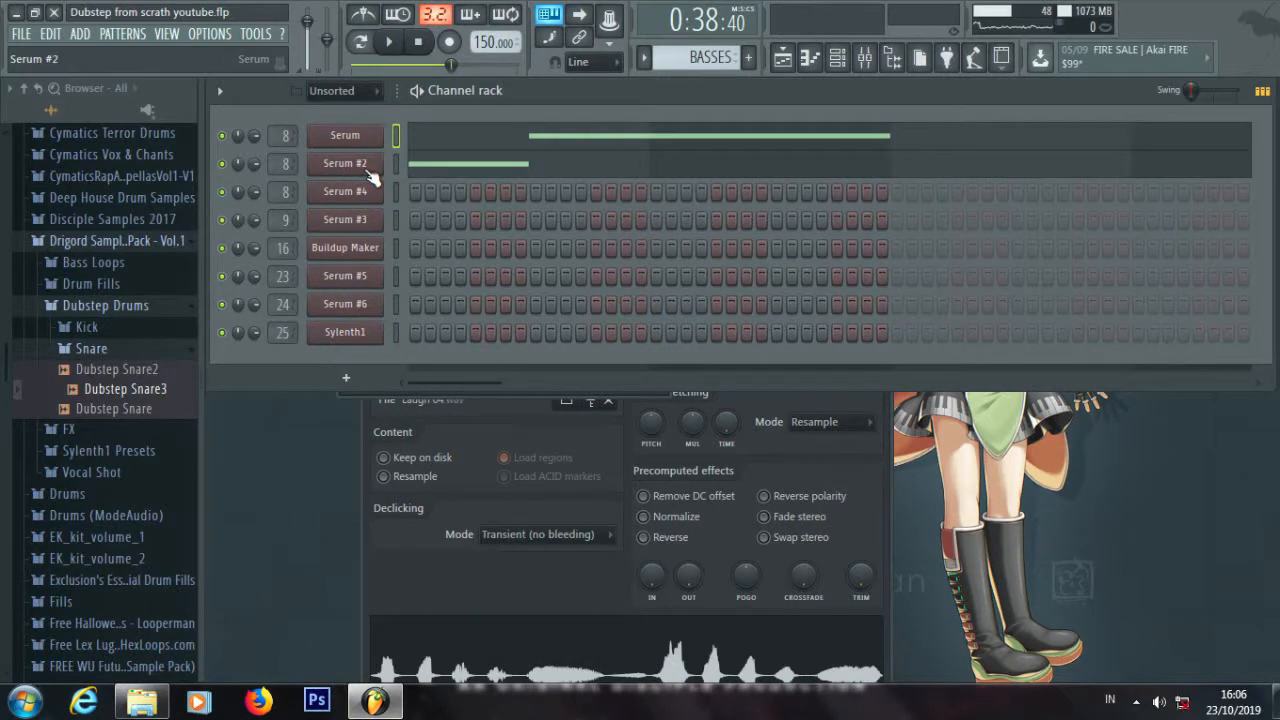
Open the Serum #2 synth, shift its window so the title bar is accessible, and audition its bass sound
{"action": "left_click", "coordinate": [368, 172]}
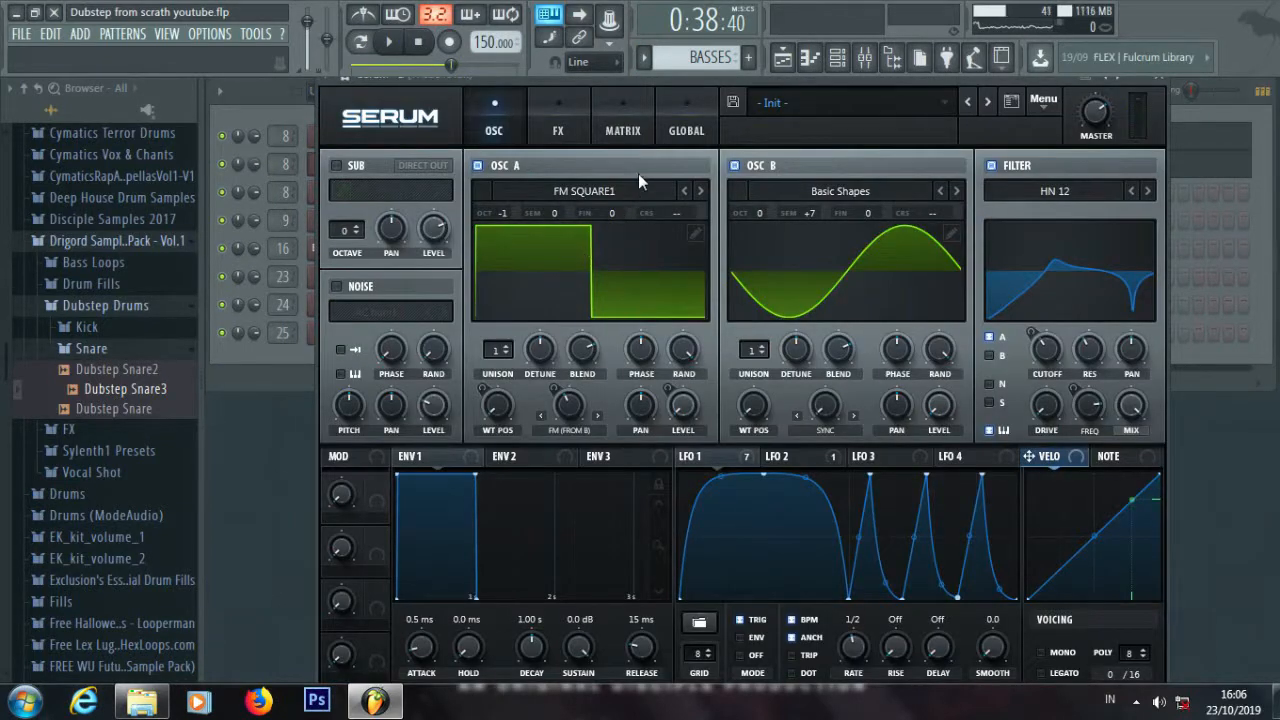
{"action": "mouse_move", "coordinate": [597, 82]}
{"action": "left_mouse_down"}
{"action": "mouse_move", "coordinate": [592, 107]}
{"action": "mouse_move", "coordinate": [577, 88]}
{"action": "left_mouse_up"}
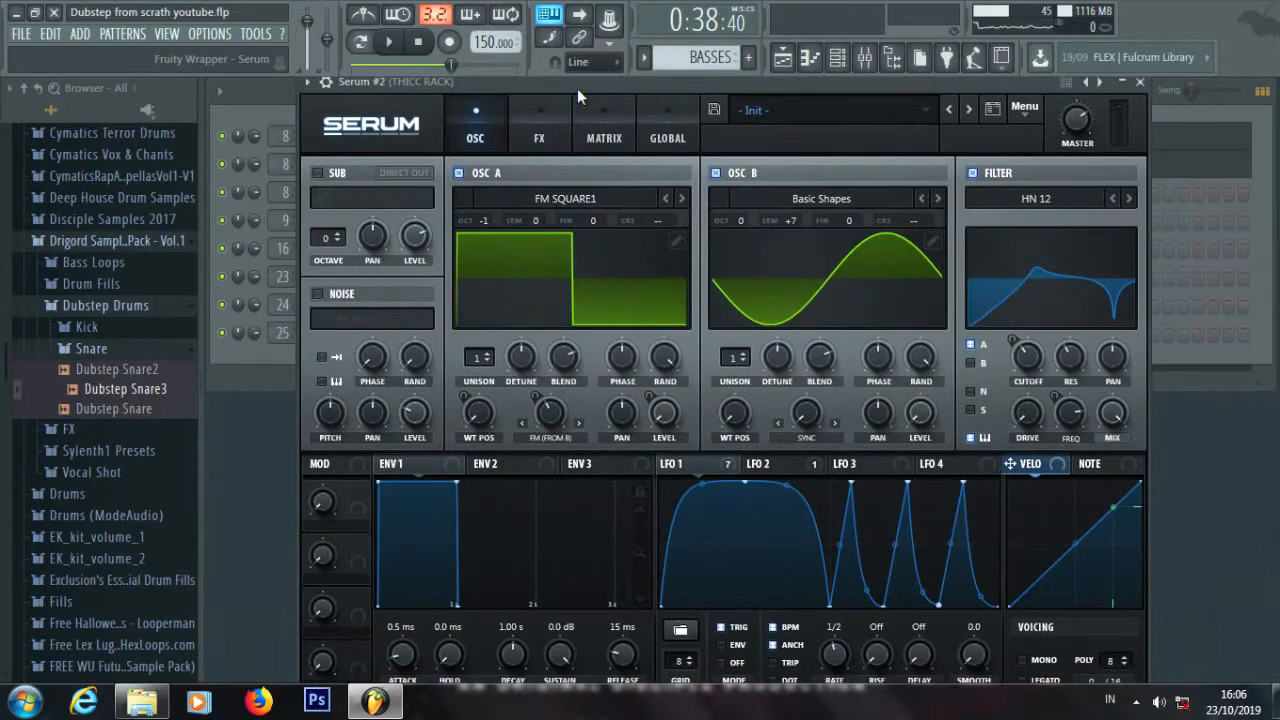
{"action": "key", "text": "c"}
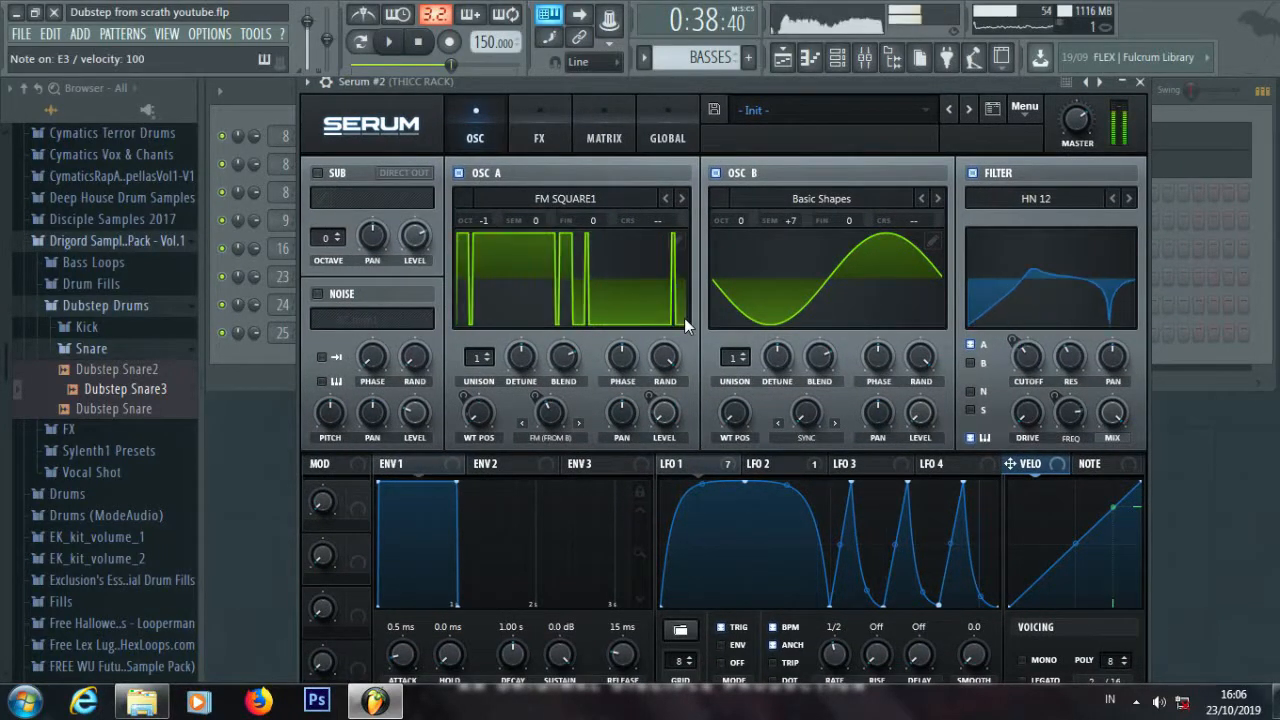
{"action": "key", "text": "c"}
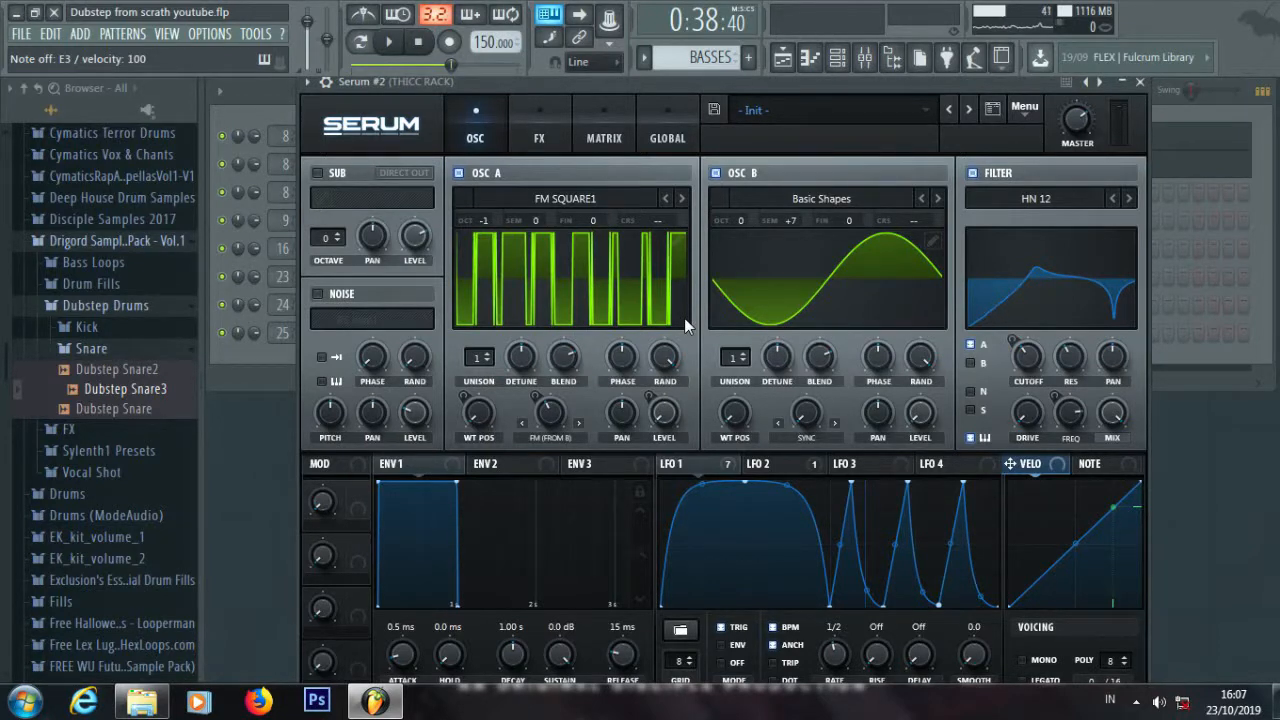
Check the effect slots of the THICC RACK mixer track, close the mixer and audition Serum #2 again
{"action": "left_click", "coordinate": [866, 60]}
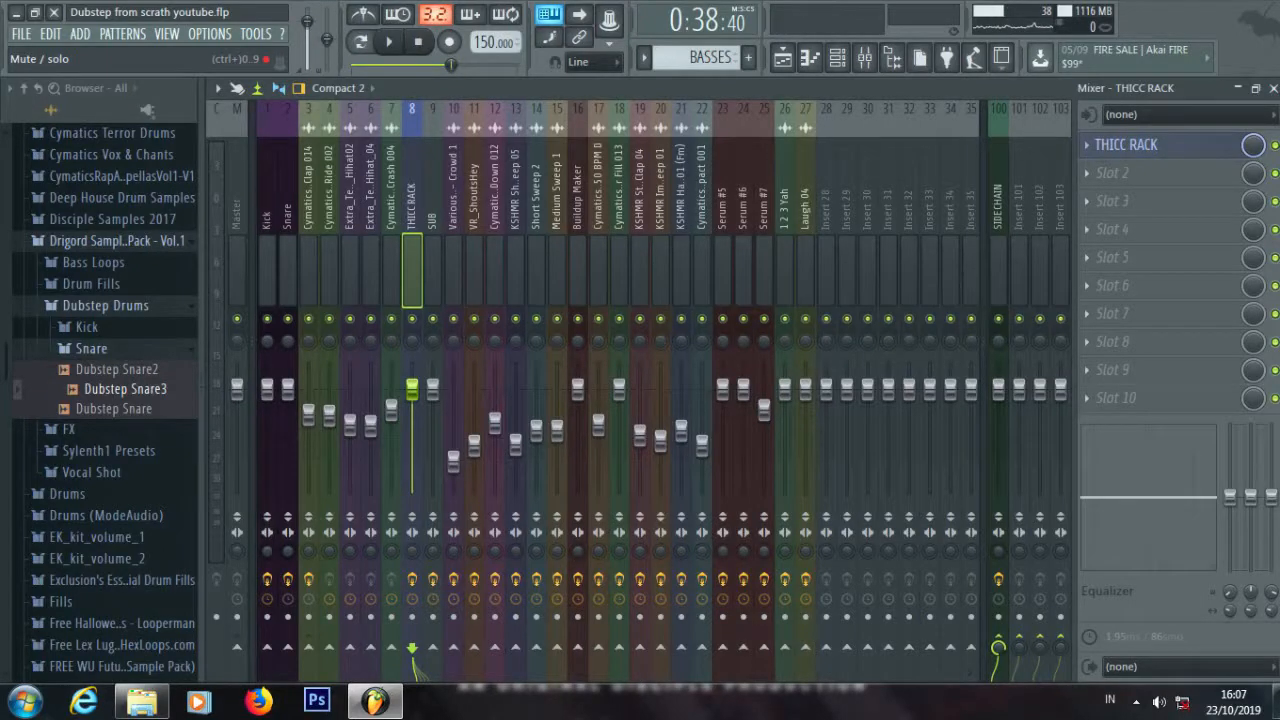
{"action": "left_click", "coordinate": [1273, 88]}
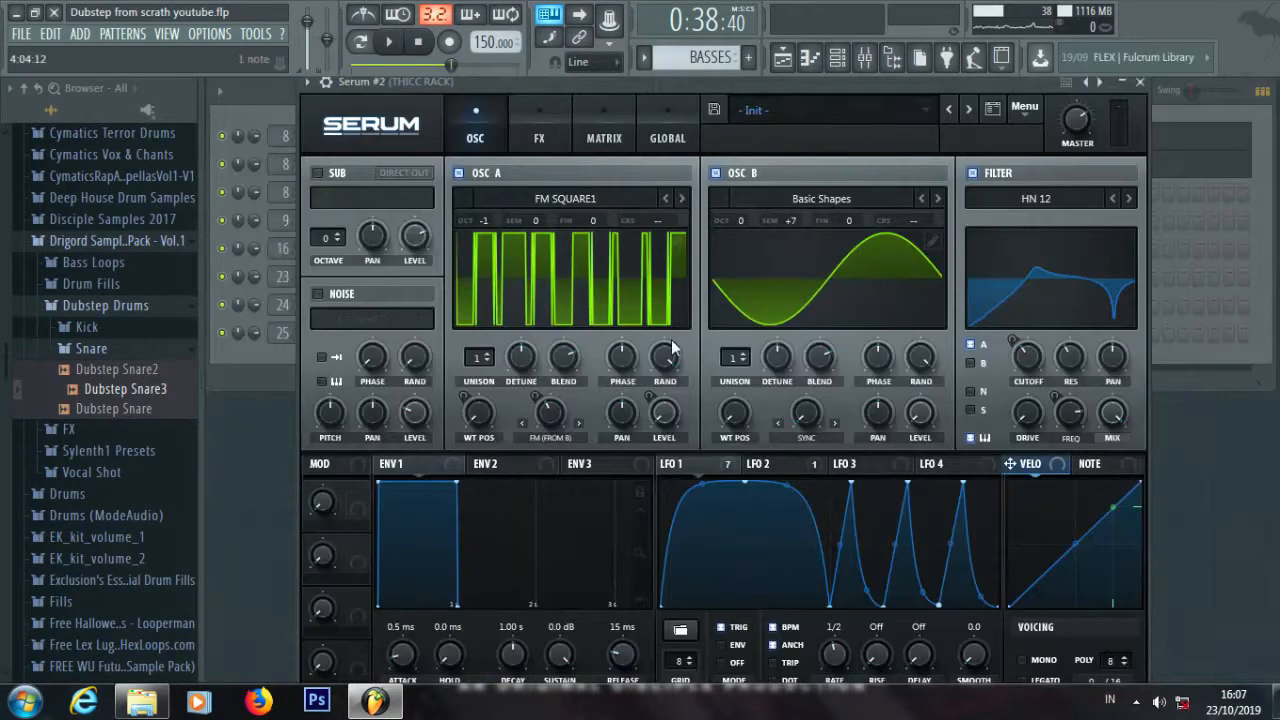
{"action": "key", "text": "c"}
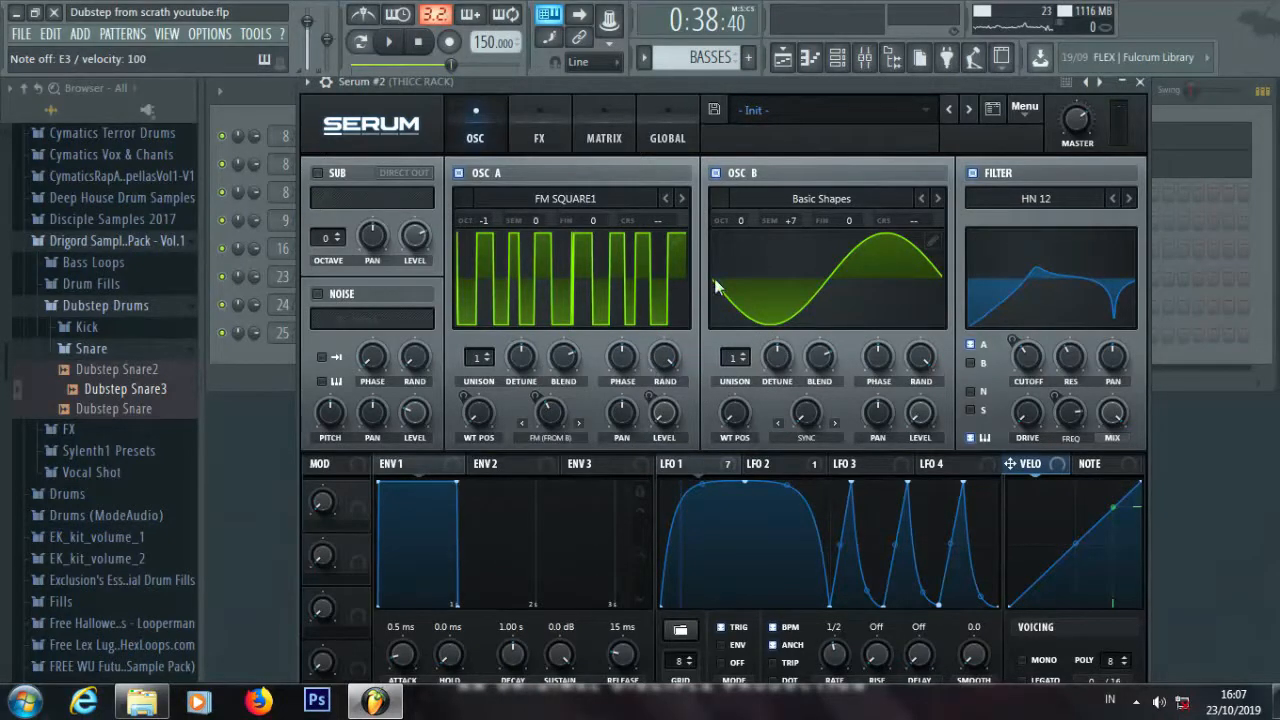
Look through the wavetable categories for oscillator A, including VR Wavetables Vol. 2, and leave the wavetable unchanged
{"action": "left_click", "coordinate": [576, 201]}
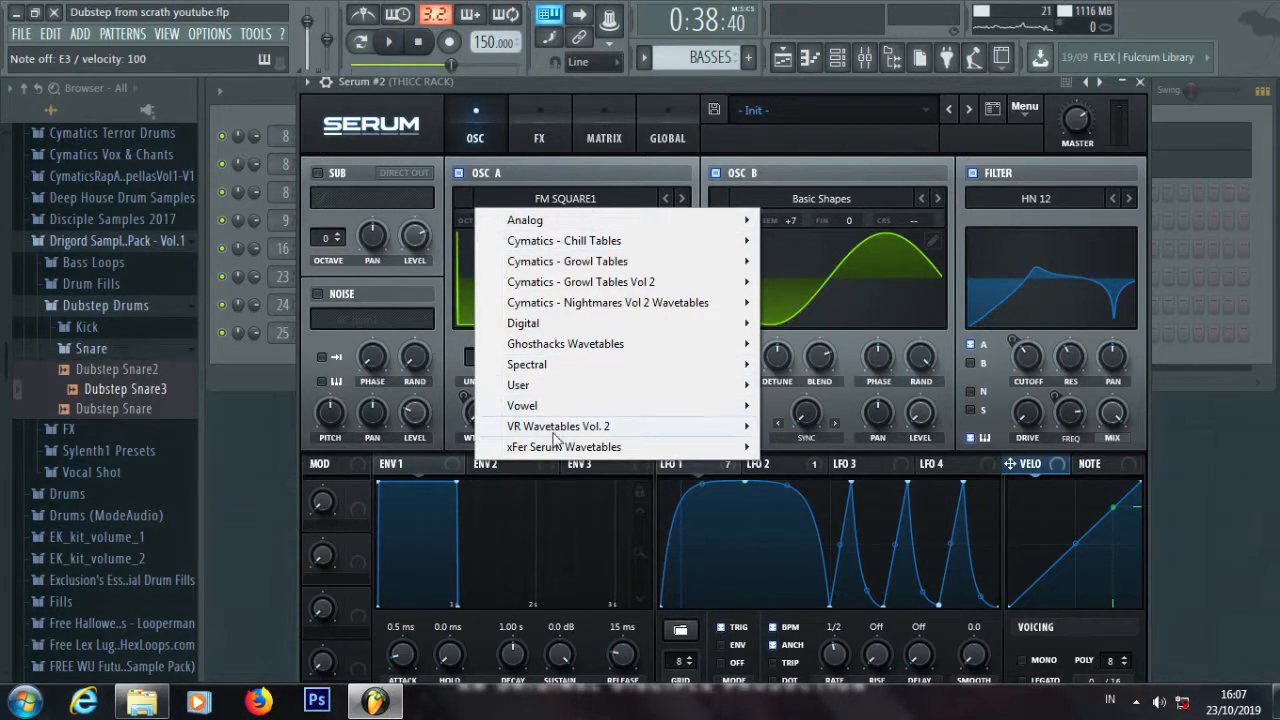
{"action": "mouse_move", "coordinate": [555, 428]}
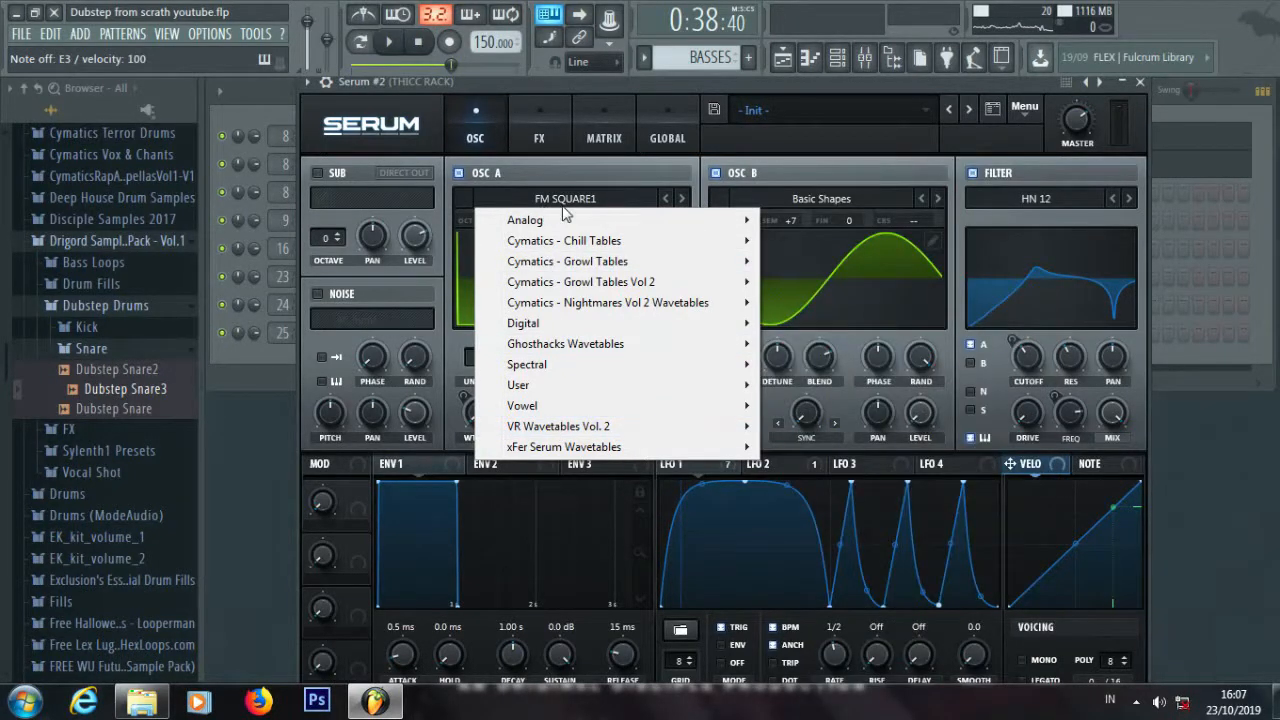
{"action": "left_click", "coordinate": [617, 183]}
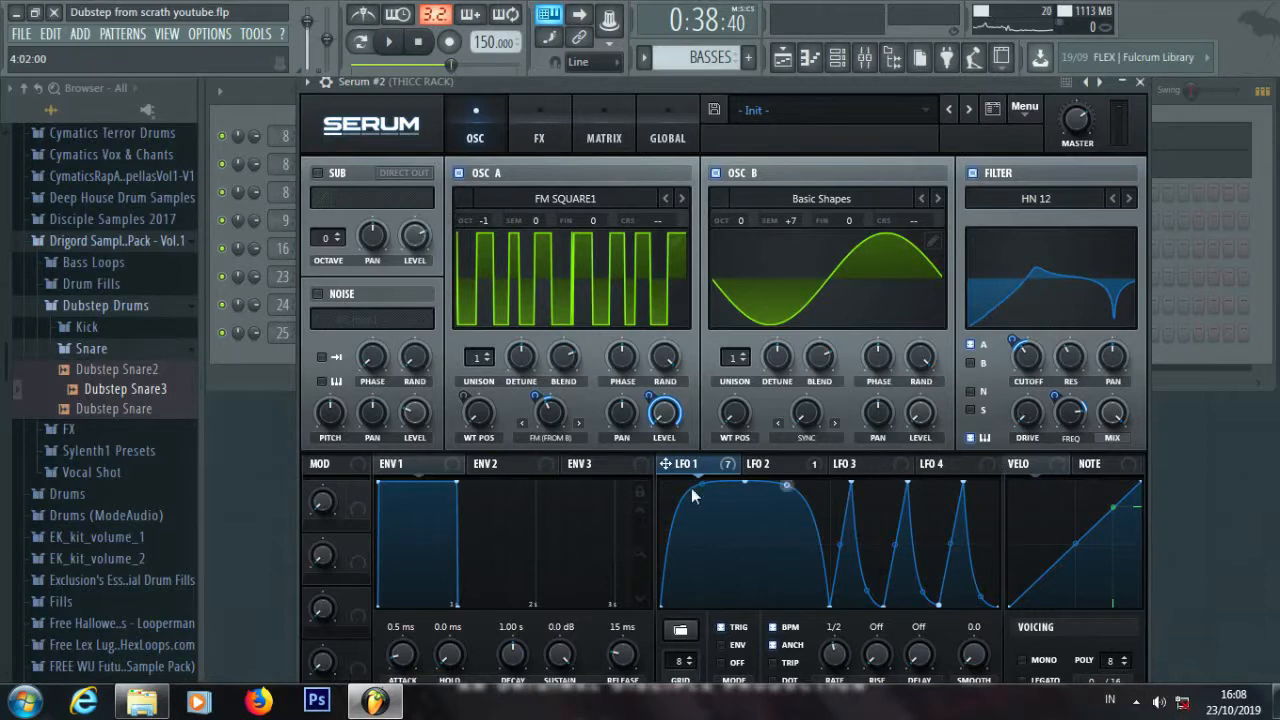
Examine the curves and modulation destinations of LFO 1 and LFO 2 while auditioning the bass
{"action": "mouse_move", "coordinate": [718, 465]}
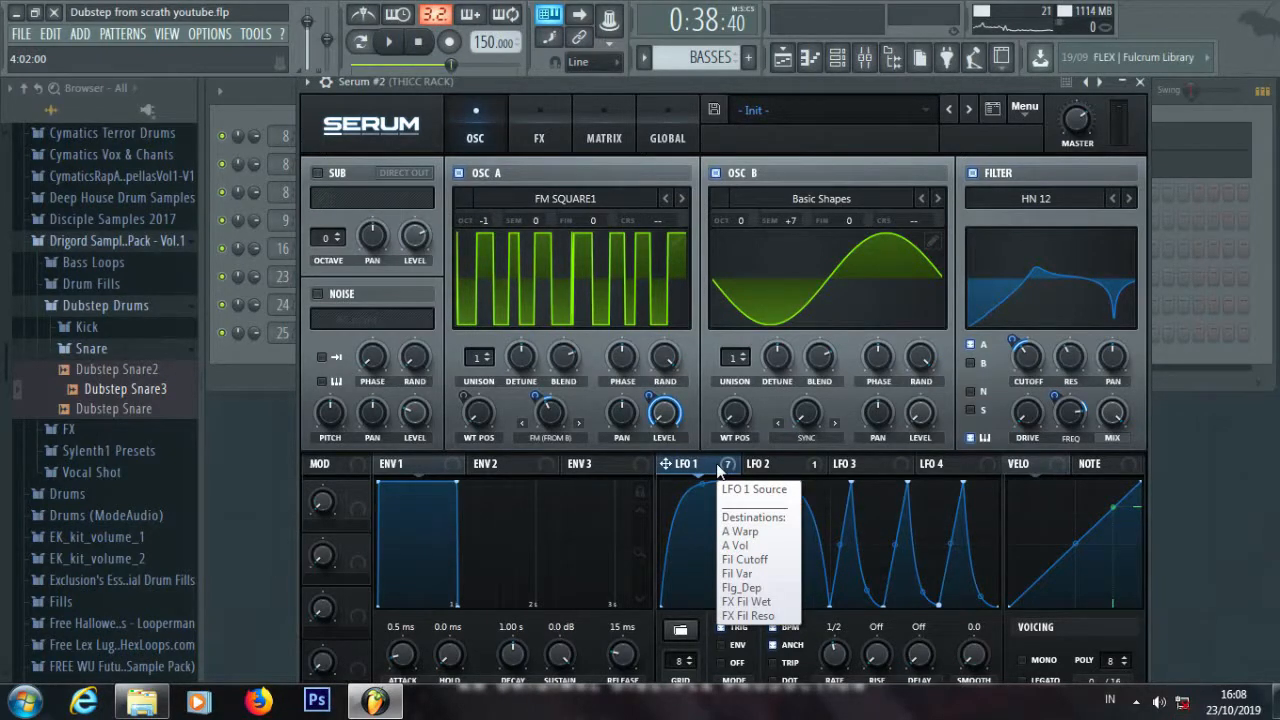
{"action": "key", "text": "c"}
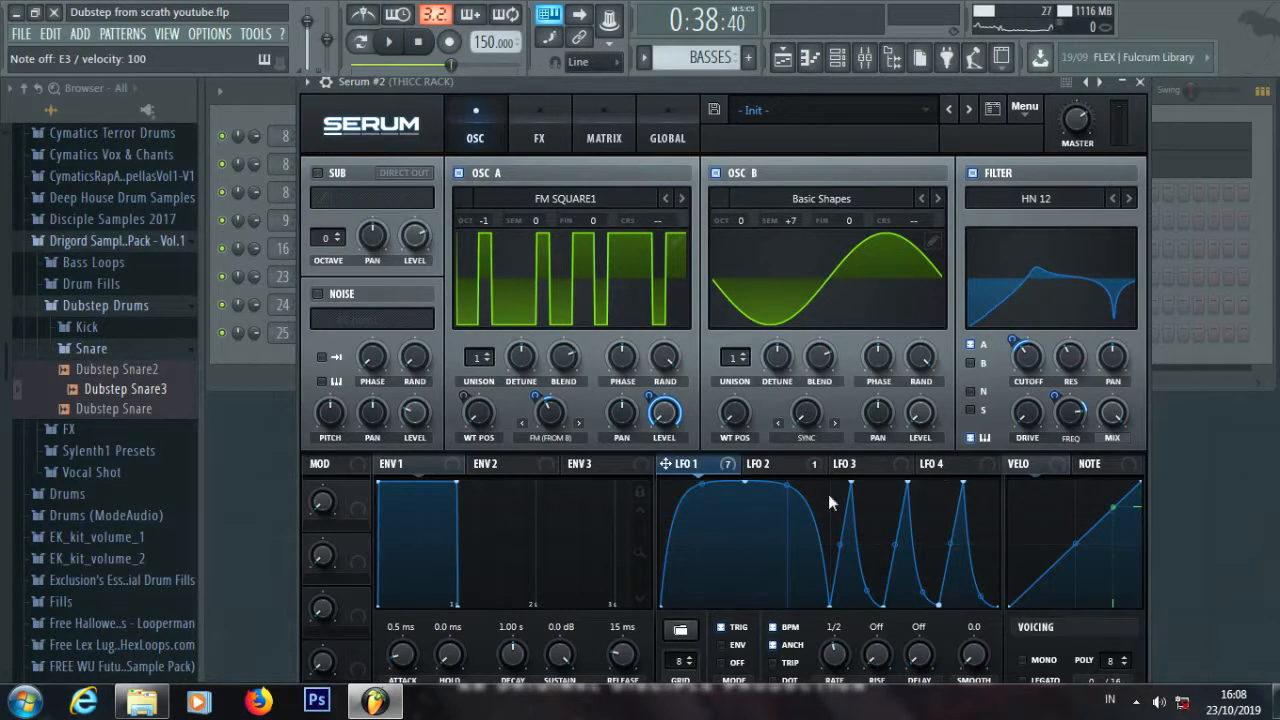
{"action": "left_click", "coordinate": [775, 464]}
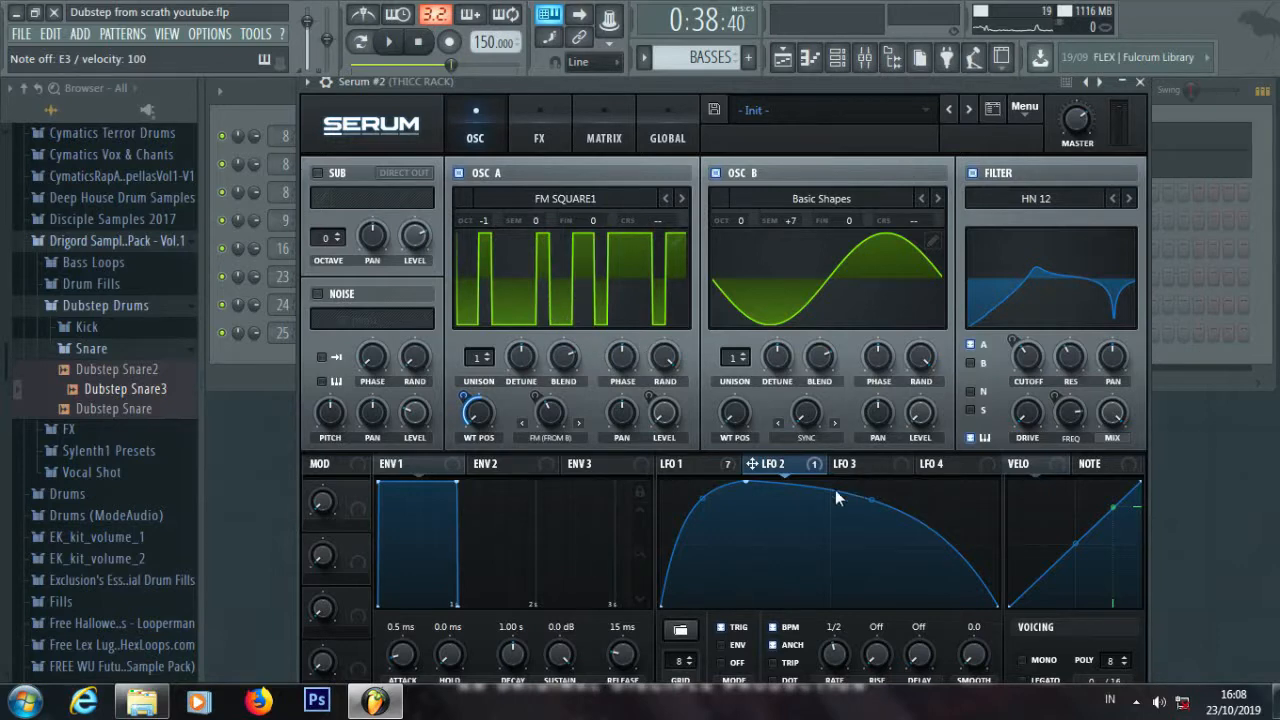
{"action": "left_click", "coordinate": [698, 465]}
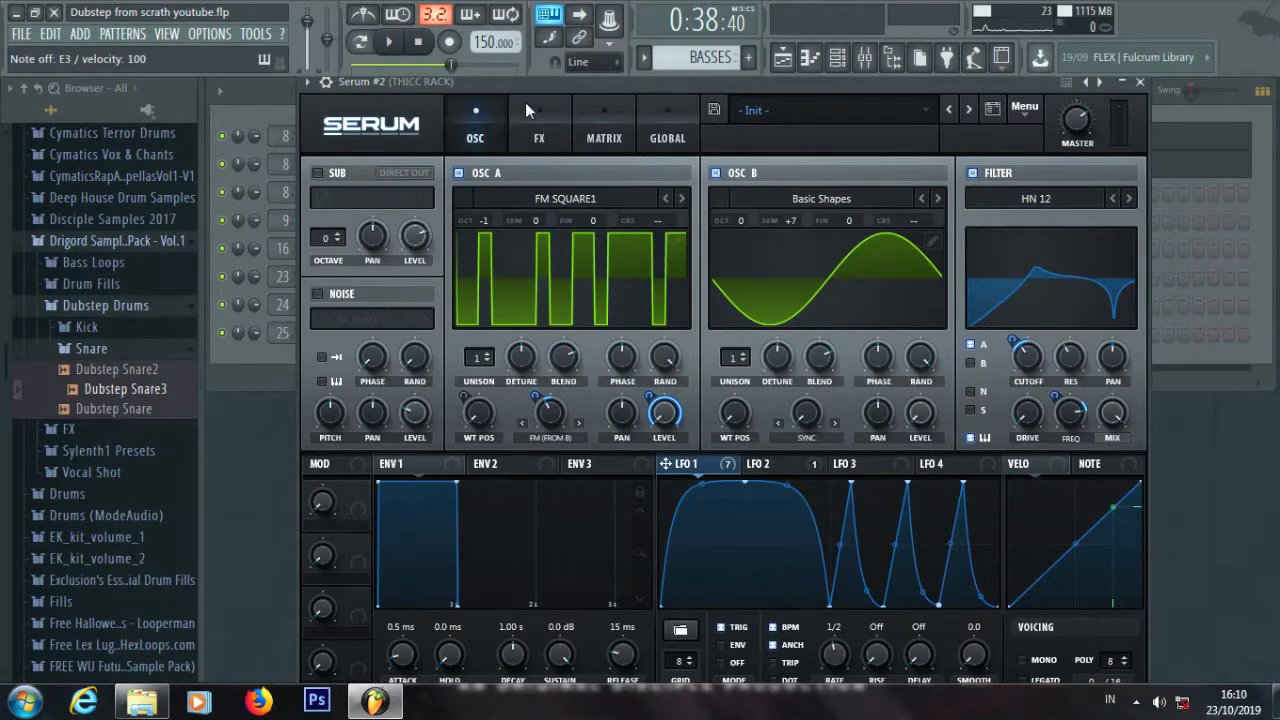
In the Serum #2 effects, set the Hyper mix to 13% and check the Dimension mix
{"action": "left_click", "coordinate": [538, 125]}
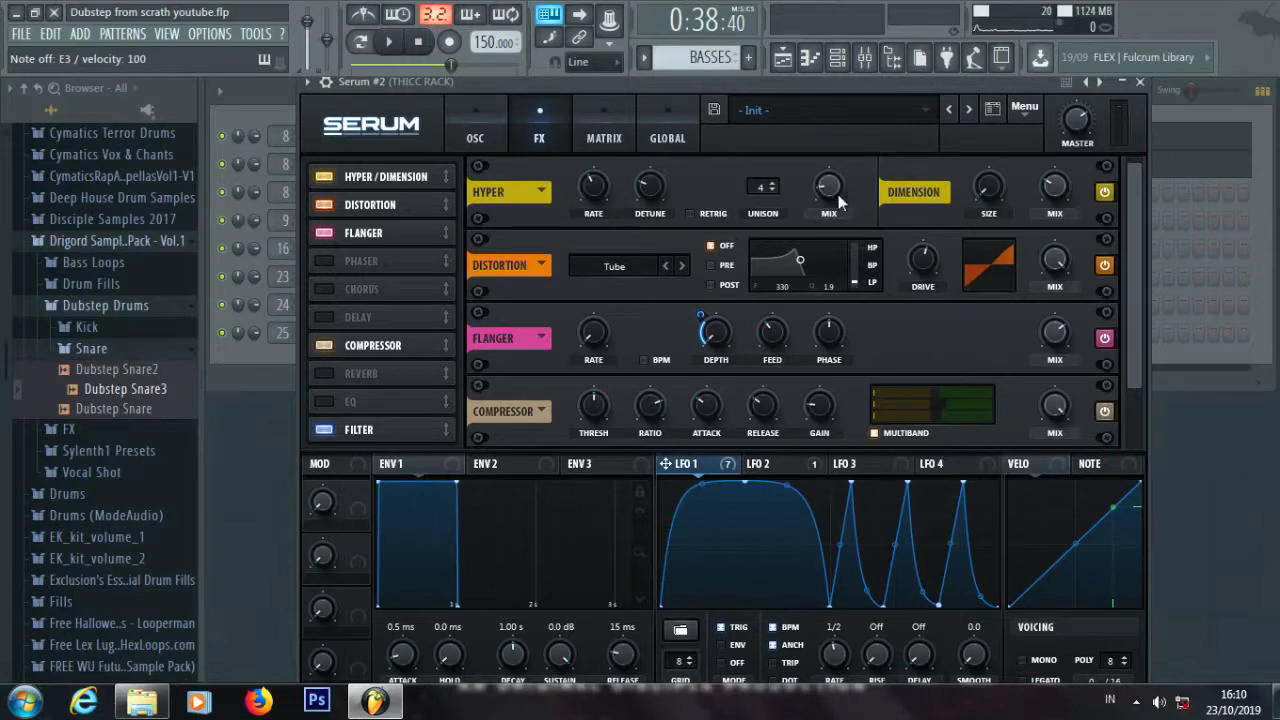
{"action": "mouse_move", "coordinate": [835, 194]}
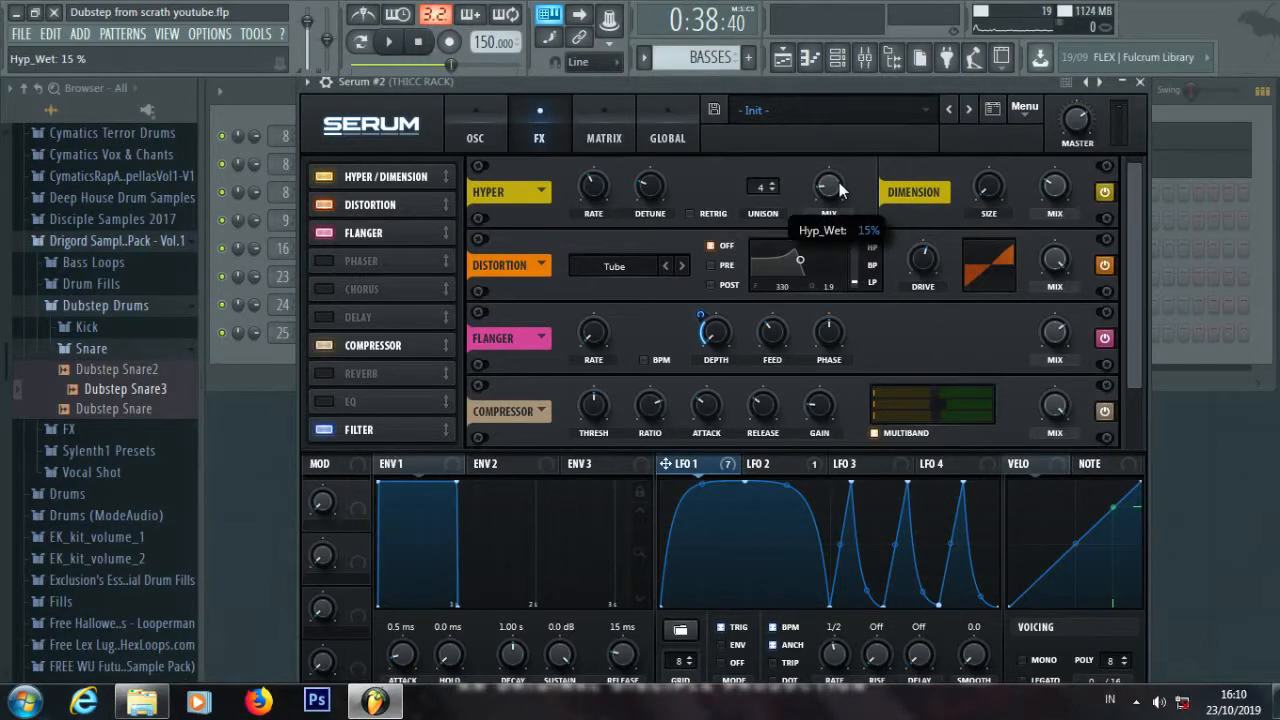
{"action": "left_click_drag", "start_coordinate": [837, 181], "coordinate": [836, 188]}
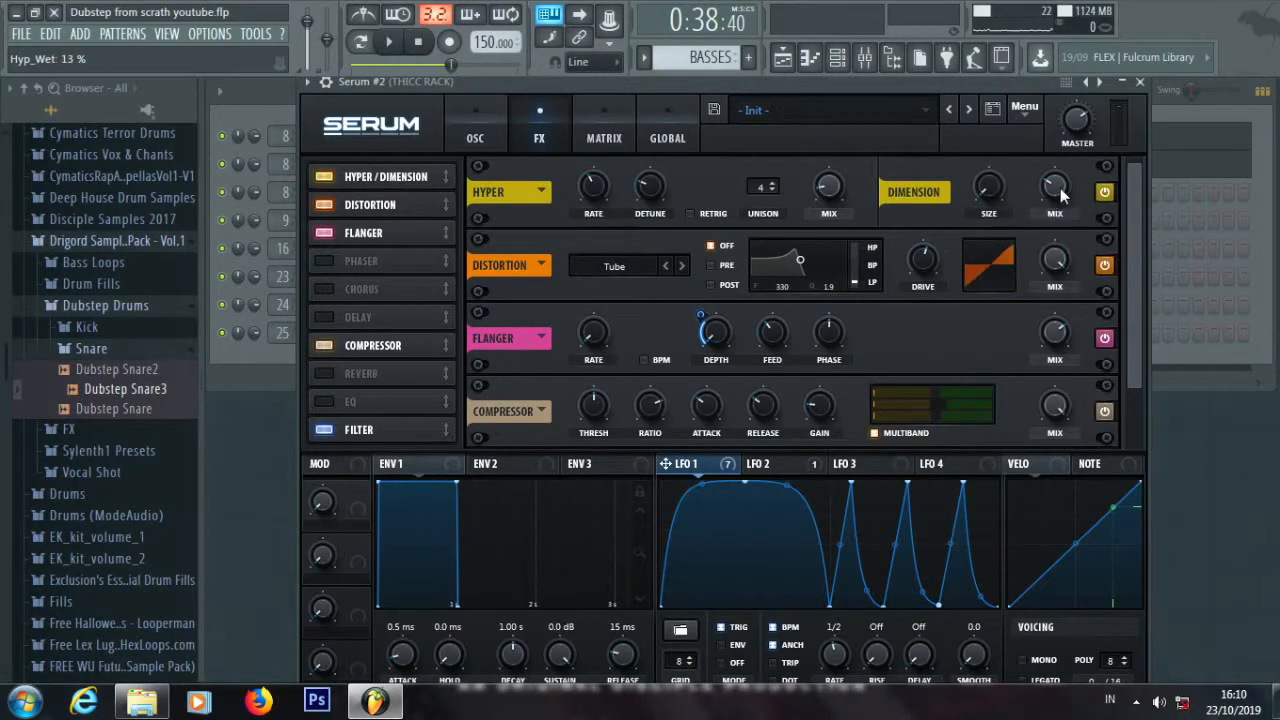
{"action": "mouse_move", "coordinate": [1060, 190]}
{"action": "left_click_drag", "start_coordinate": [1060, 188], "coordinate": [1058, 188]}
Check the Distortion drive and the Flanger's depth, depth modulation amount, feed, phase and mix
{"action": "mouse_move", "coordinate": [924, 265]}
{"action": "left_click", "coordinate": [720, 331]}
{"action": "left_click", "coordinate": [700, 315]}
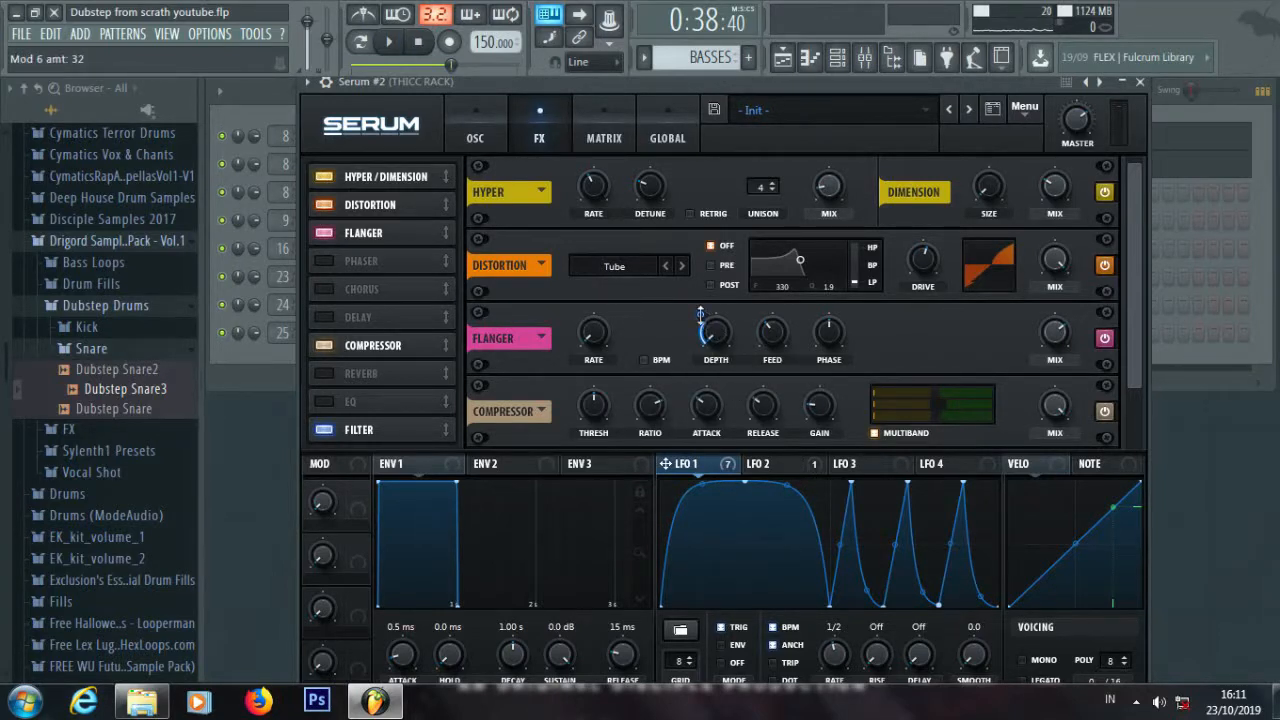
{"action": "left_click", "coordinate": [783, 335]}
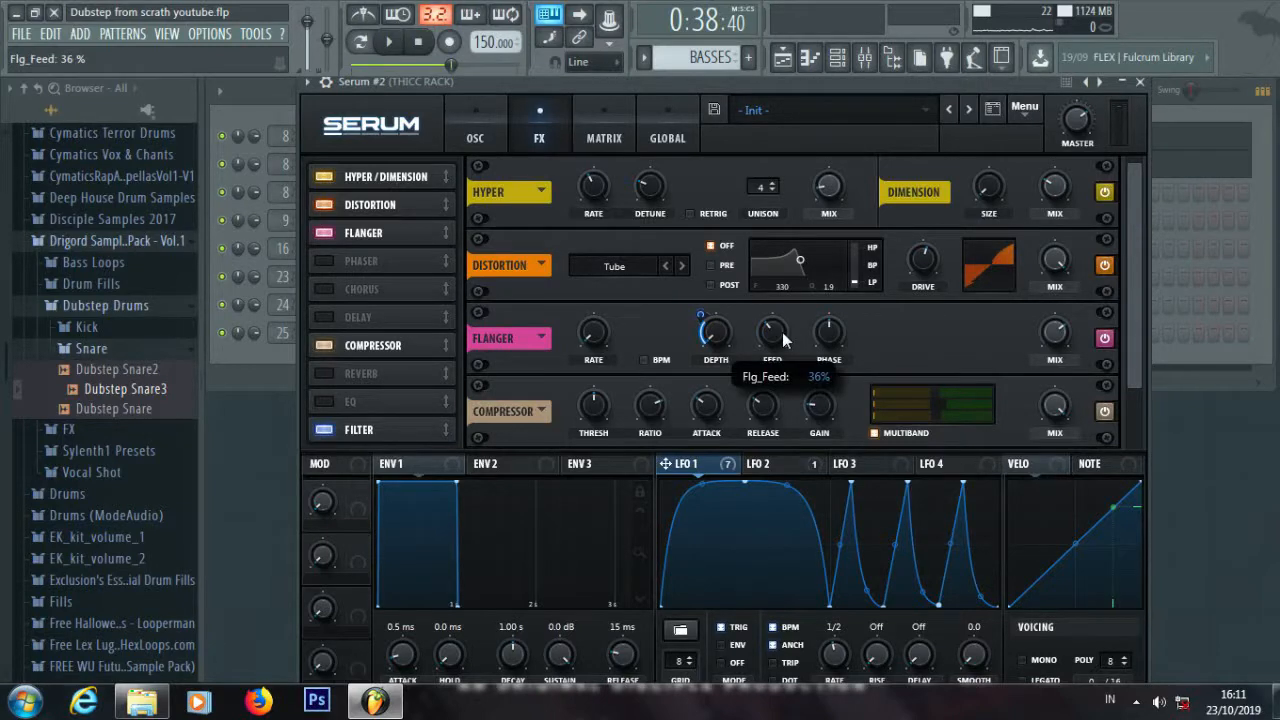
{"action": "left_click", "coordinate": [831, 335]}
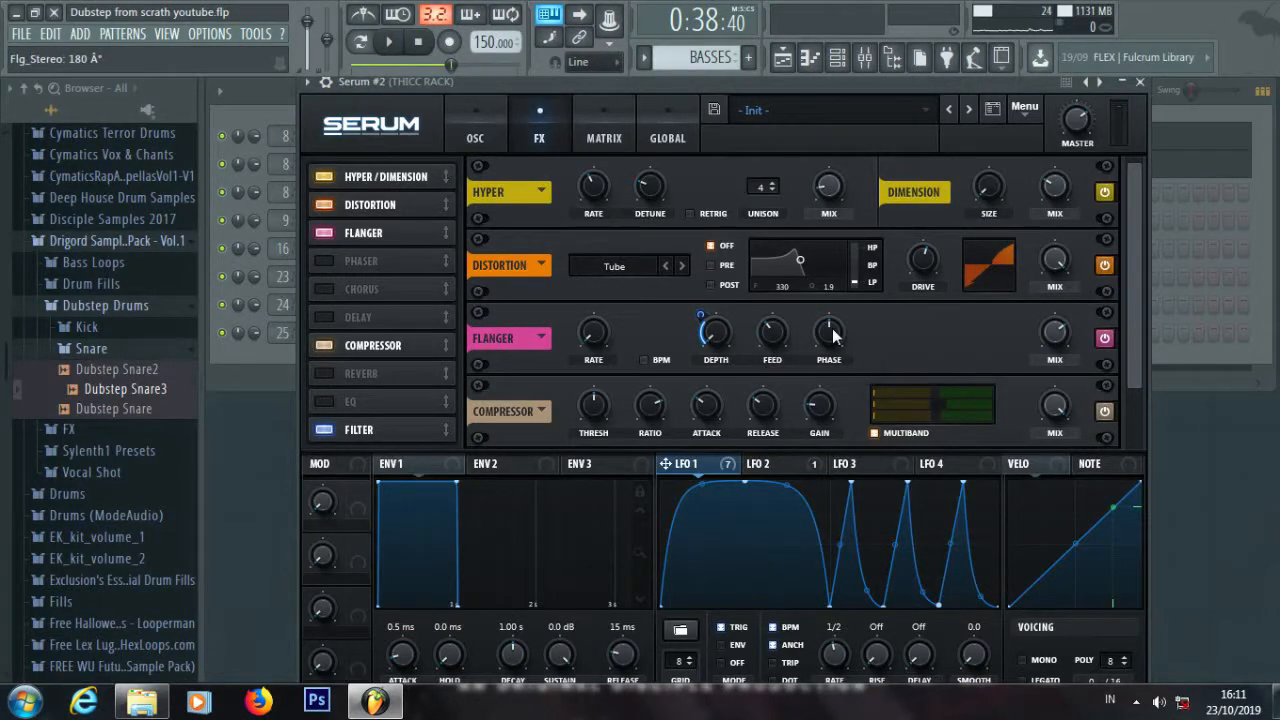
{"action": "left_click", "coordinate": [1066, 338]}
Examine the Compressor's multiband and gain settings and audition the bass
{"action": "left_click_drag", "start_coordinate": [1135, 322], "coordinate": [867, 378]}
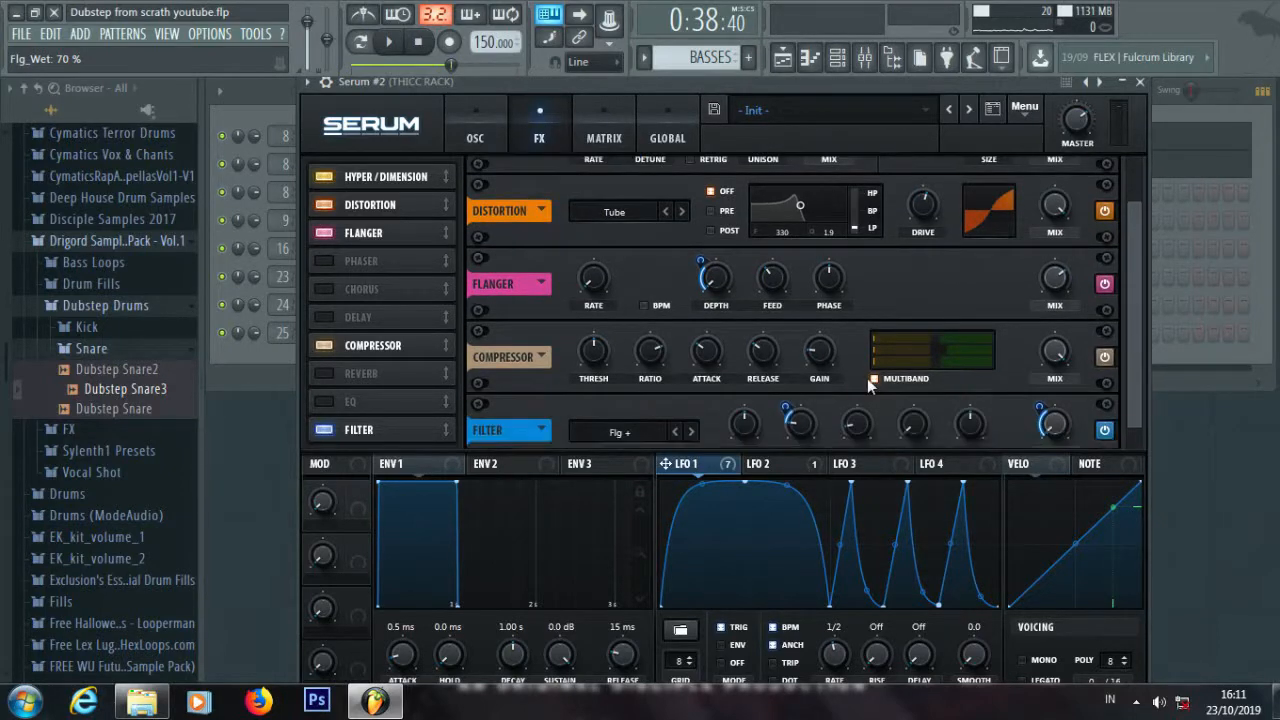
{"action": "left_click", "coordinate": [820, 358]}
{"action": "key", "text": "c"}
Examine the effects Filter's resonance, drive and mix, together with the LFO 1 modulation assigned to it
{"action": "left_click_drag", "start_coordinate": [1137, 313], "coordinate": [1132, 342]}
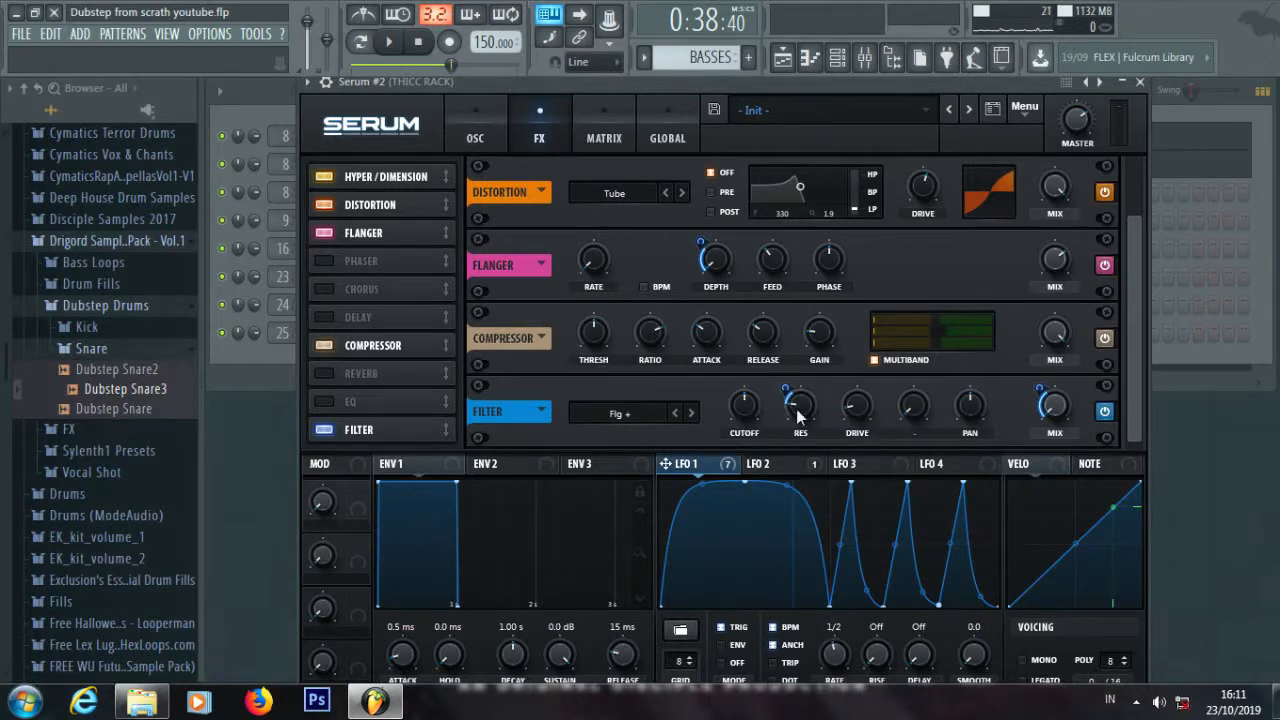
{"action": "mouse_move", "coordinate": [709, 466]}
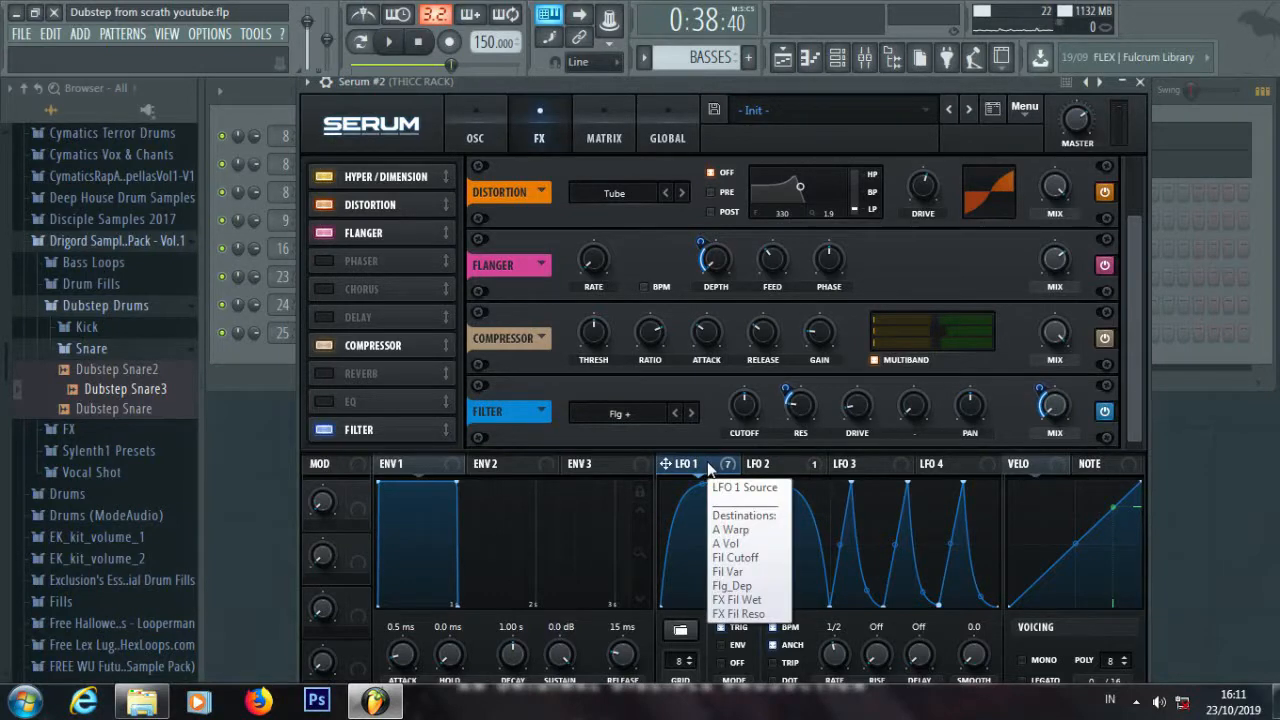
{"action": "left_click", "coordinate": [803, 415]}
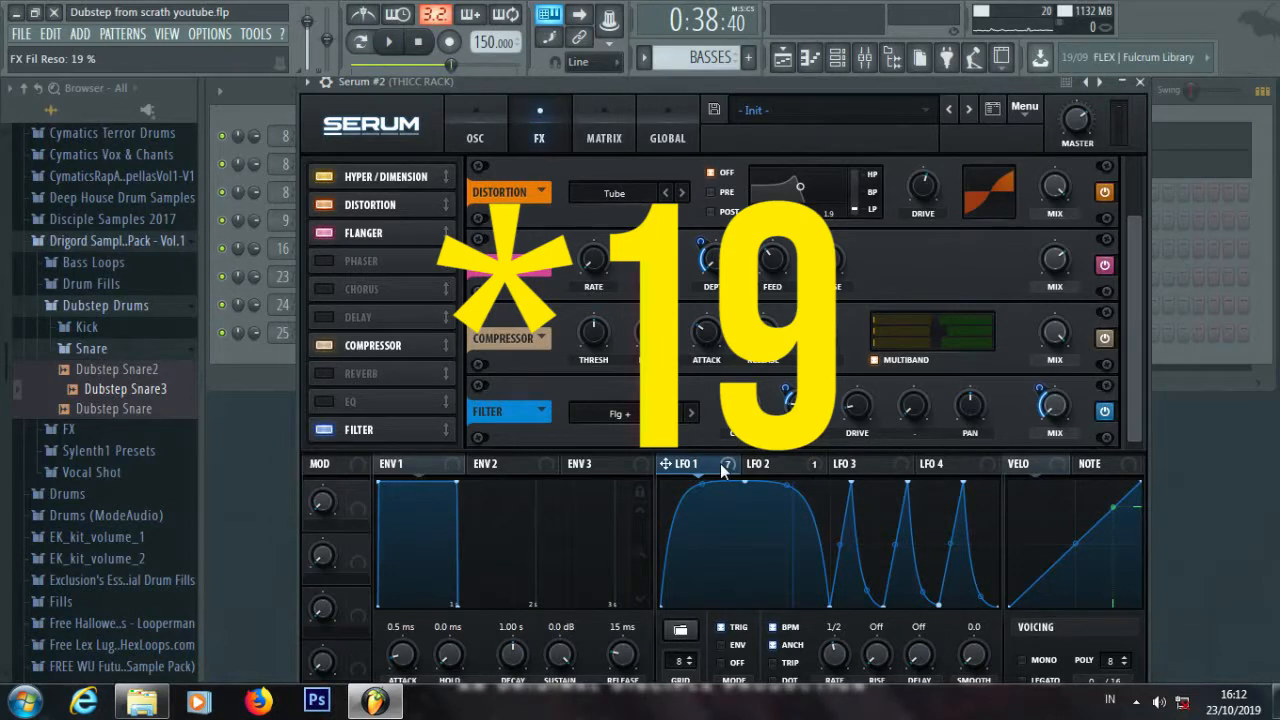
{"action": "left_click", "coordinate": [785, 385]}
{"action": "left_click", "coordinate": [858, 412]}
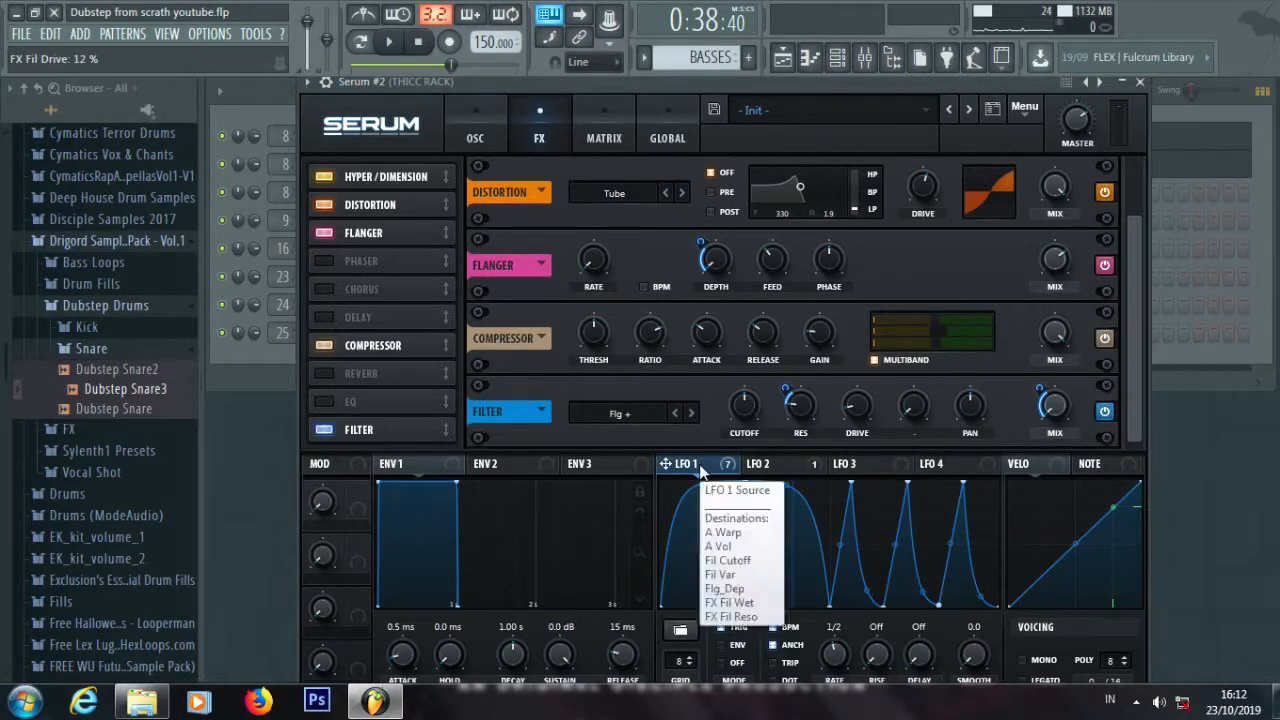
{"action": "left_click", "coordinate": [1050, 416]}
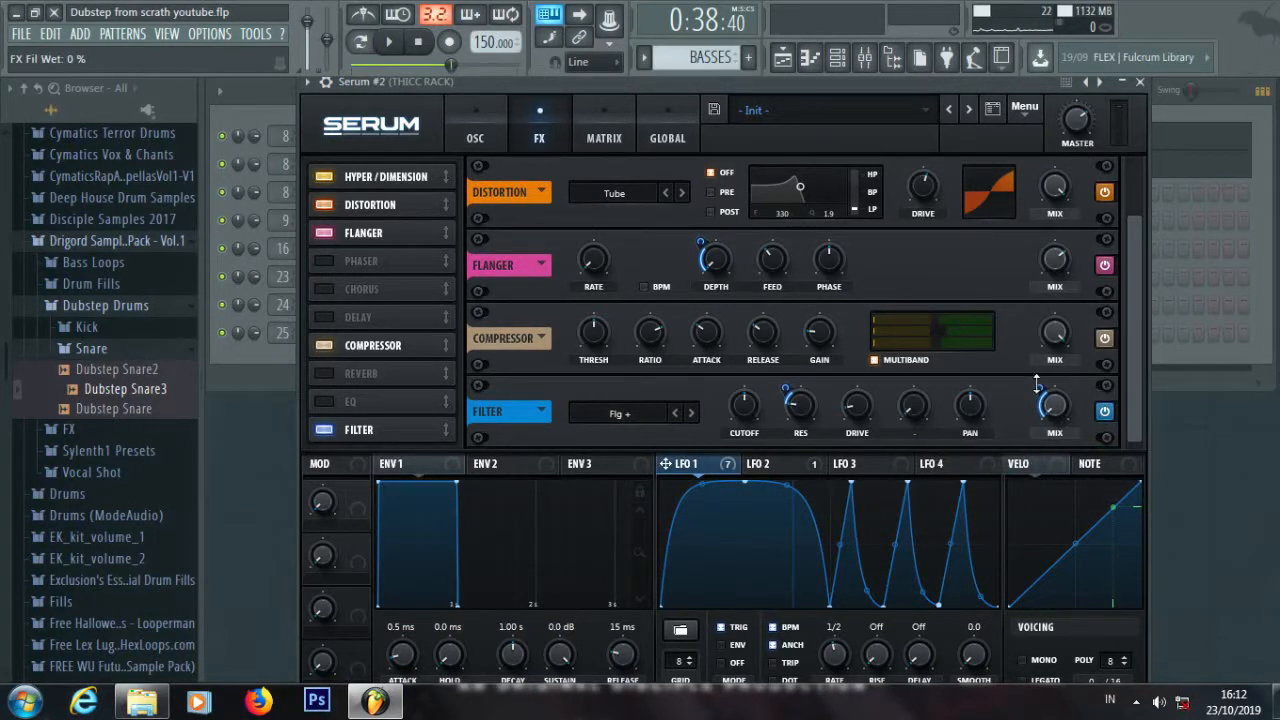
Return to the oscillator page of Serum #2, audition the finished bass and close the synth window
{"action": "left_click", "coordinate": [491, 125]}
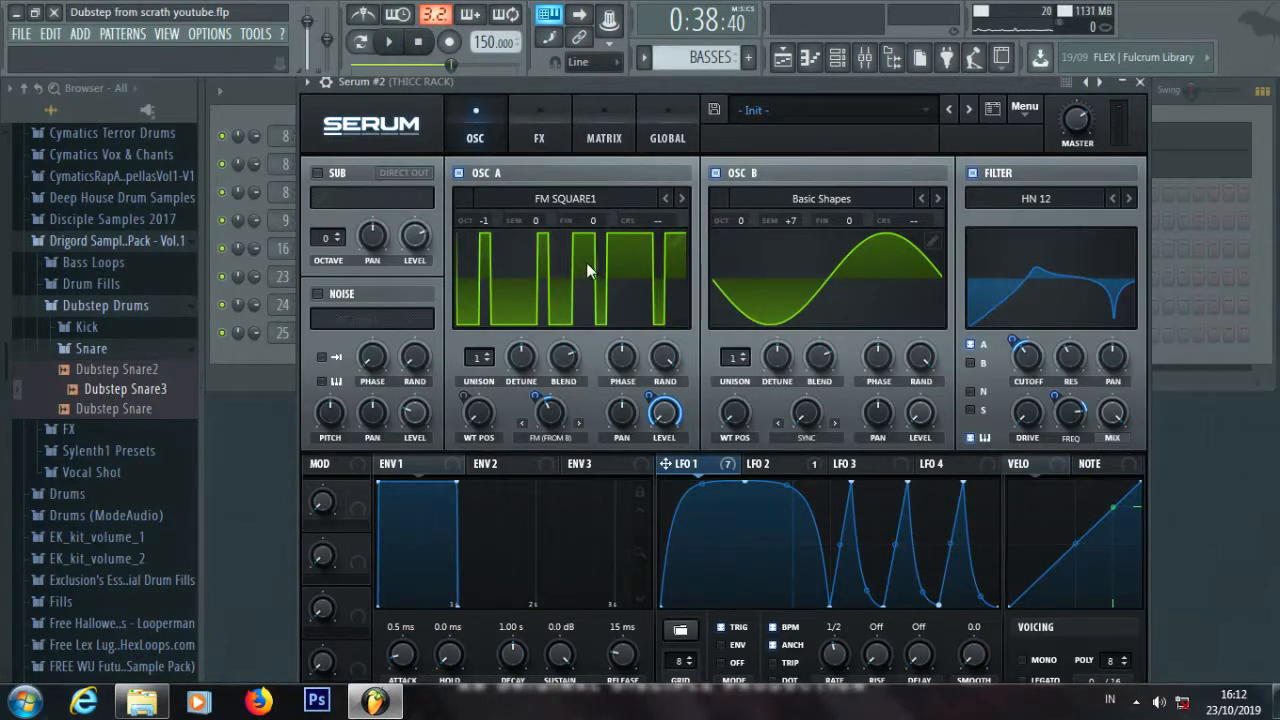
{"action": "key", "text": "c"}
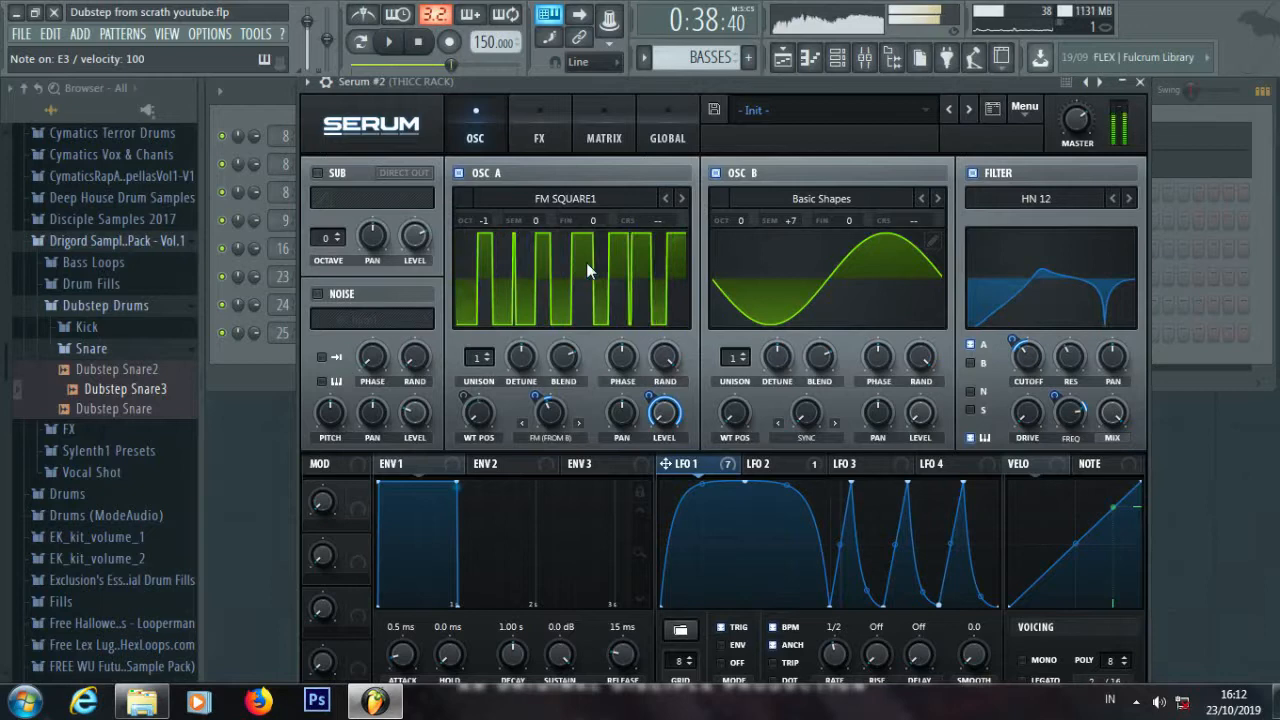
{"action": "left_click", "coordinate": [1139, 81]}
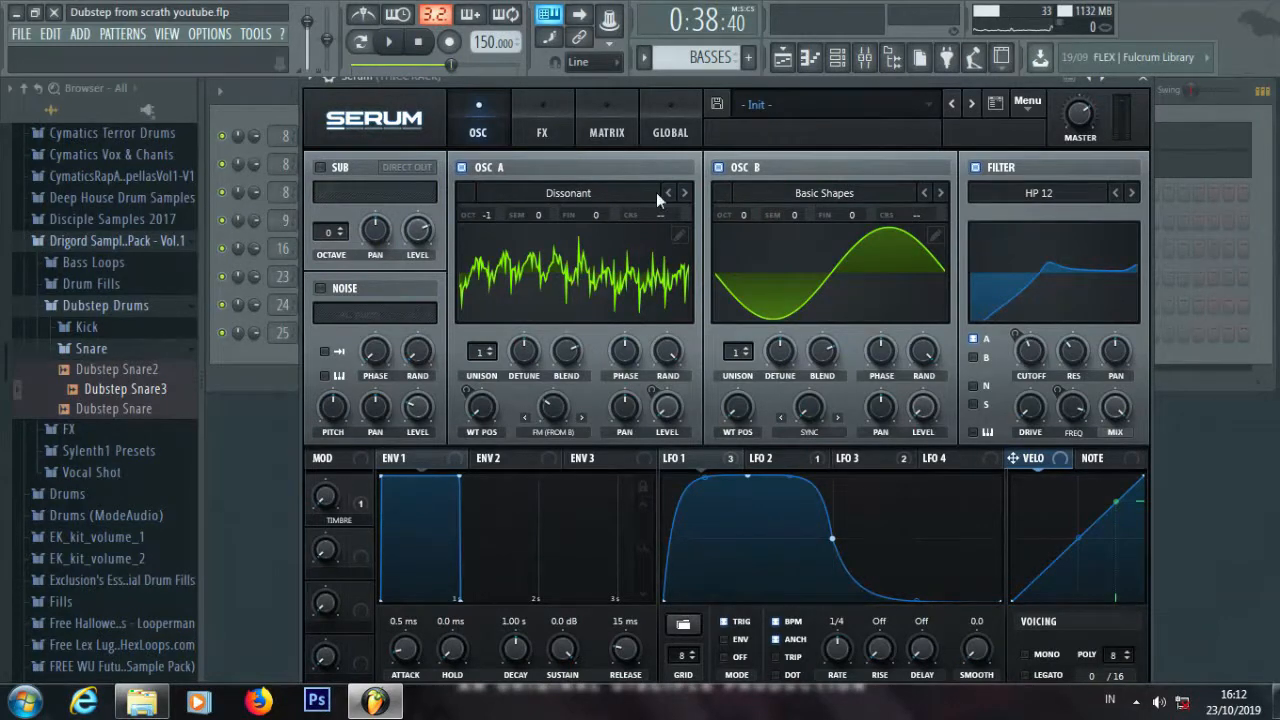
Locate oscillator A's Dissonant wavetable in the VR Wavetables Vol. 2 set and audition the bass while checking LFO 1's modulation targets
{"action": "key", "text": "c"}
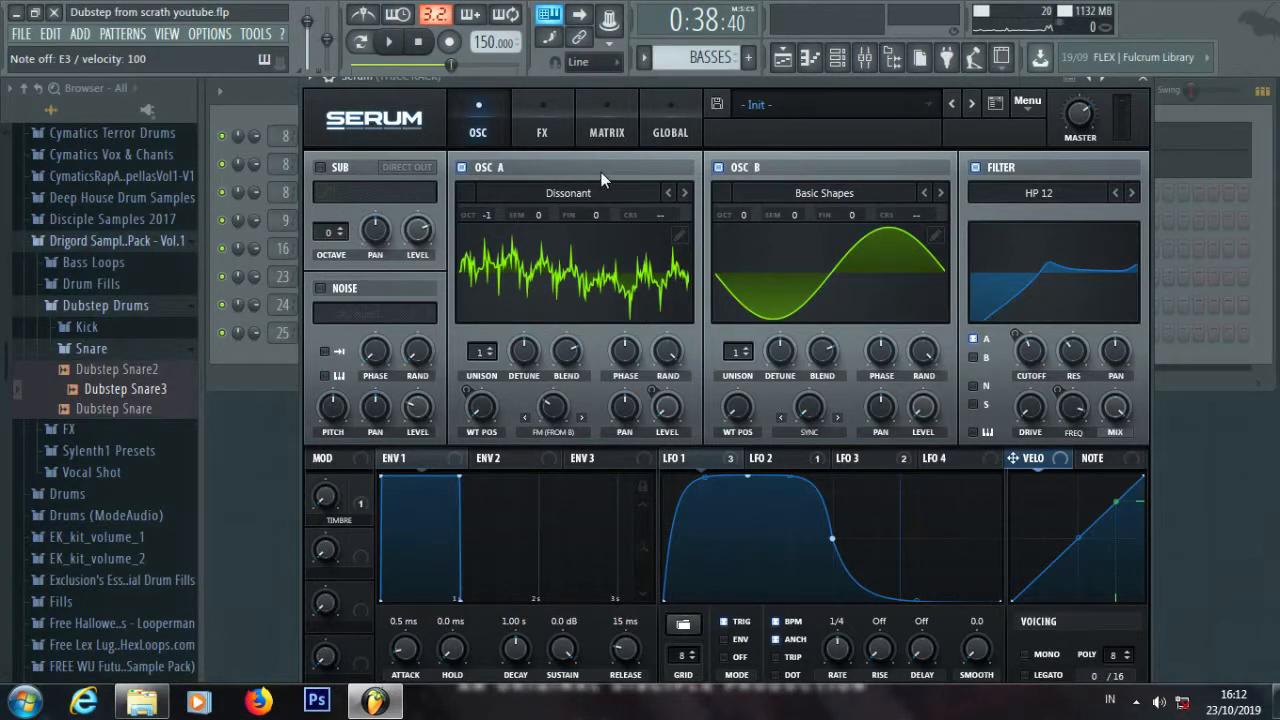
{"action": "left_click", "coordinate": [566, 194]}
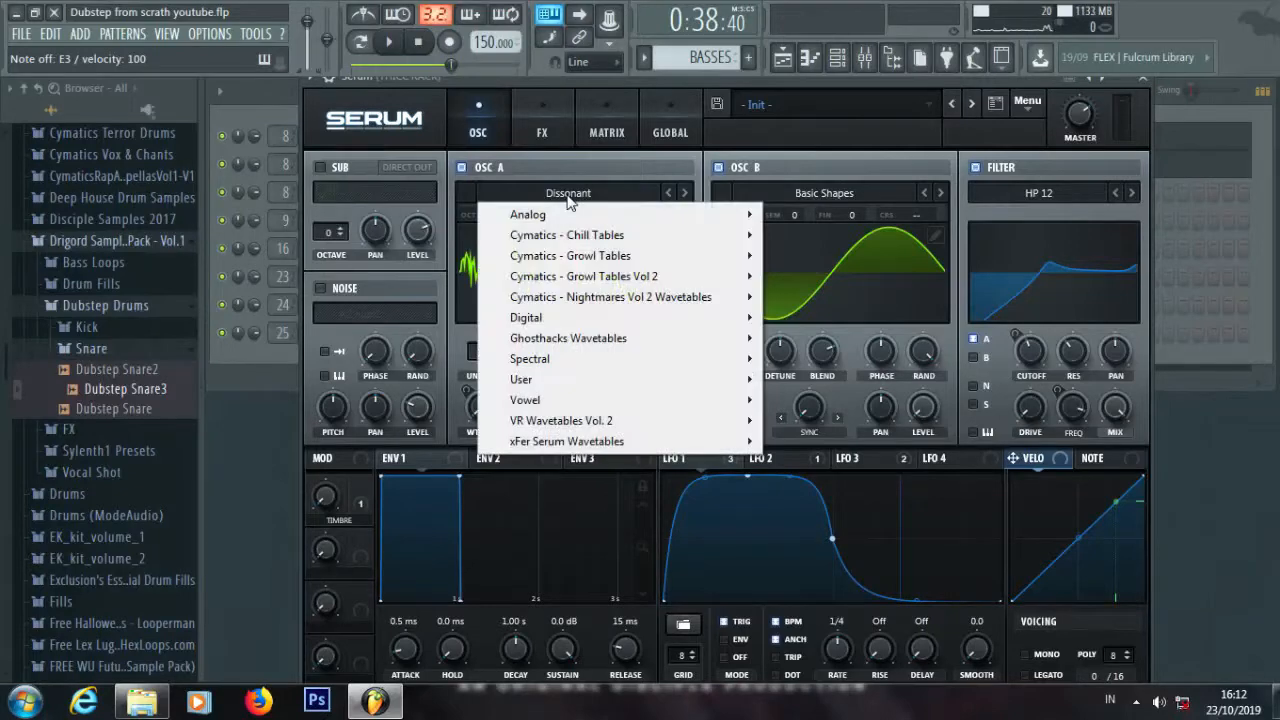
{"action": "mouse_move", "coordinate": [563, 425]}
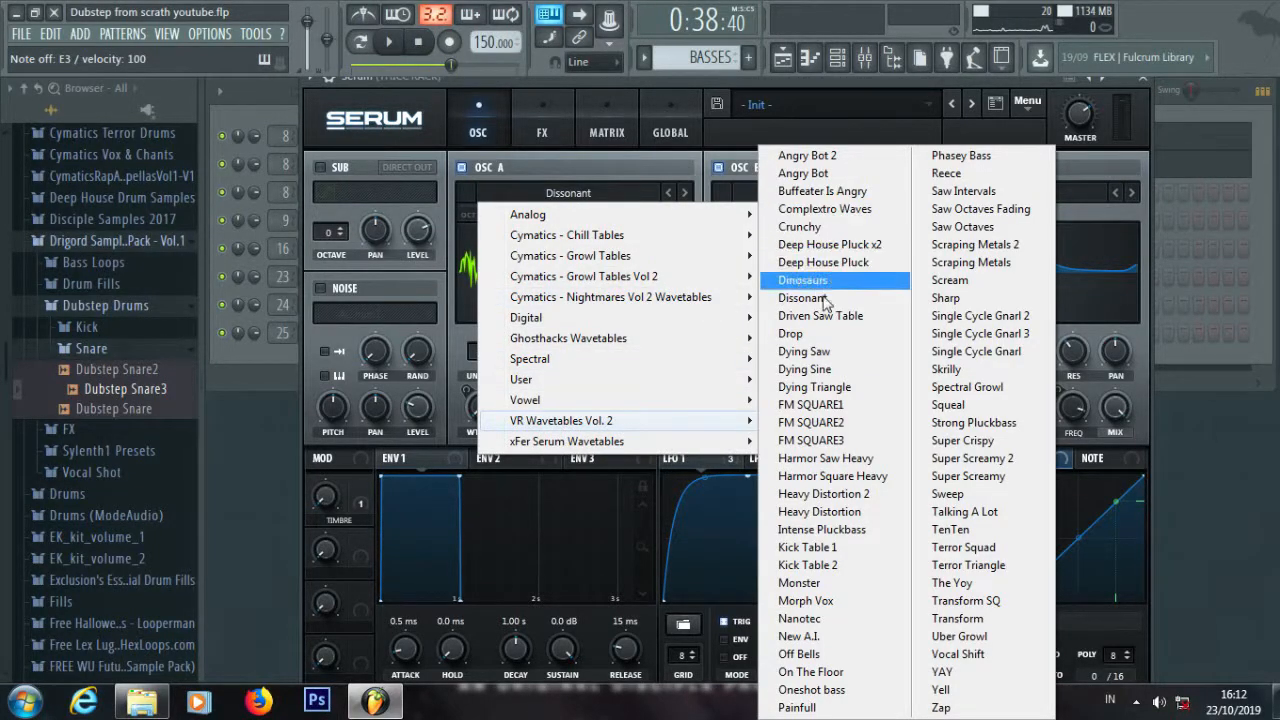
{"action": "left_click", "coordinate": [486, 83]}
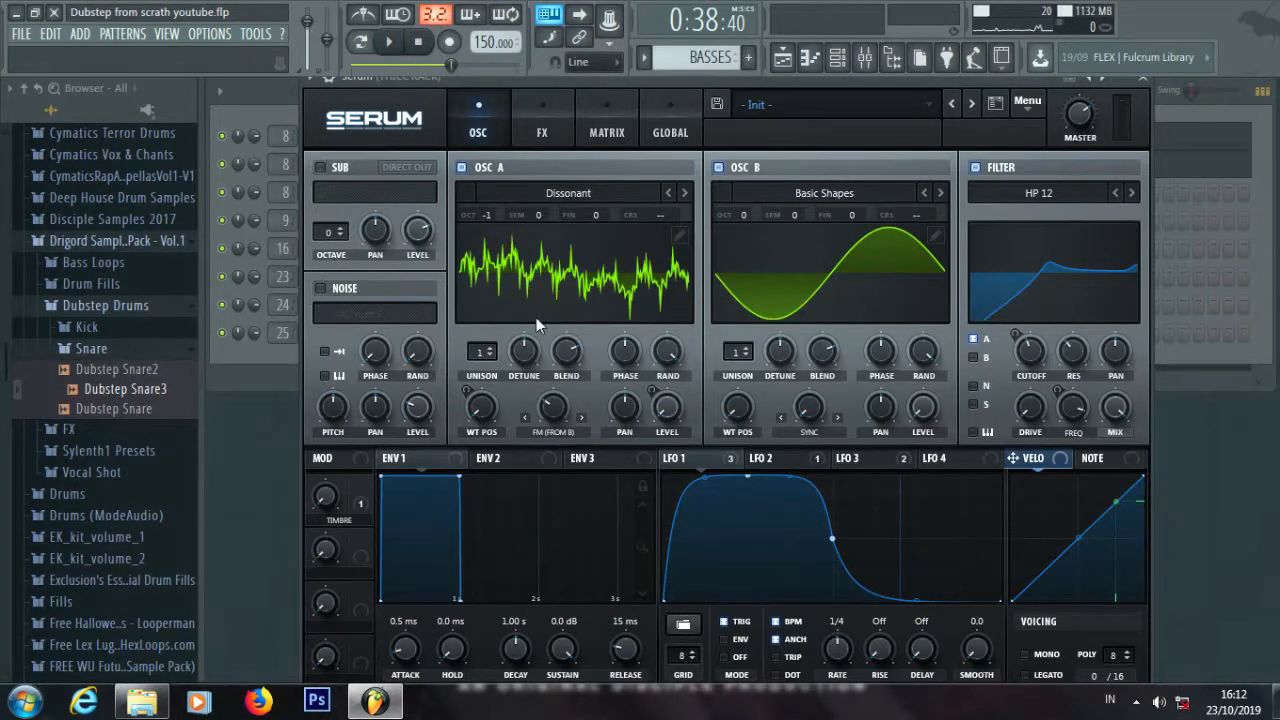
{"action": "left_click", "coordinate": [600, 191]}
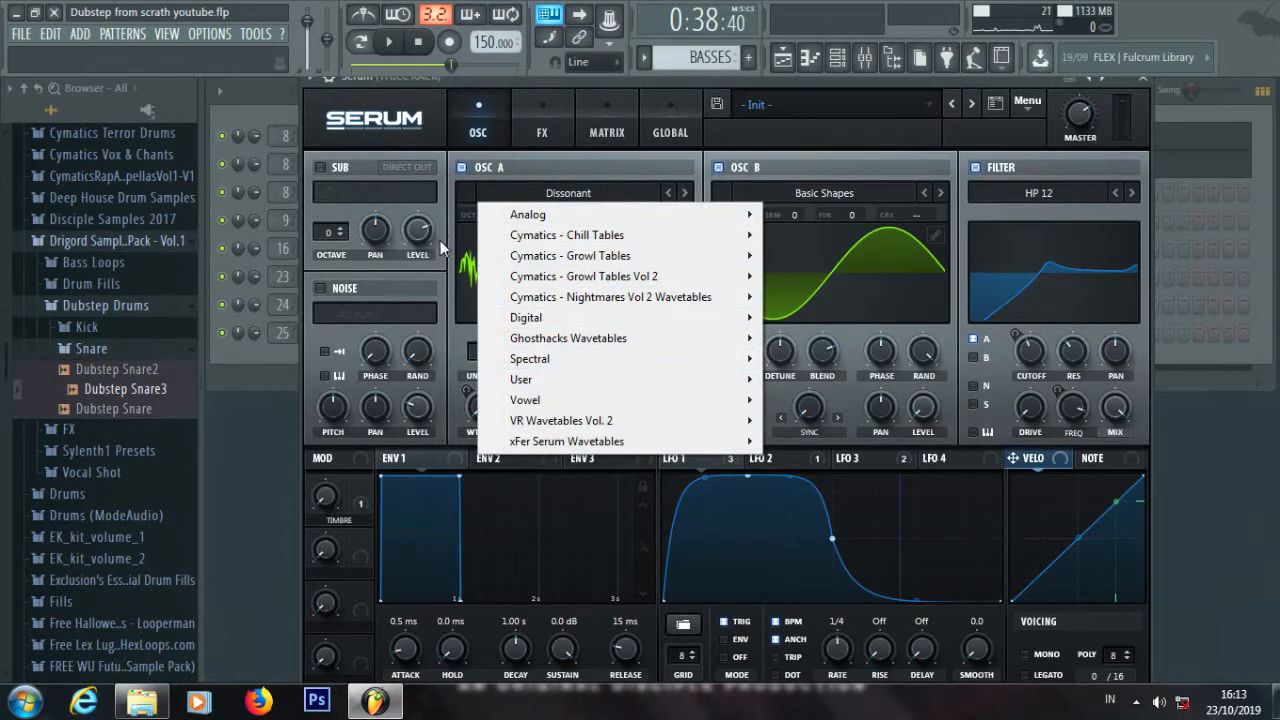
{"action": "left_click", "coordinate": [449, 320]}
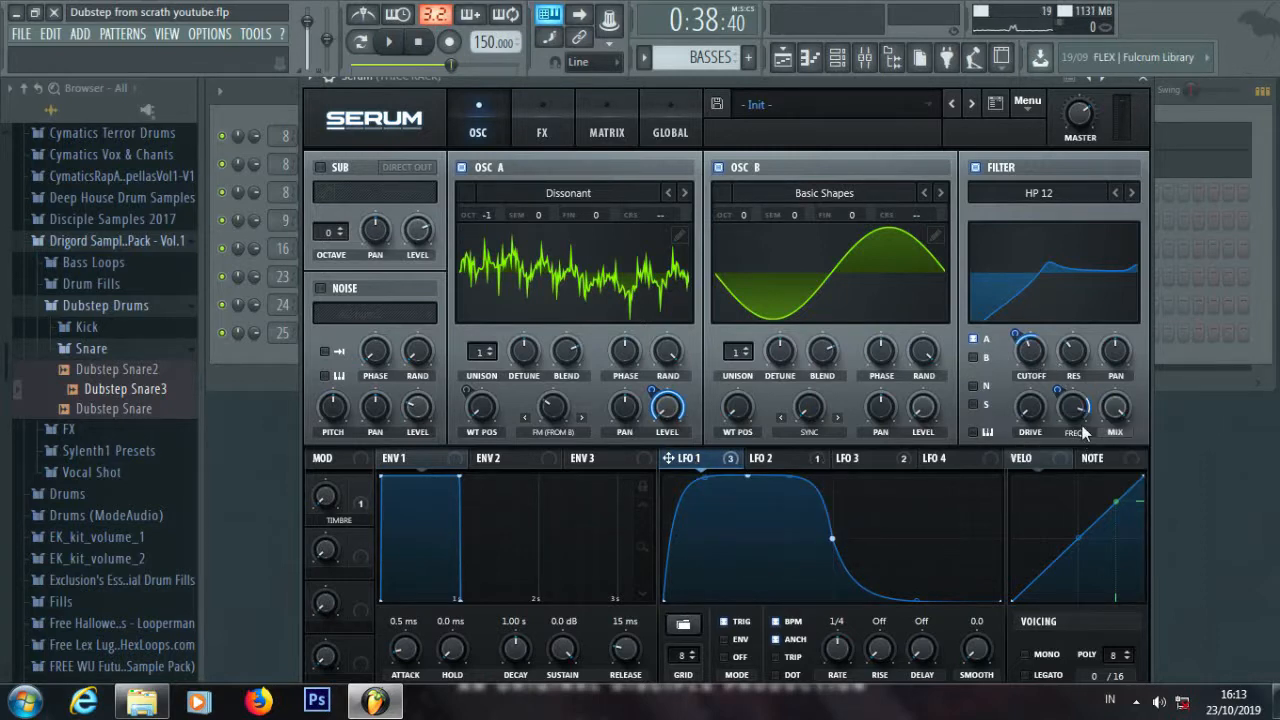
{"action": "key", "text": "c"}
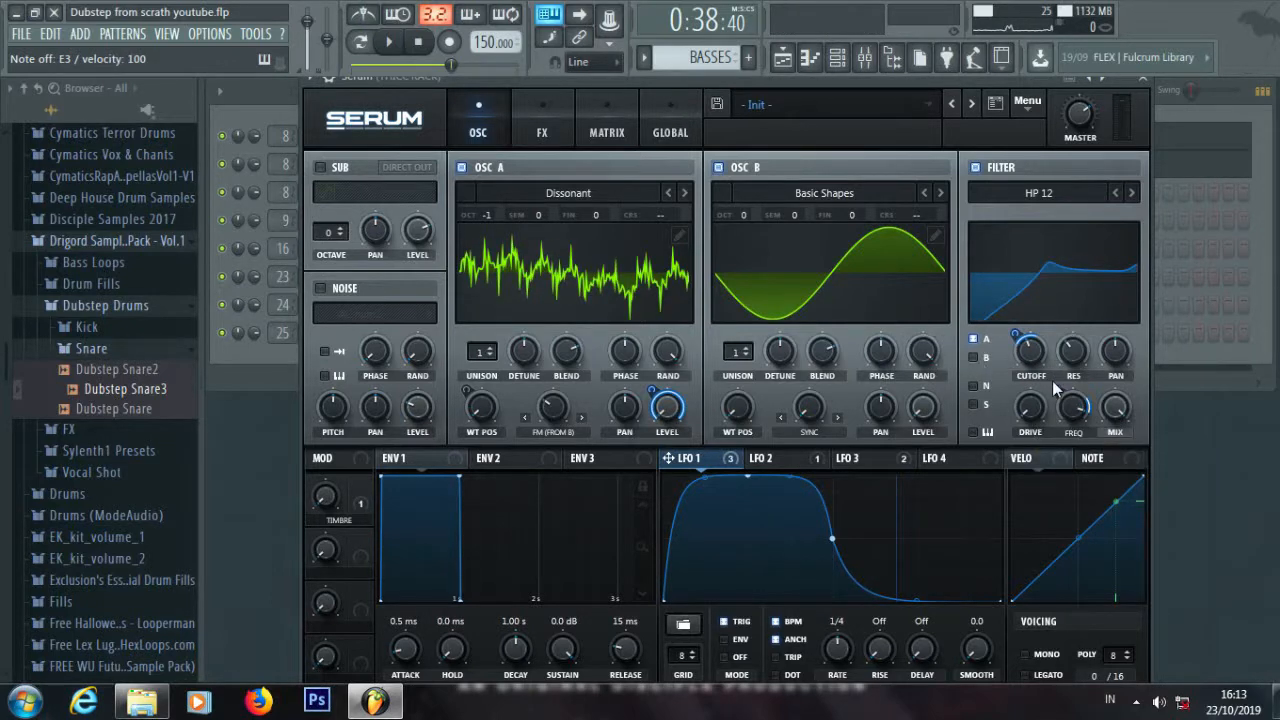
{"action": "key", "text": "c"}
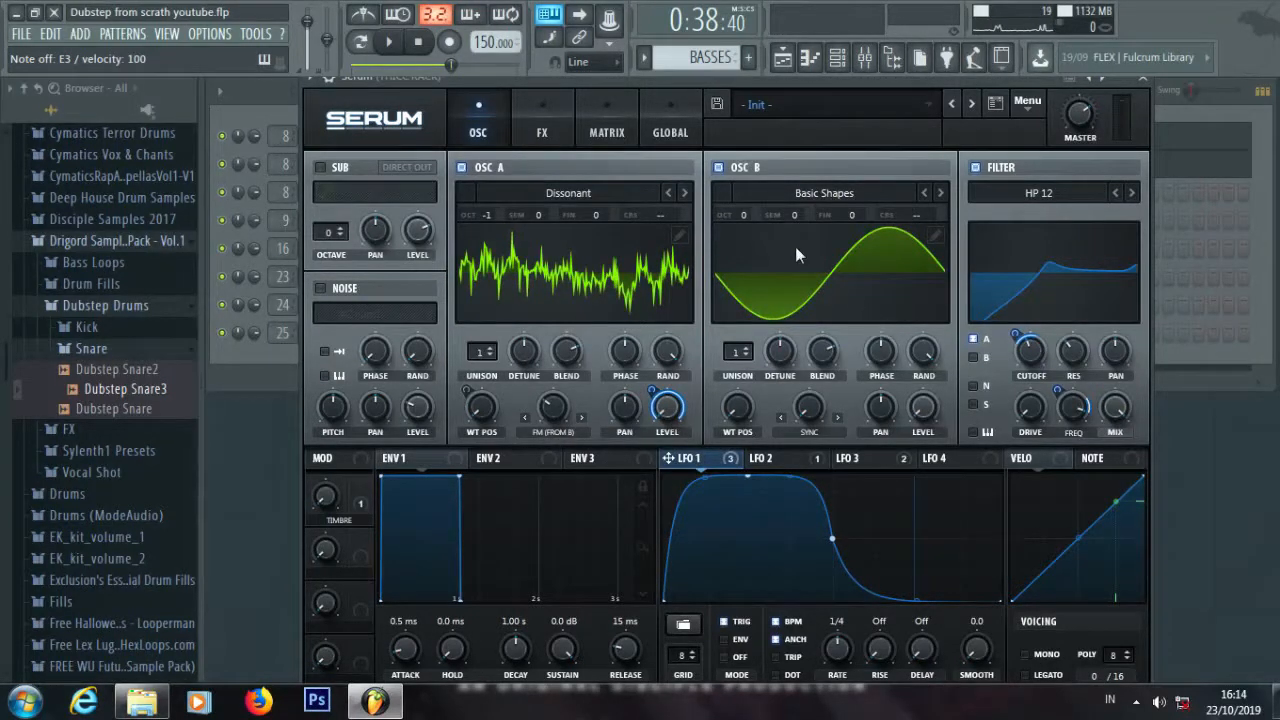
Examine the Hyper/Dimension mix amounts, the Distortion drive and the Chorus settings on the effects page
{"action": "left_click", "coordinate": [522, 116]}
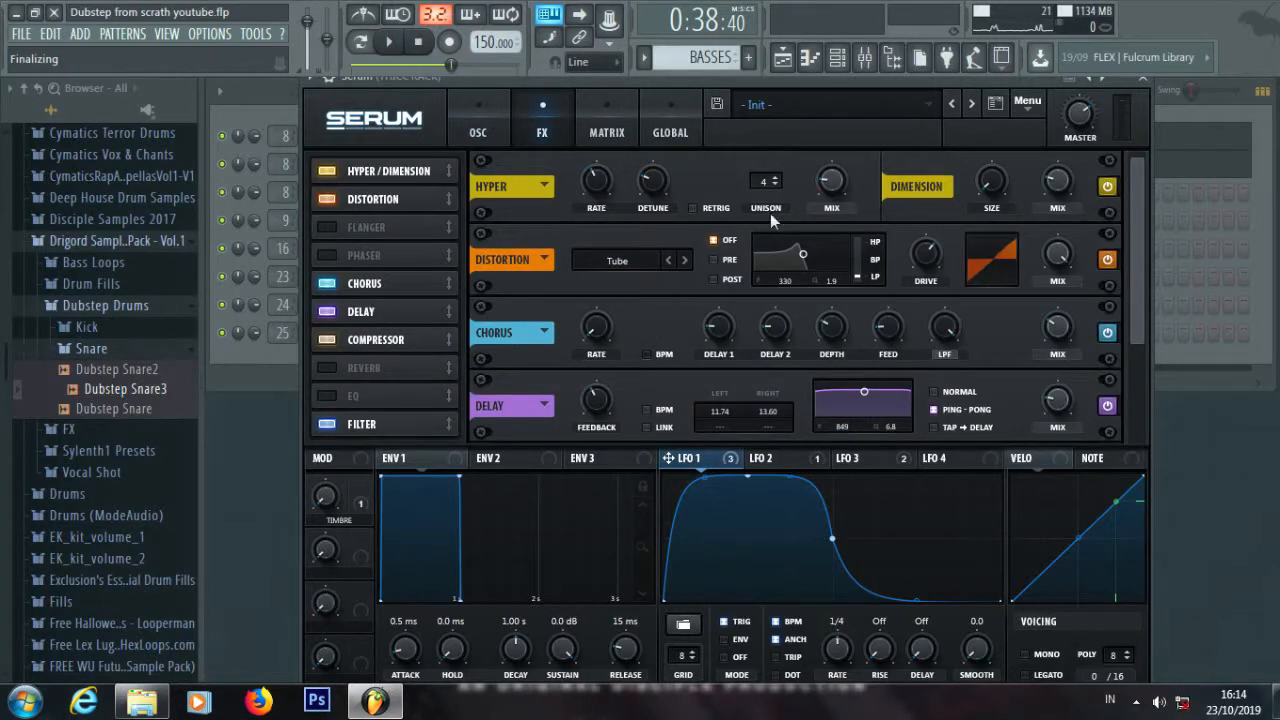
{"action": "left_click", "coordinate": [839, 185]}
{"action": "left_click", "coordinate": [1058, 184]}
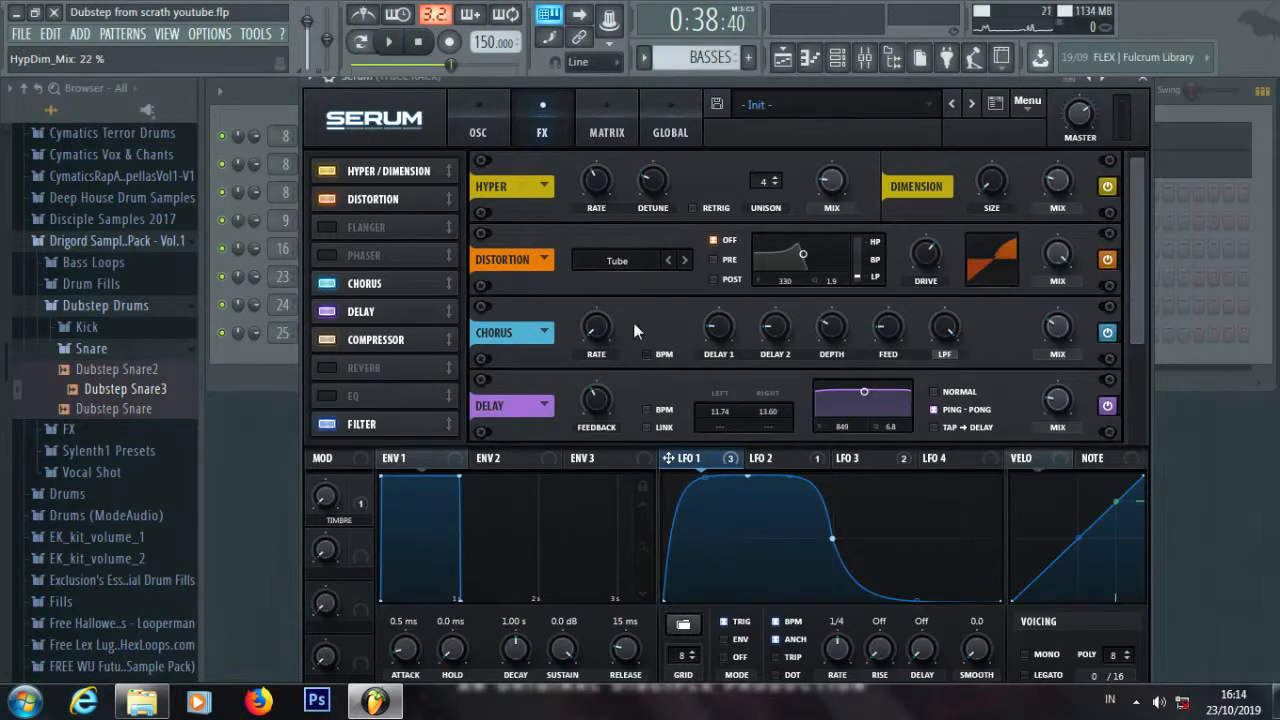
{"action": "left_click", "coordinate": [934, 255]}
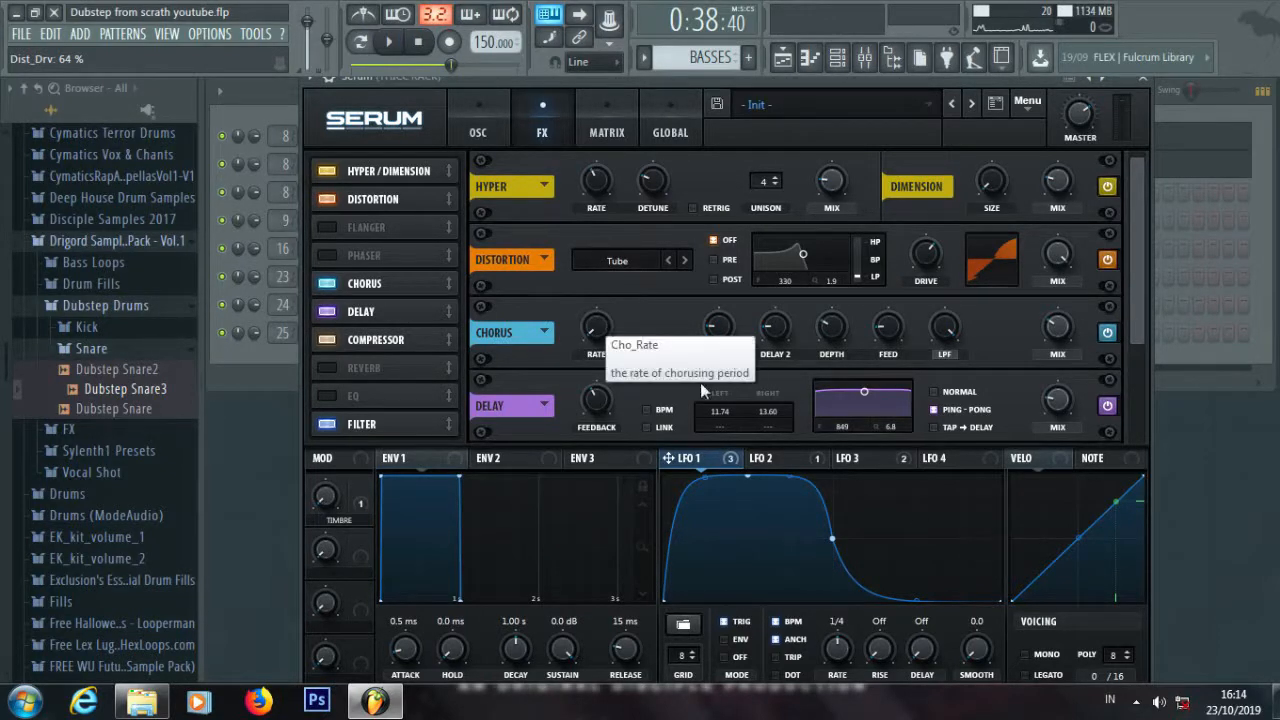
{"action": "mouse_move", "coordinate": [714, 334]}
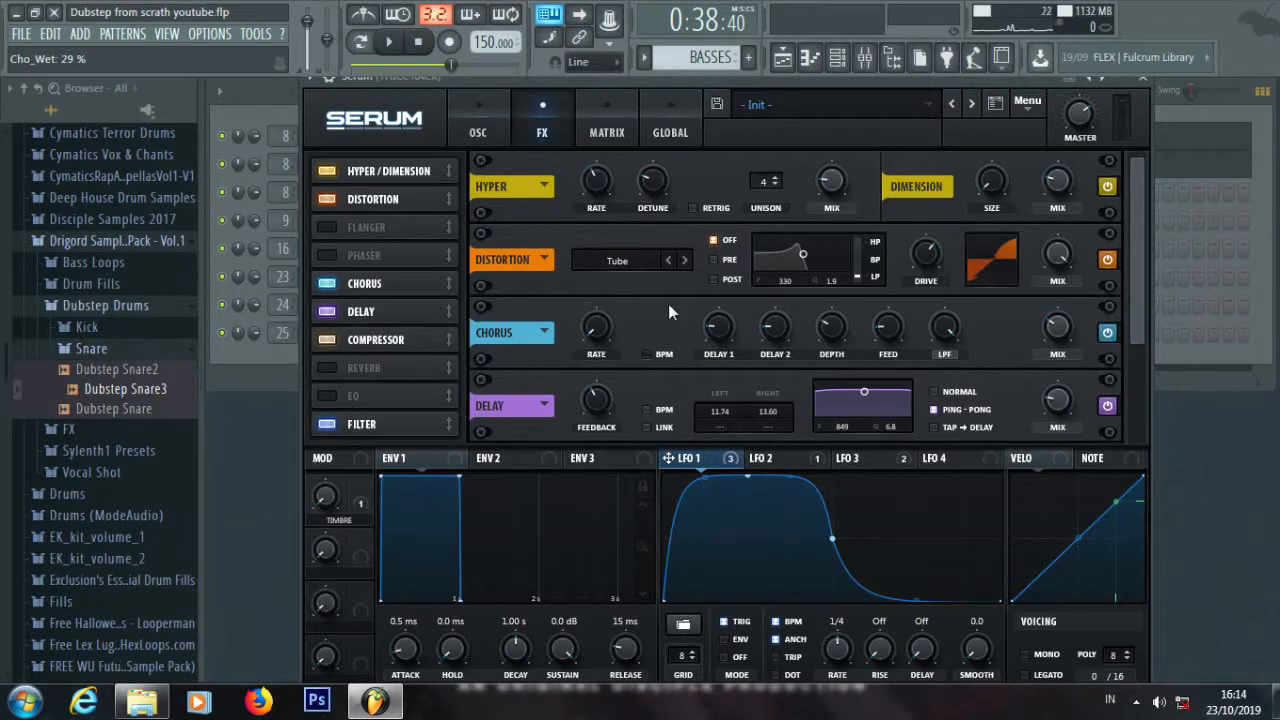
Check the Delay feedback and Compressor gain and audition the bass through the effects chain
{"action": "left_click_drag", "start_coordinate": [1140, 252], "coordinate": [1142, 298]}
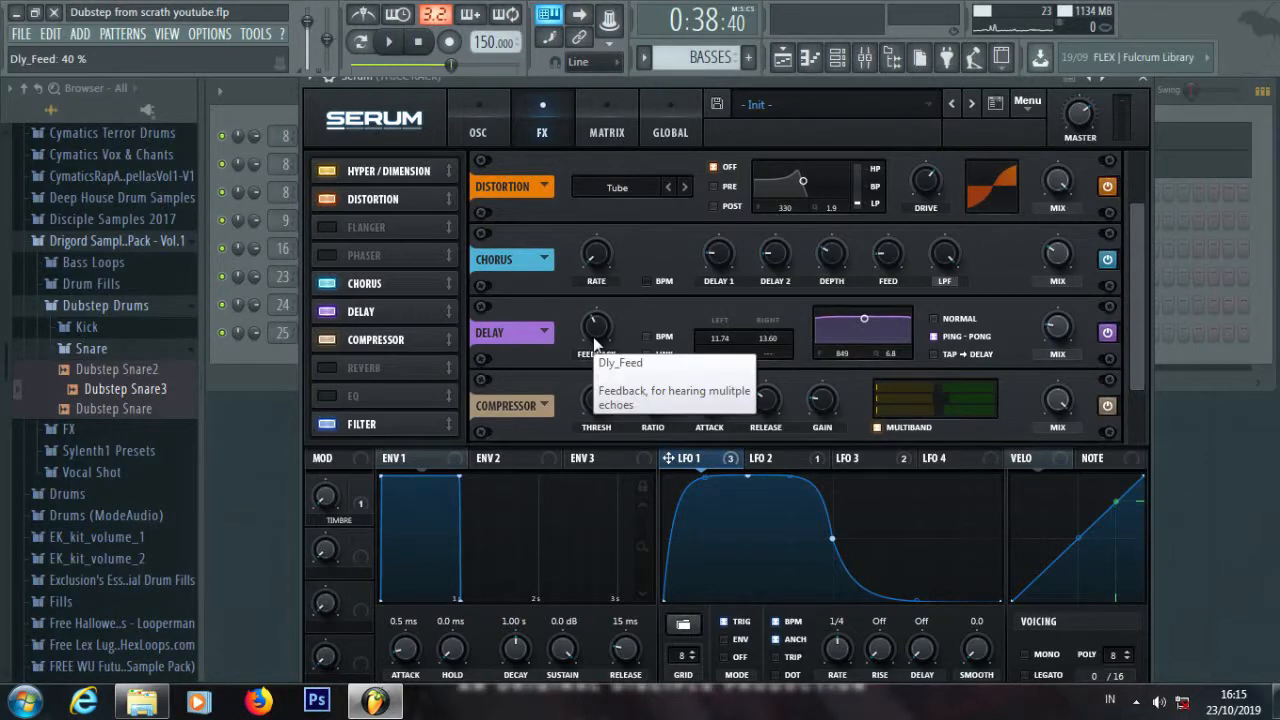
{"action": "key", "text": "c"}
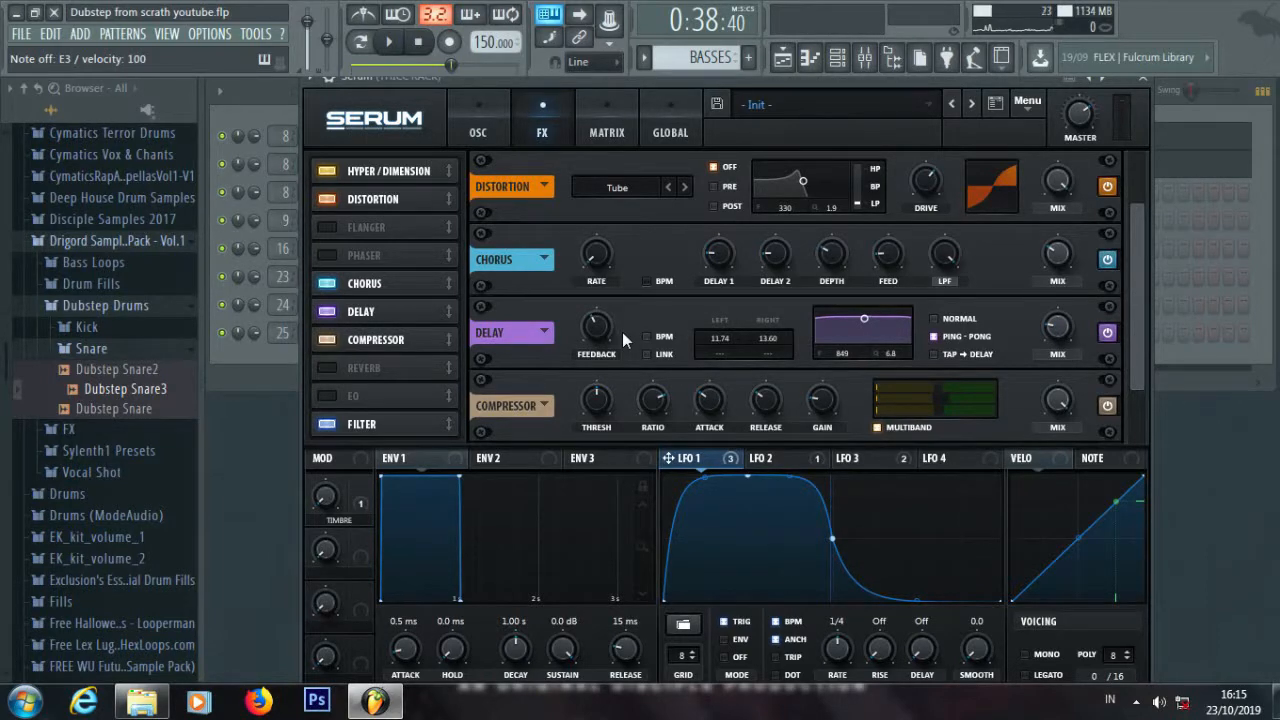
{"action": "key", "text": "c"}
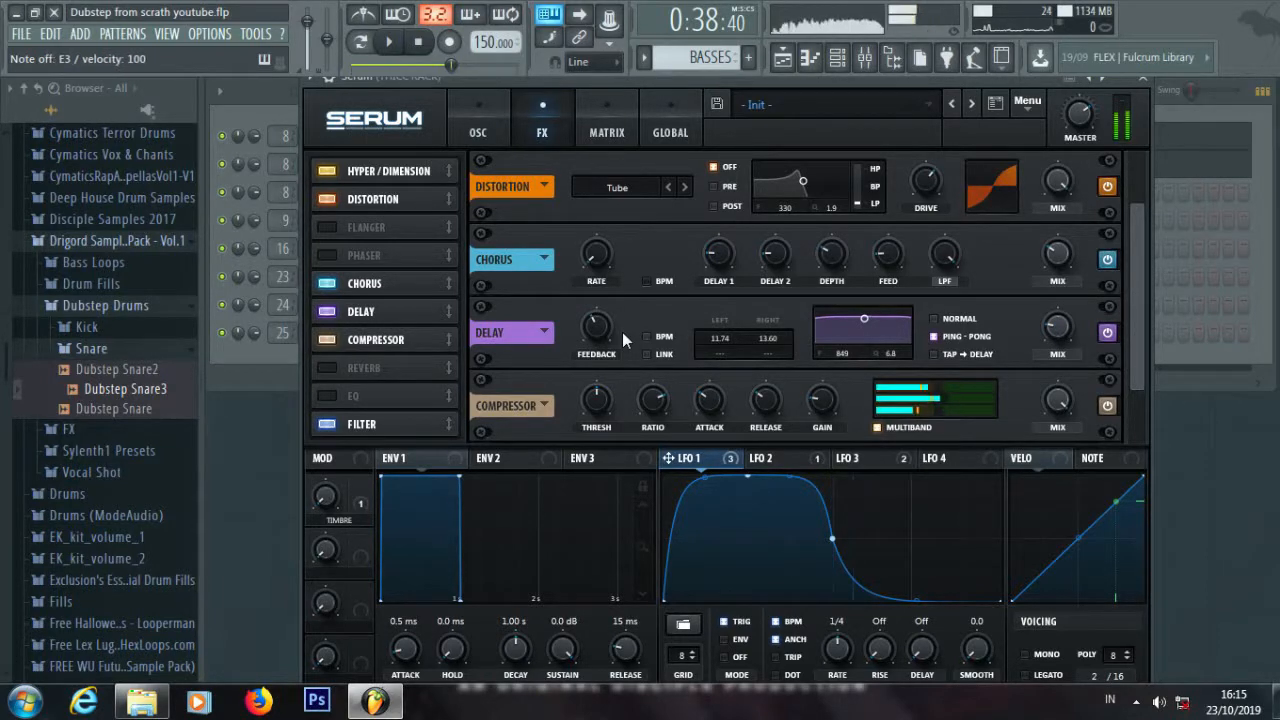
{"action": "key", "text": "c"}
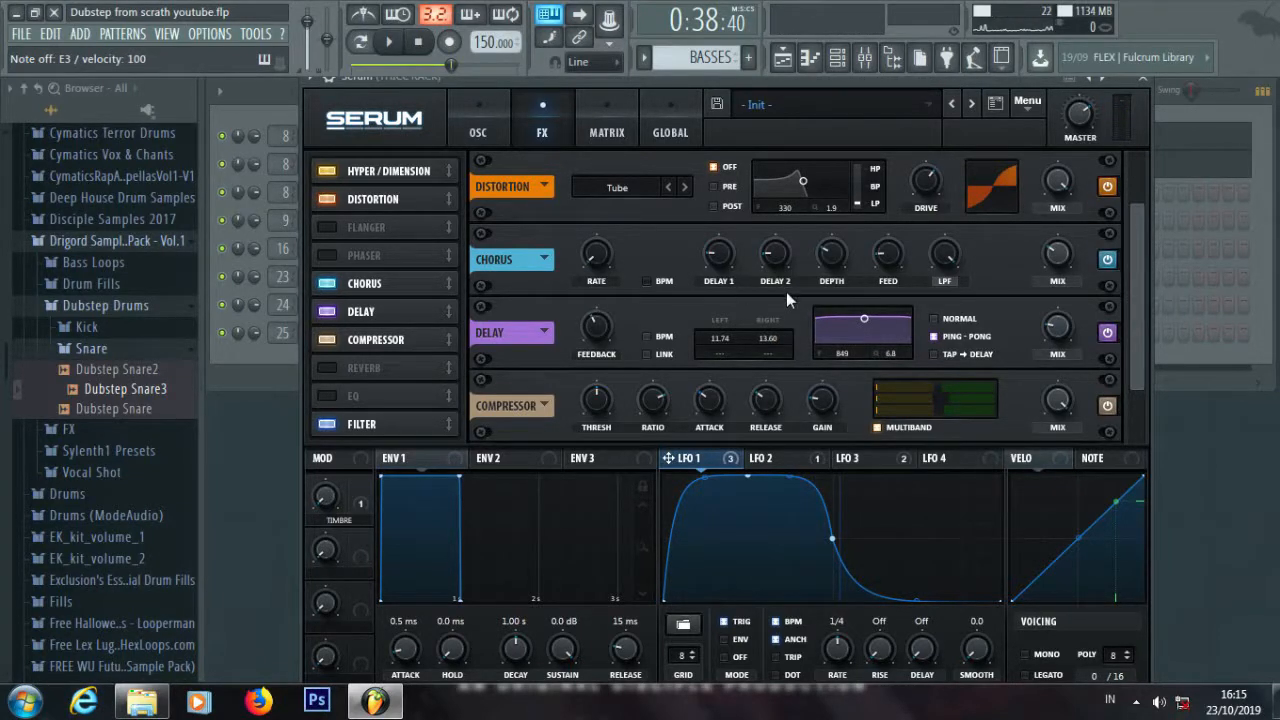
{"action": "scroll", "coordinate": [1140, 290], "scroll_direction": "down", "scroll_amount": 1}
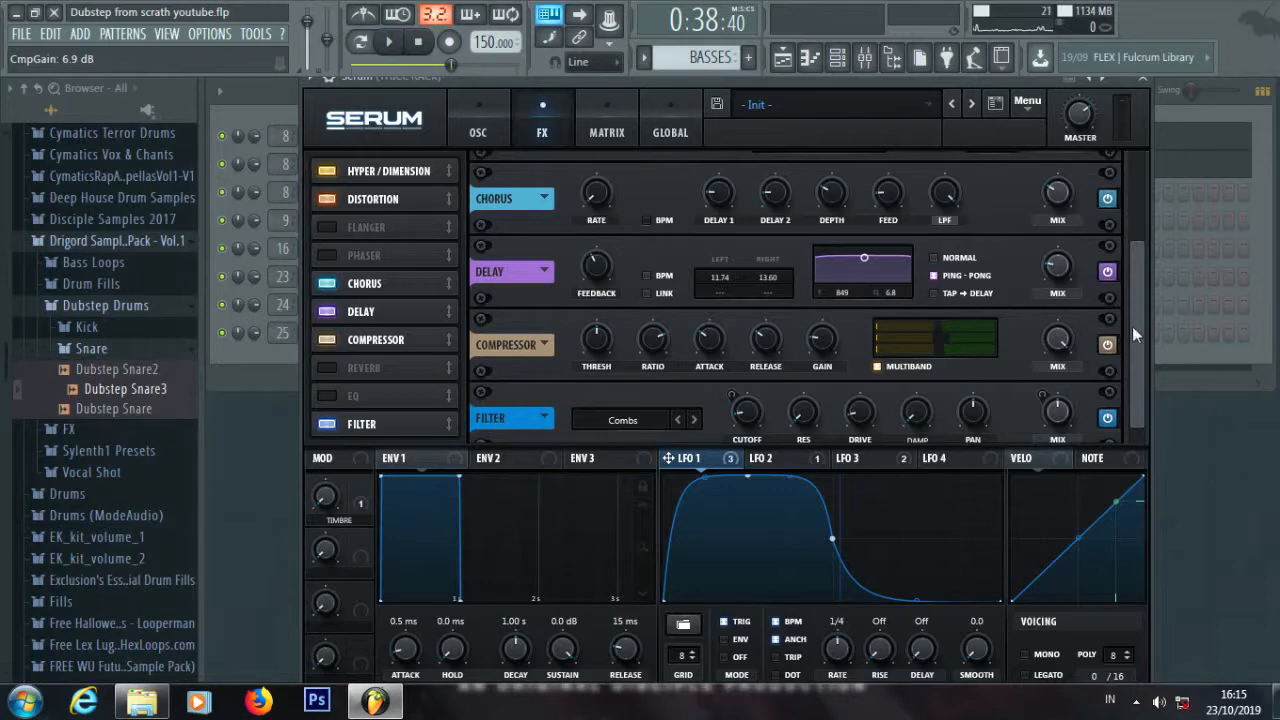
{"action": "scroll", "coordinate": [1132, 326], "scroll_direction": "down", "scroll_amount": 1}
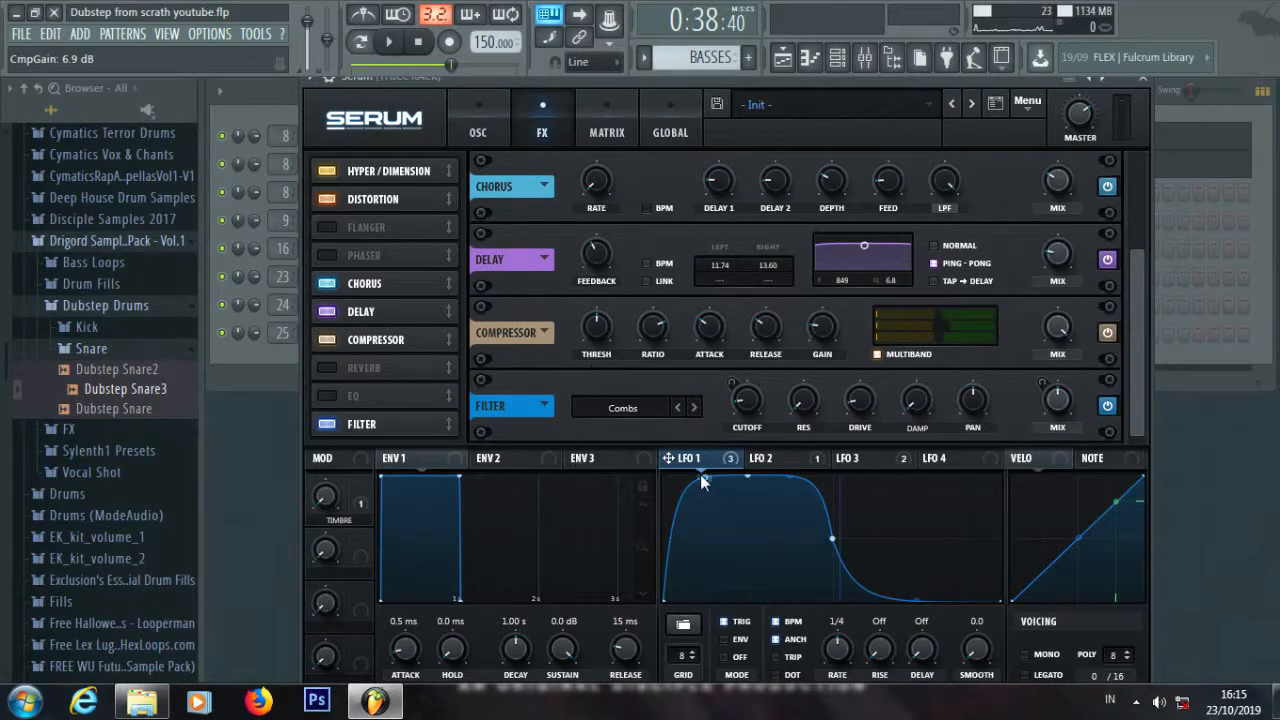
Inspect LFO 2's modulation of oscillator A's wavetable position and LFO 3's modulation of the effects Filter, and audition the bass
{"action": "left_click", "coordinate": [767, 457]}
{"action": "left_click", "coordinate": [481, 106]}
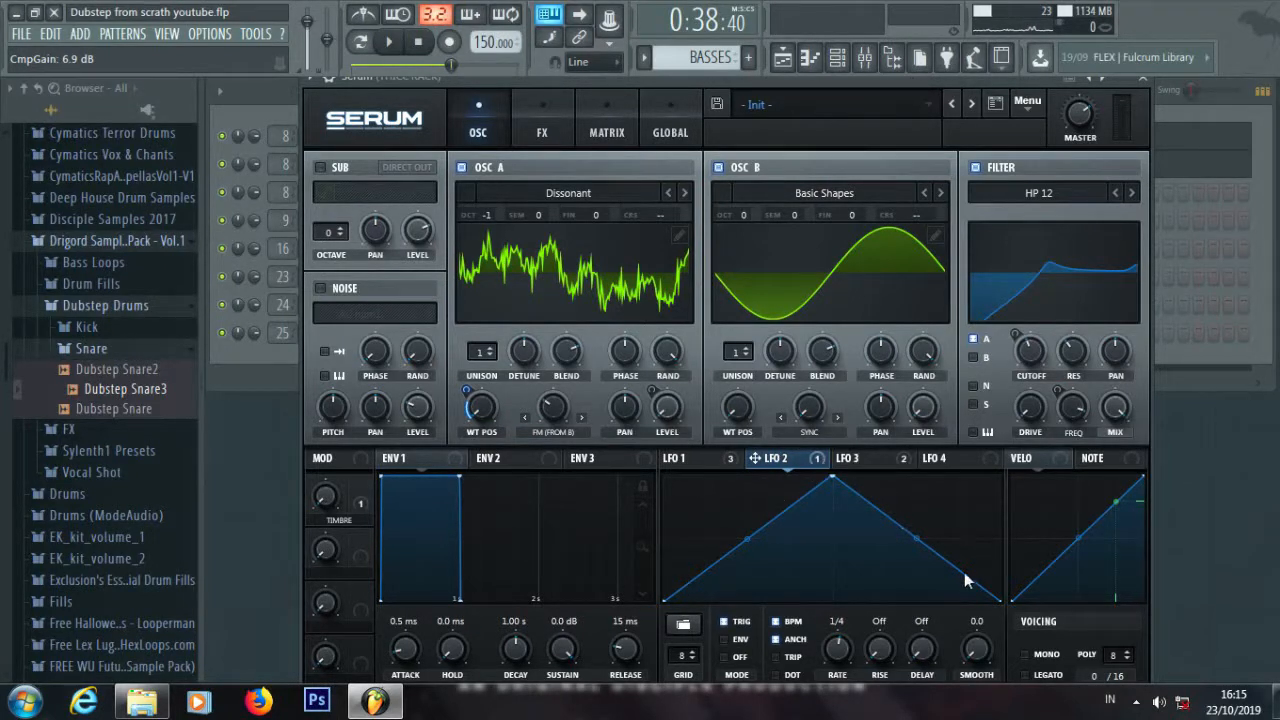
{"action": "left_click", "coordinate": [543, 127]}
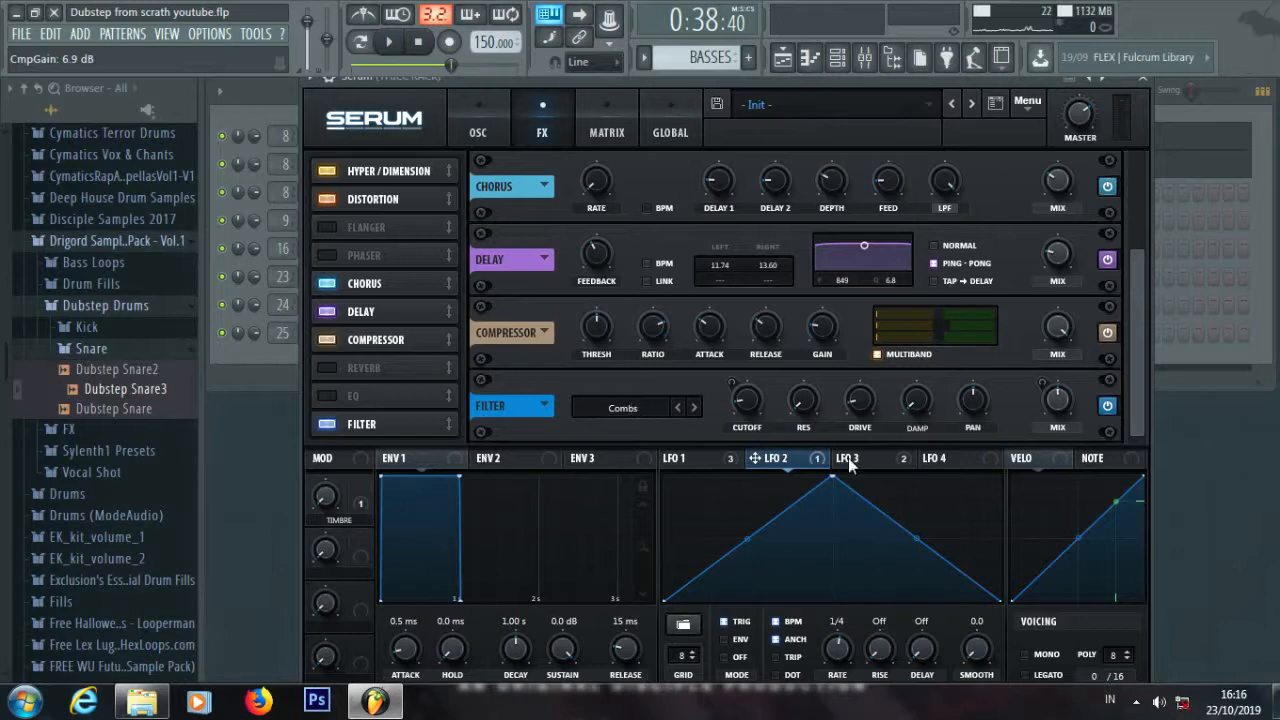
{"action": "left_click", "coordinate": [882, 458]}
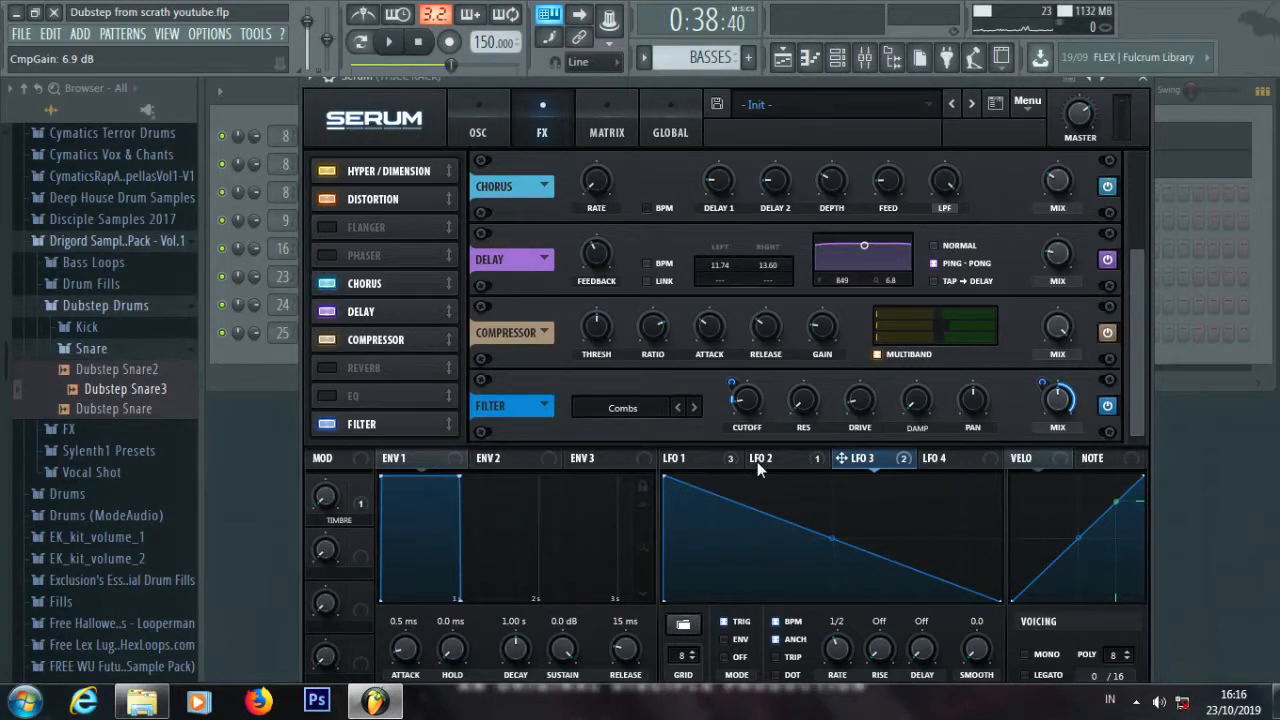
{"action": "left_click", "coordinate": [758, 406]}
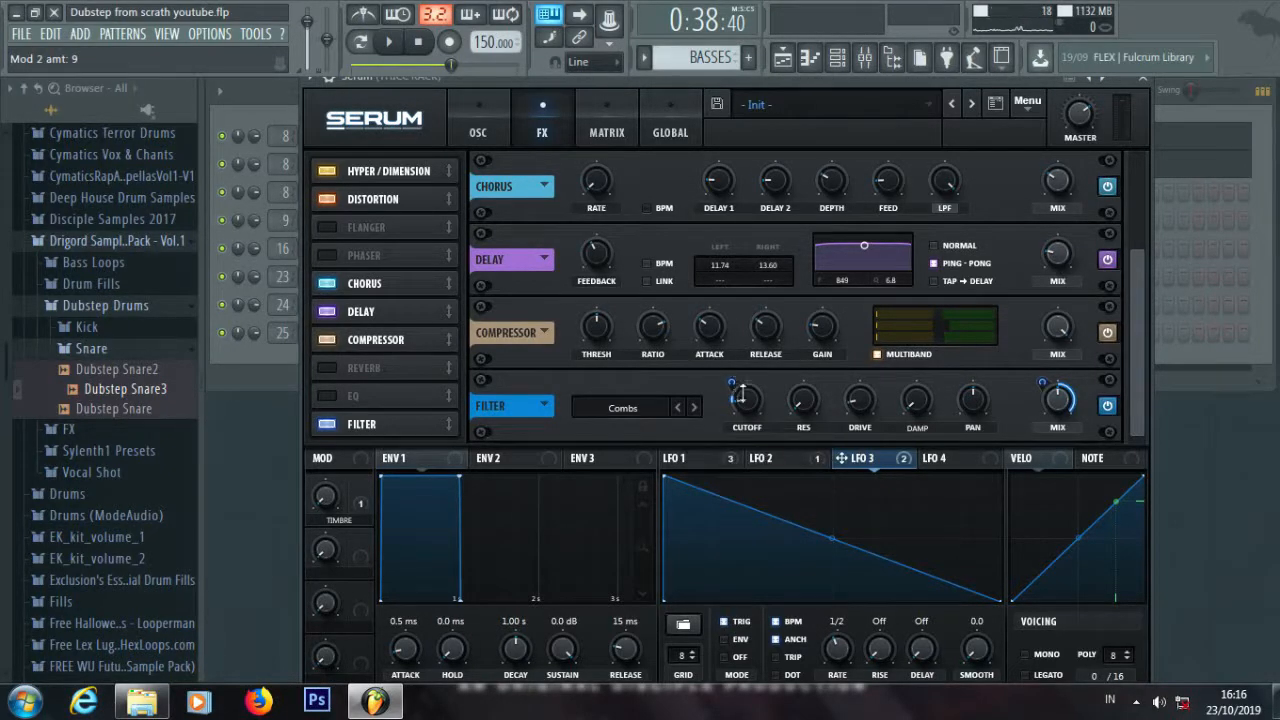
{"action": "key", "text": "c"}
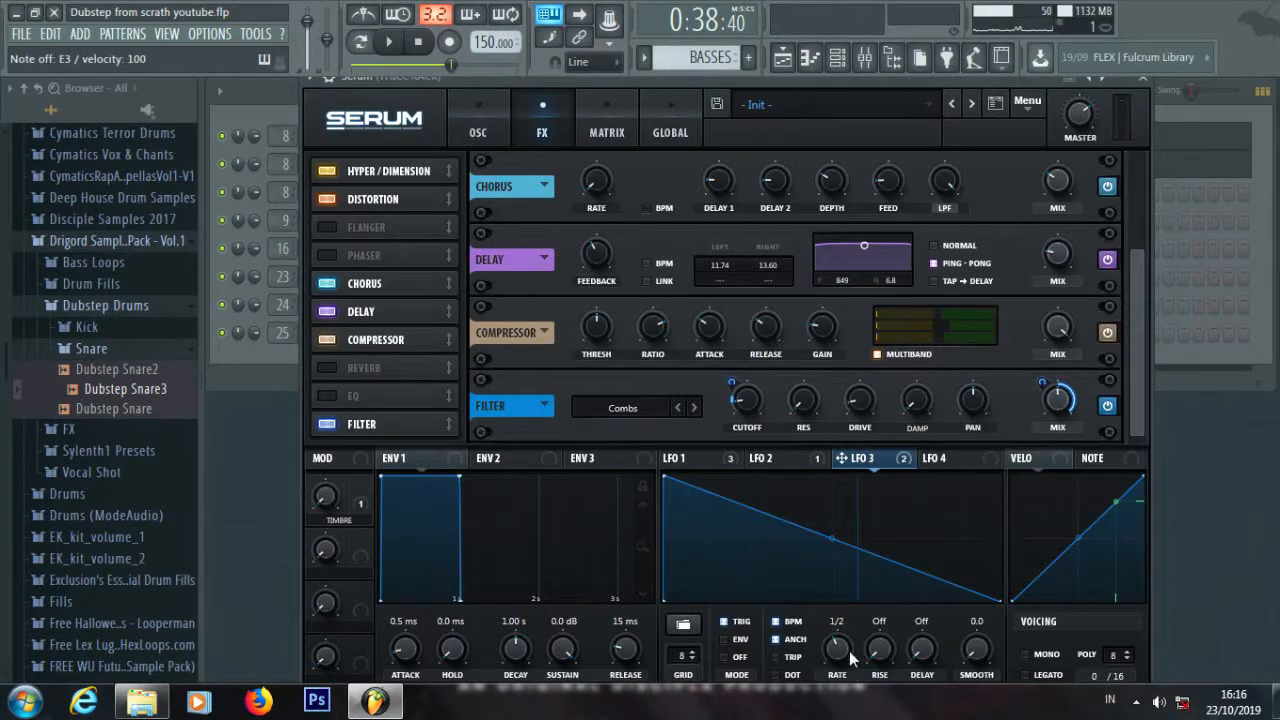
Compare the shapes and rates of LFO 1, LFO 2 and LFO 3 and check the effects Filter's drive
{"action": "left_click", "coordinate": [789, 450]}
{"action": "left_click", "coordinate": [714, 455]}
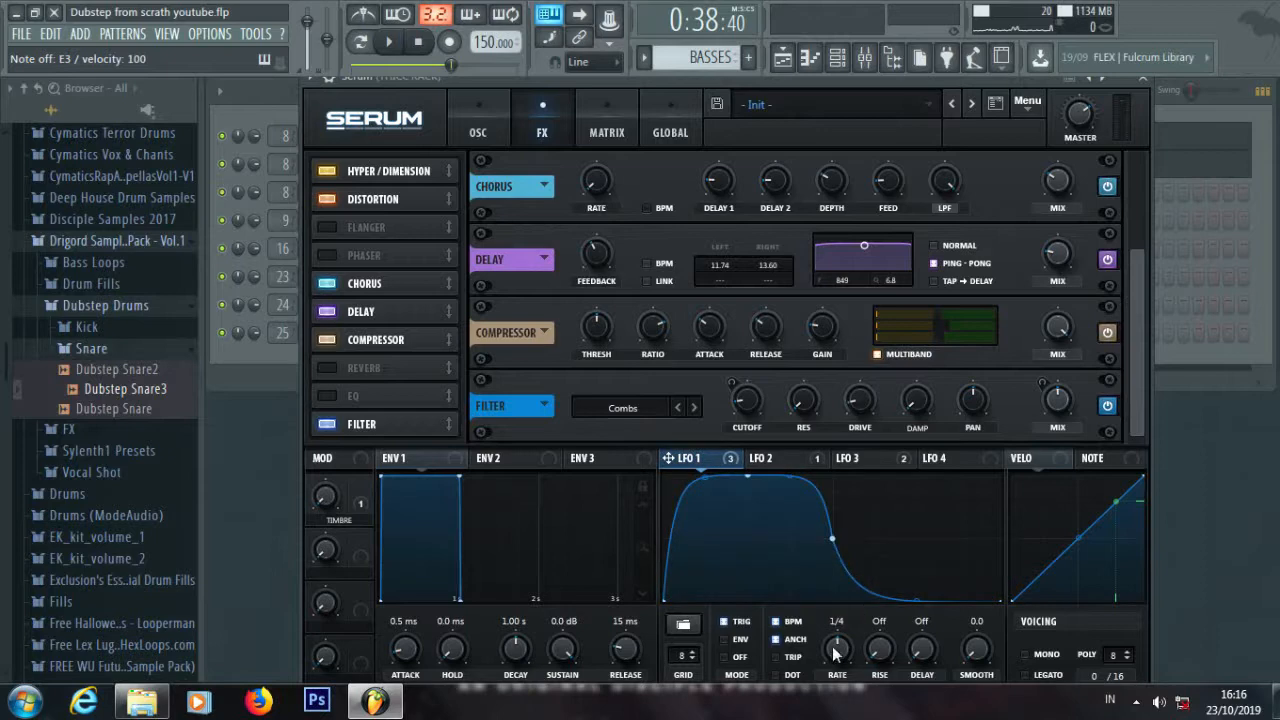
{"action": "left_click", "coordinate": [866, 456]}
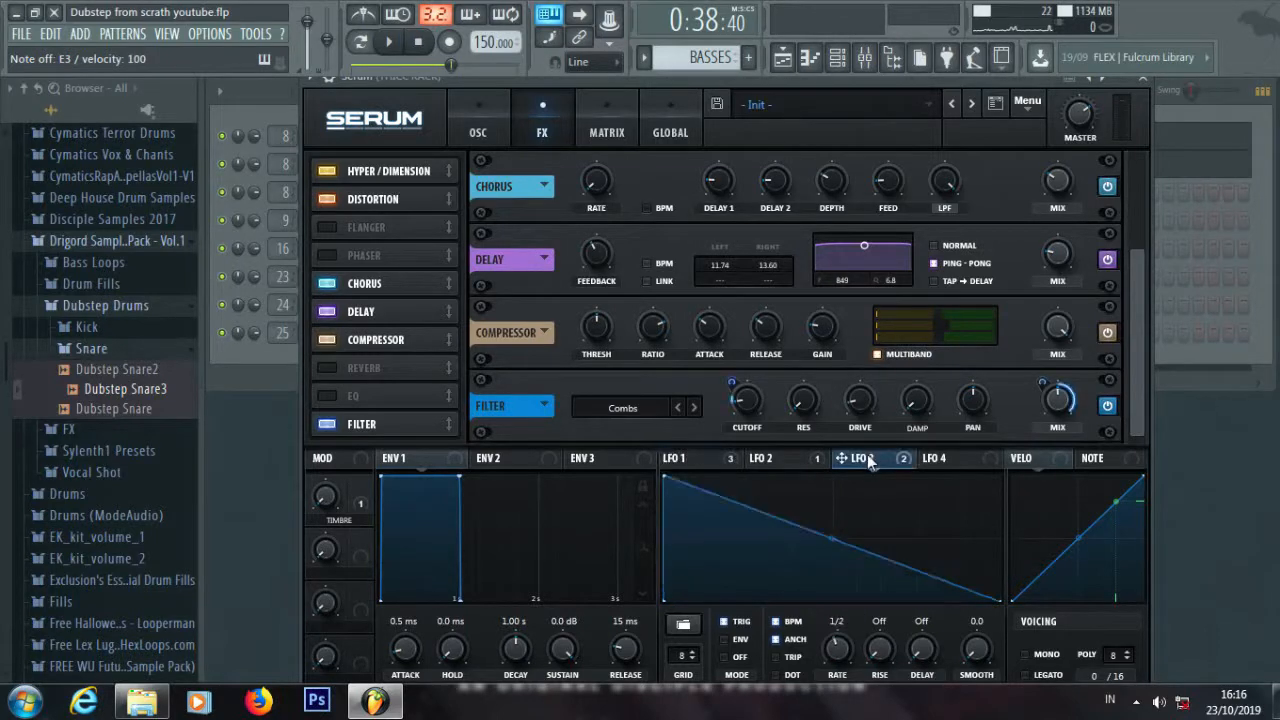
{"action": "left_click", "coordinate": [790, 450]}
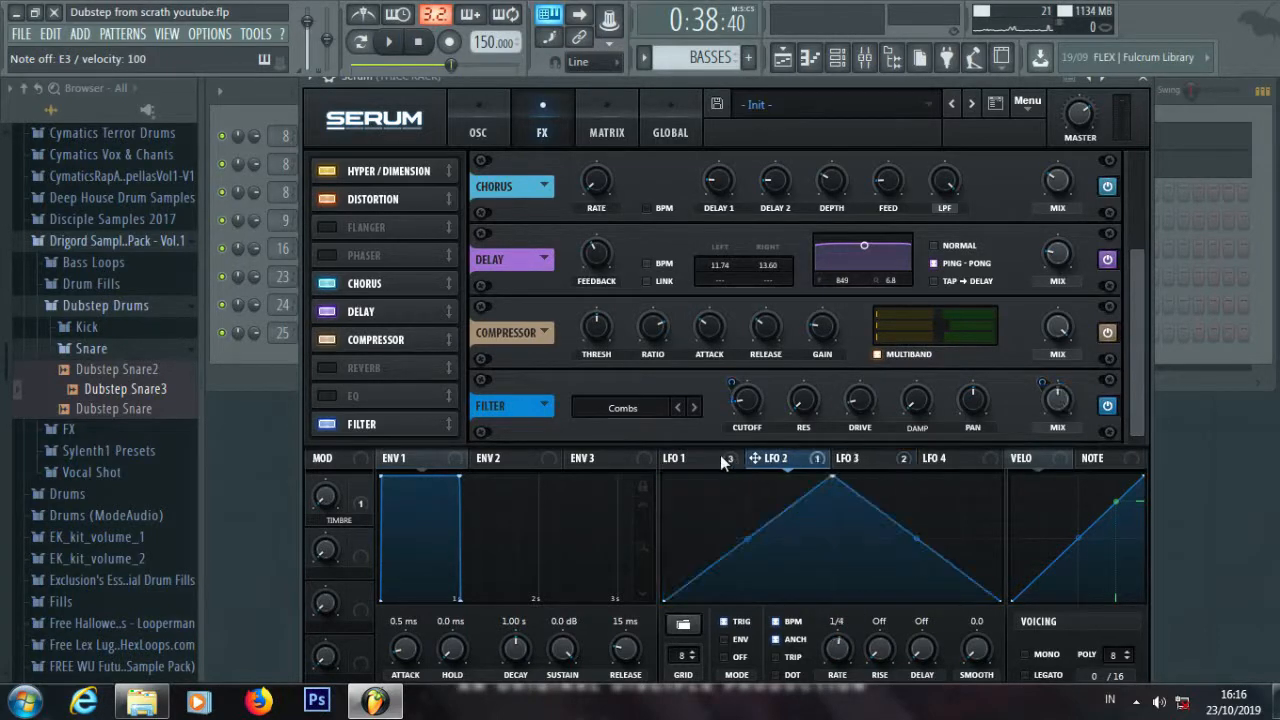
{"action": "left_click", "coordinate": [720, 455]}
{"action": "left_click", "coordinate": [800, 457]}
{"action": "left_click", "coordinate": [869, 457]}
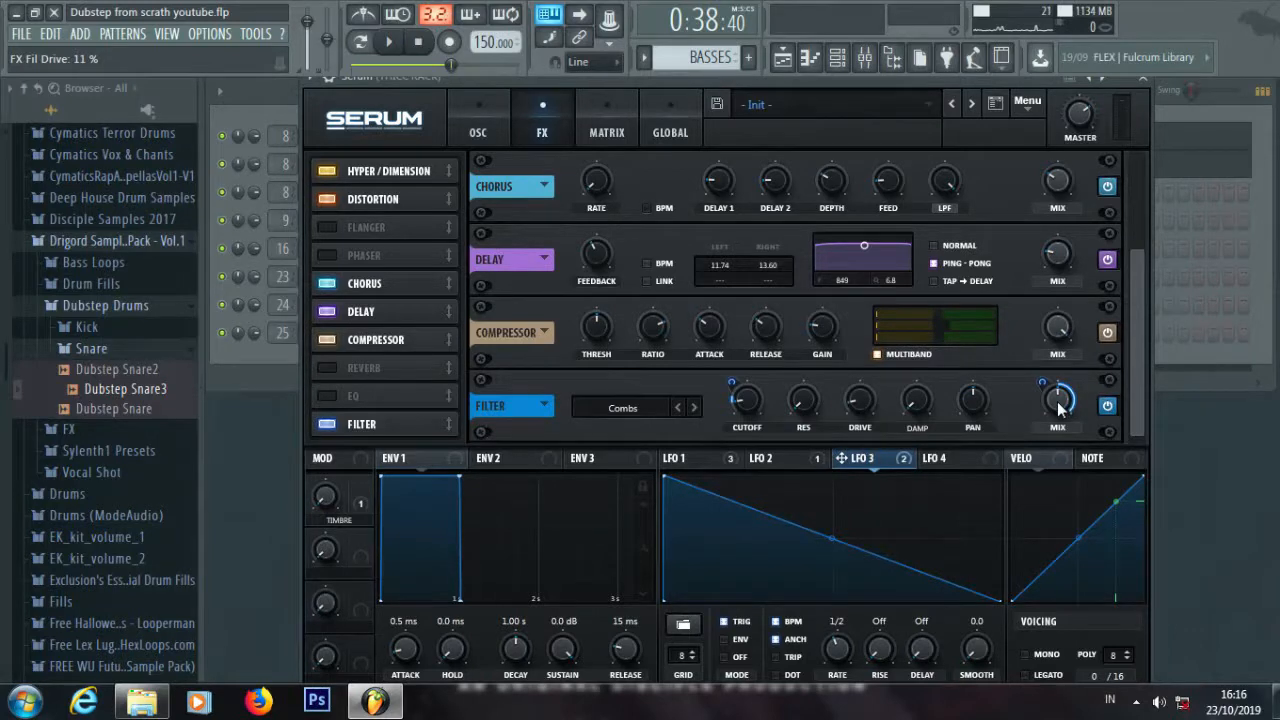
Examine the effects Filter's mix and the Timbre macro assigned to its cutoff, and return to the oscillator page
{"action": "mouse_move", "coordinate": [1059, 403]}
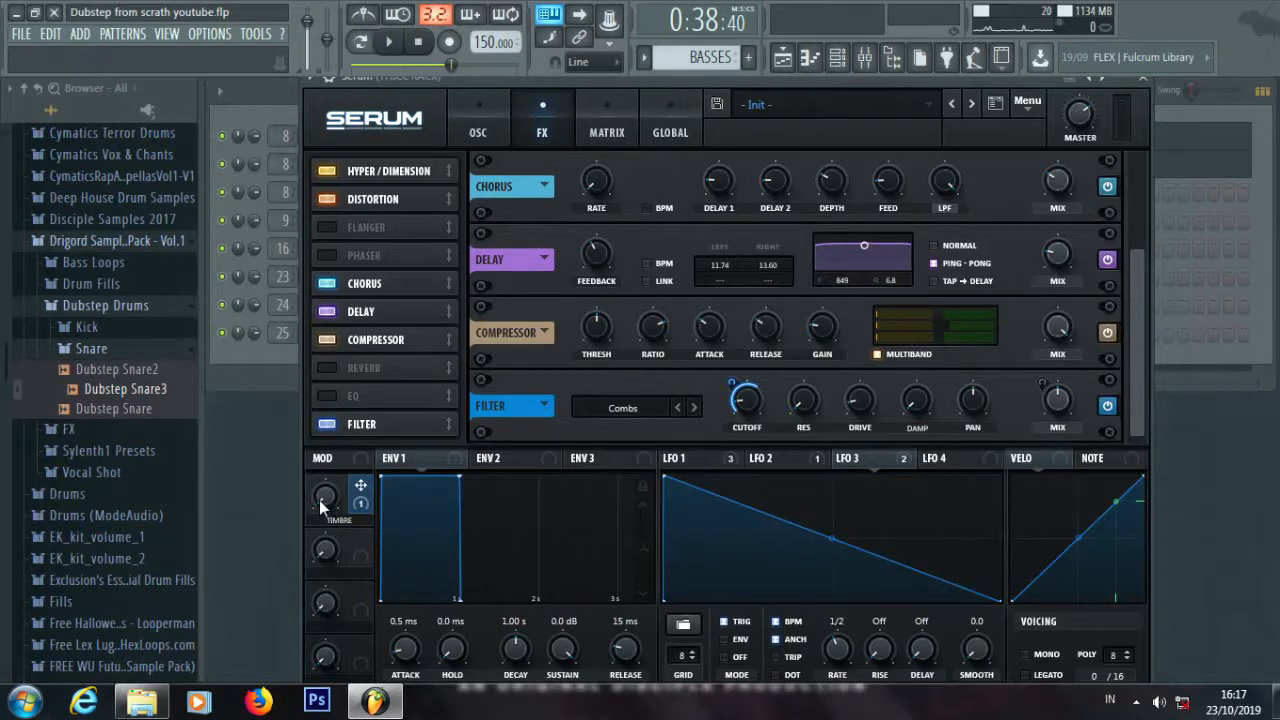
{"action": "left_click_drag", "start_coordinate": [320, 505], "coordinate": [378, 460]}
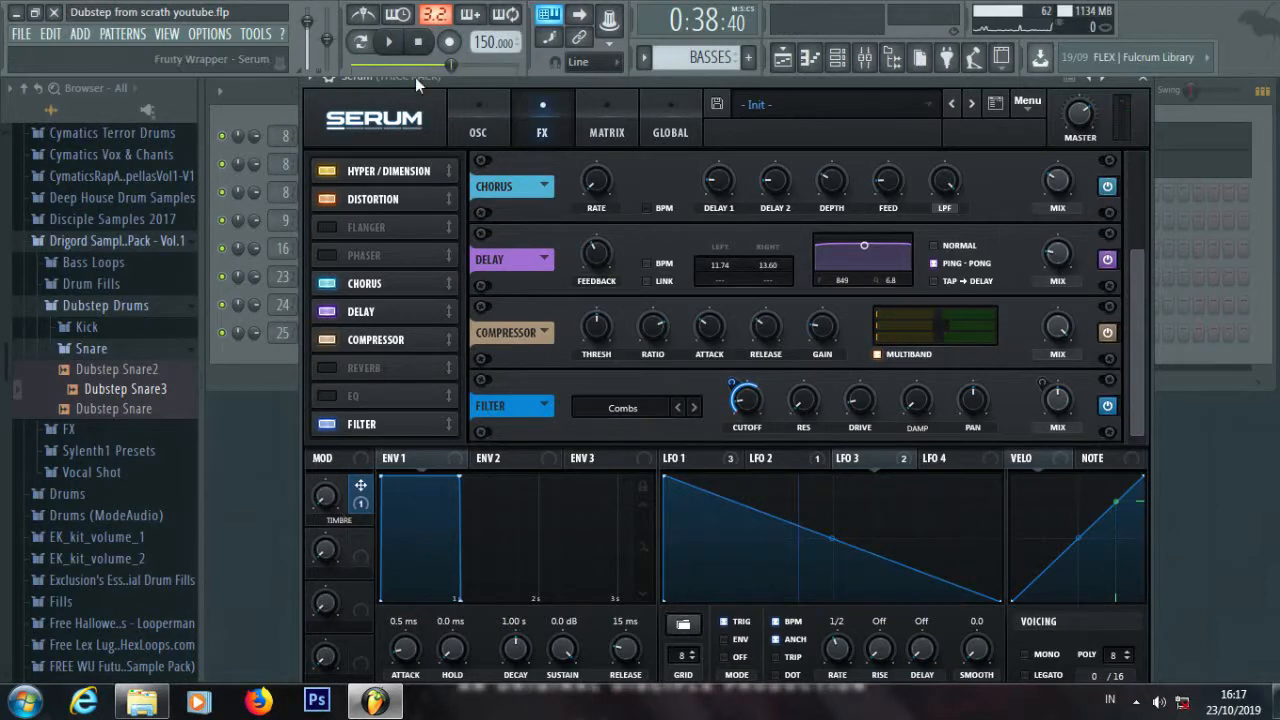
{"action": "left_click", "coordinate": [478, 125]}
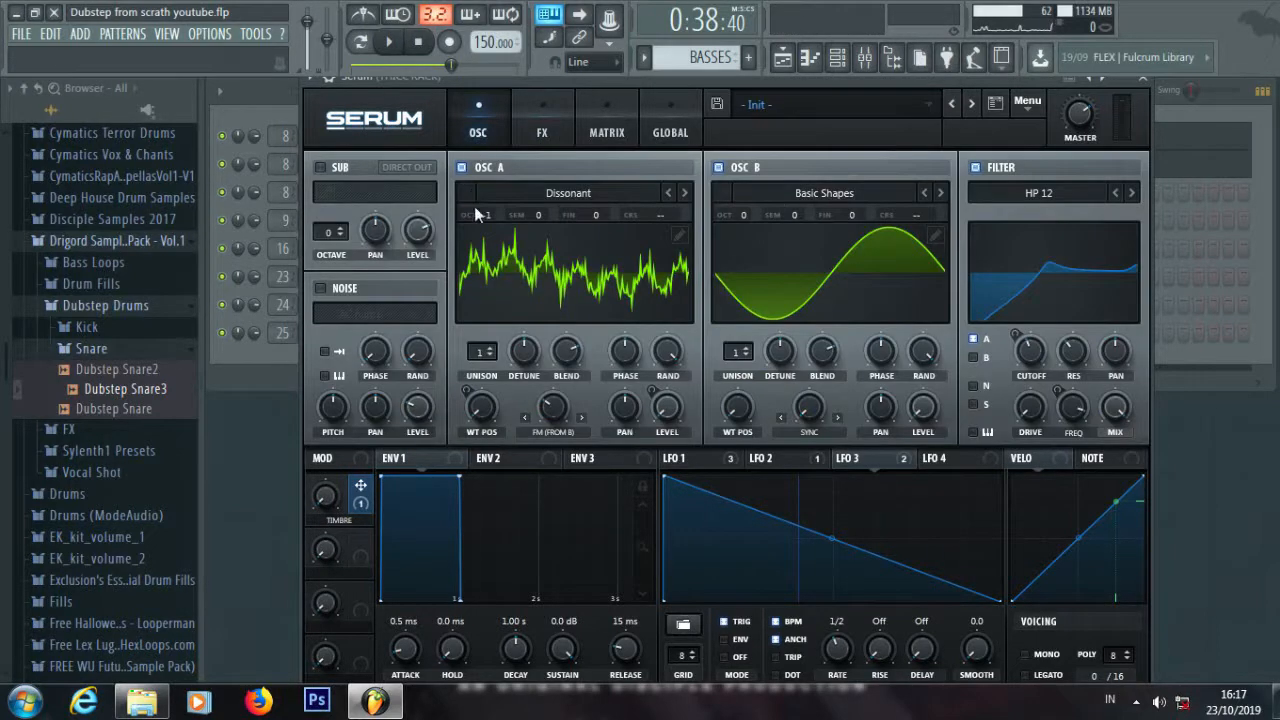
Close the Serum window and the Laugh 04 sampler window behind it
{"action": "left_click", "coordinate": [1143, 79]}
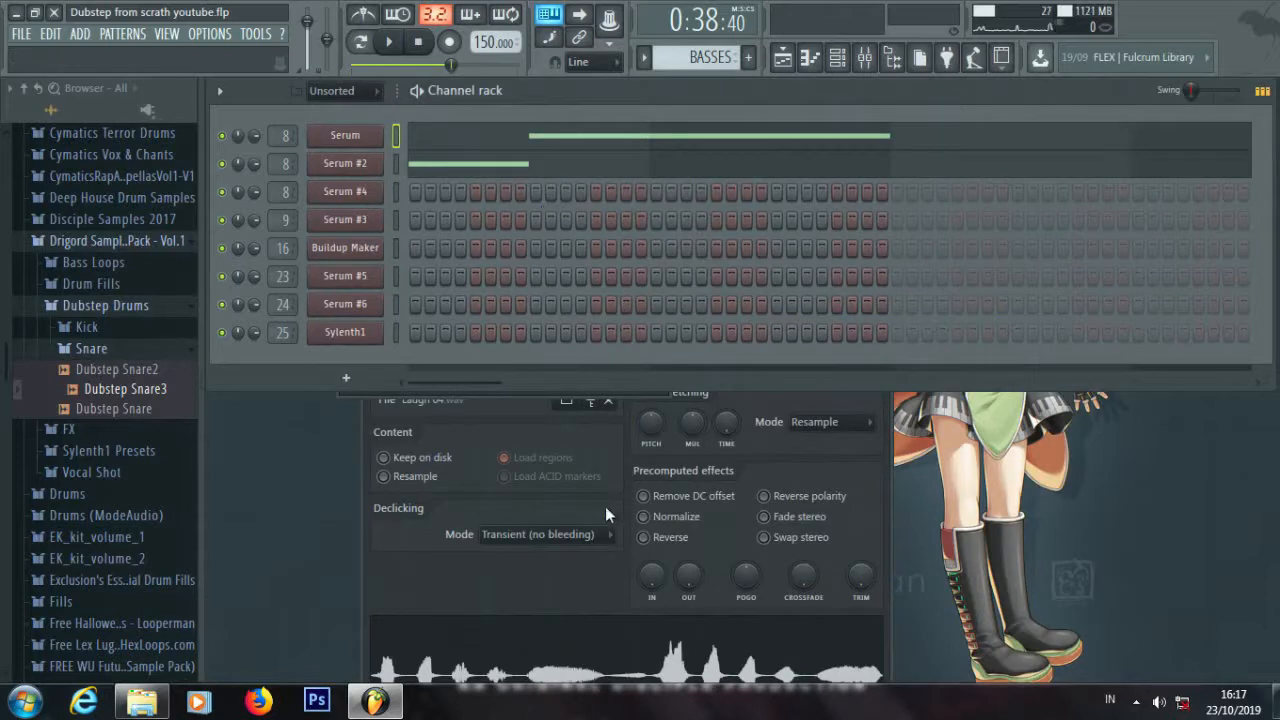
{"action": "left_click", "coordinate": [630, 493]}
{"action": "left_click", "coordinate": [883, 320]}
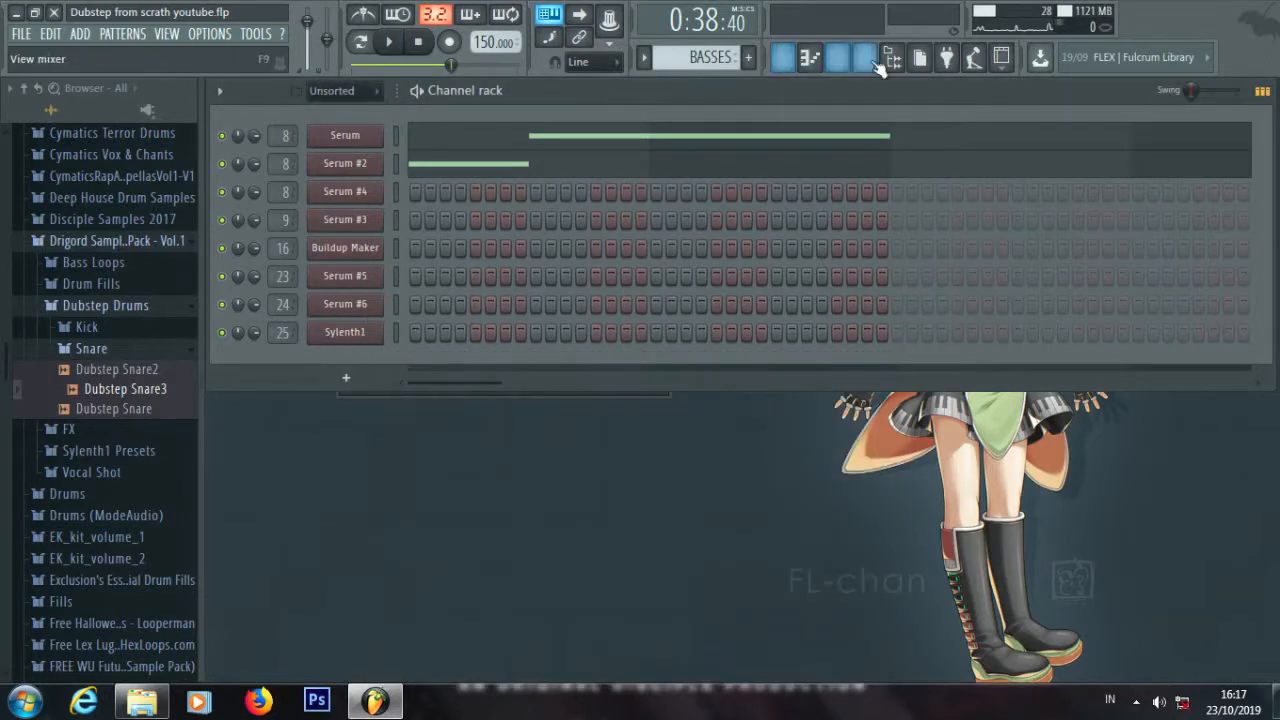
Show the mixer, play the BASSES pattern with the THICC RACK track selected and stop playback
{"action": "left_click", "coordinate": [874, 61]}
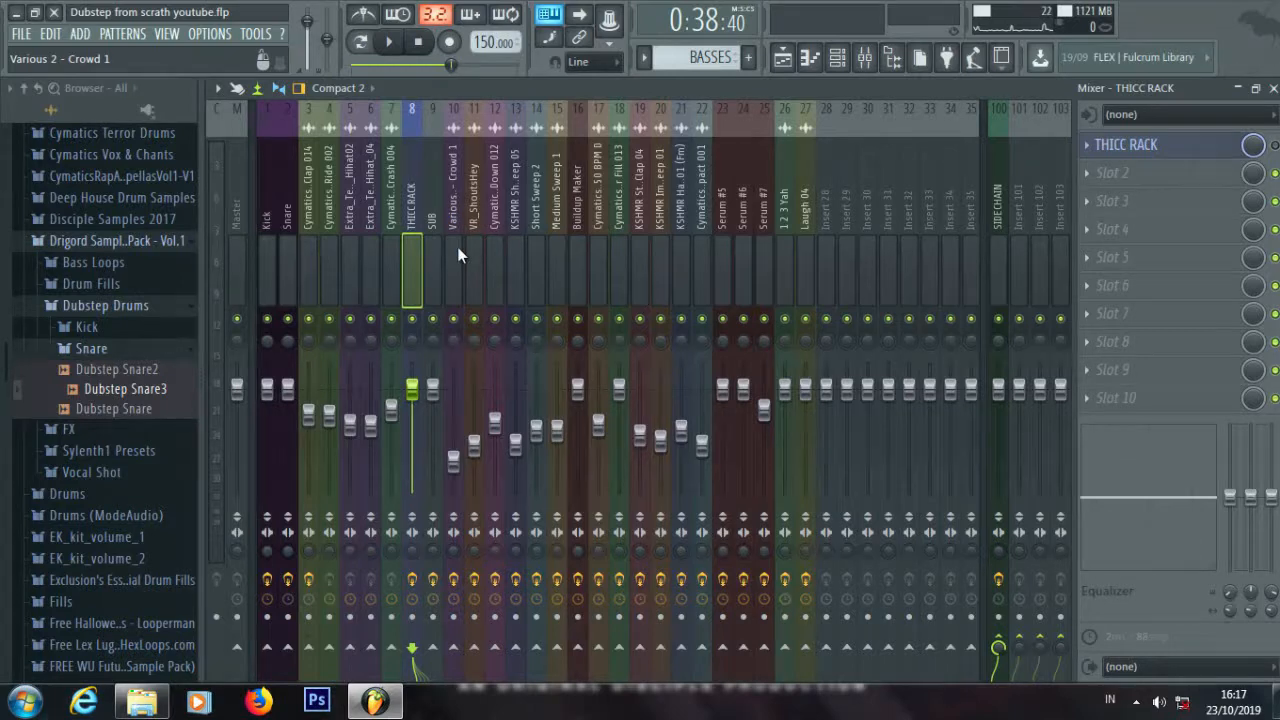
{"action": "key", "text": "space"}
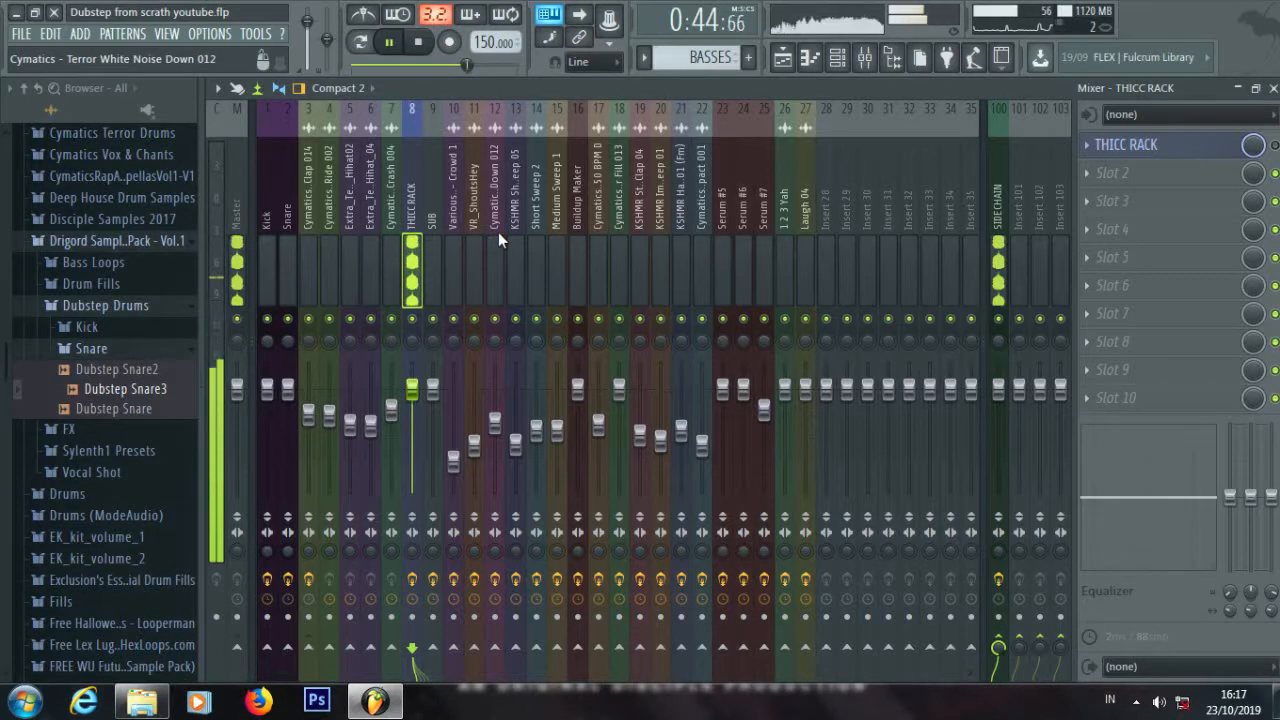
{"action": "key", "text": "space"}
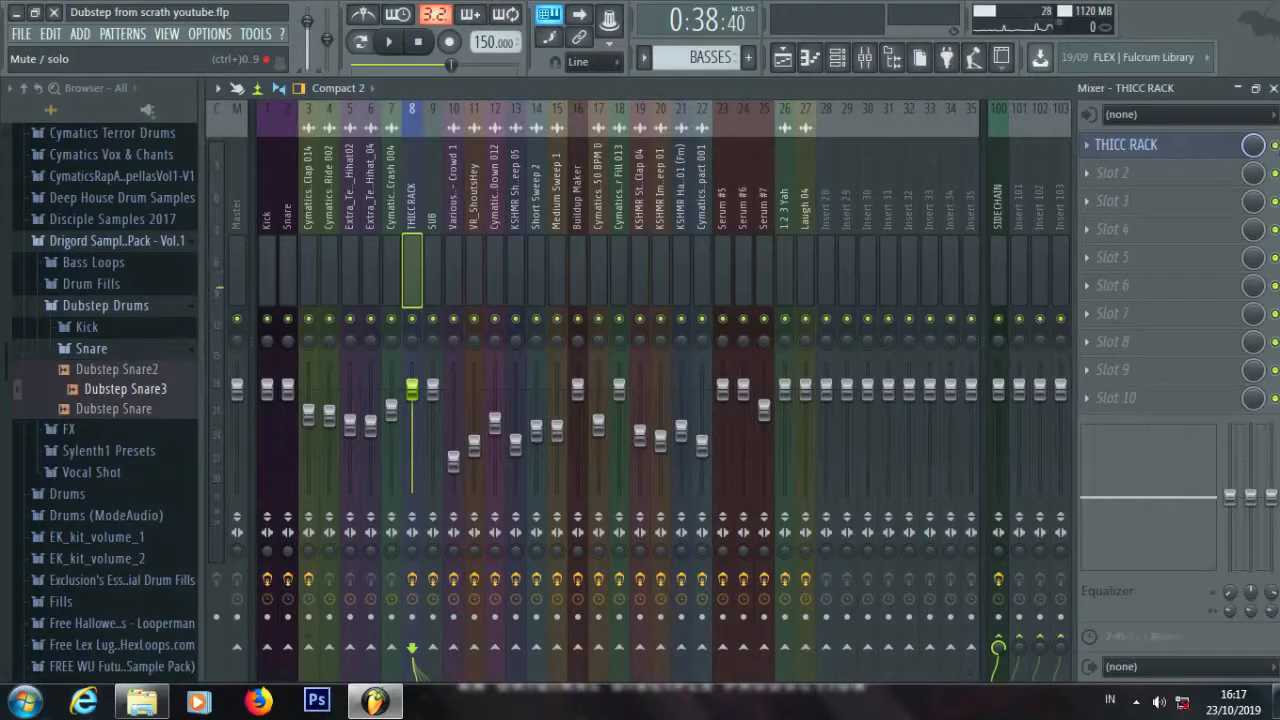
Play and stop the BASSES pattern with the mixer in view, and show the patch map of the THICC RACK effect
{"action": "key", "text": "space"}
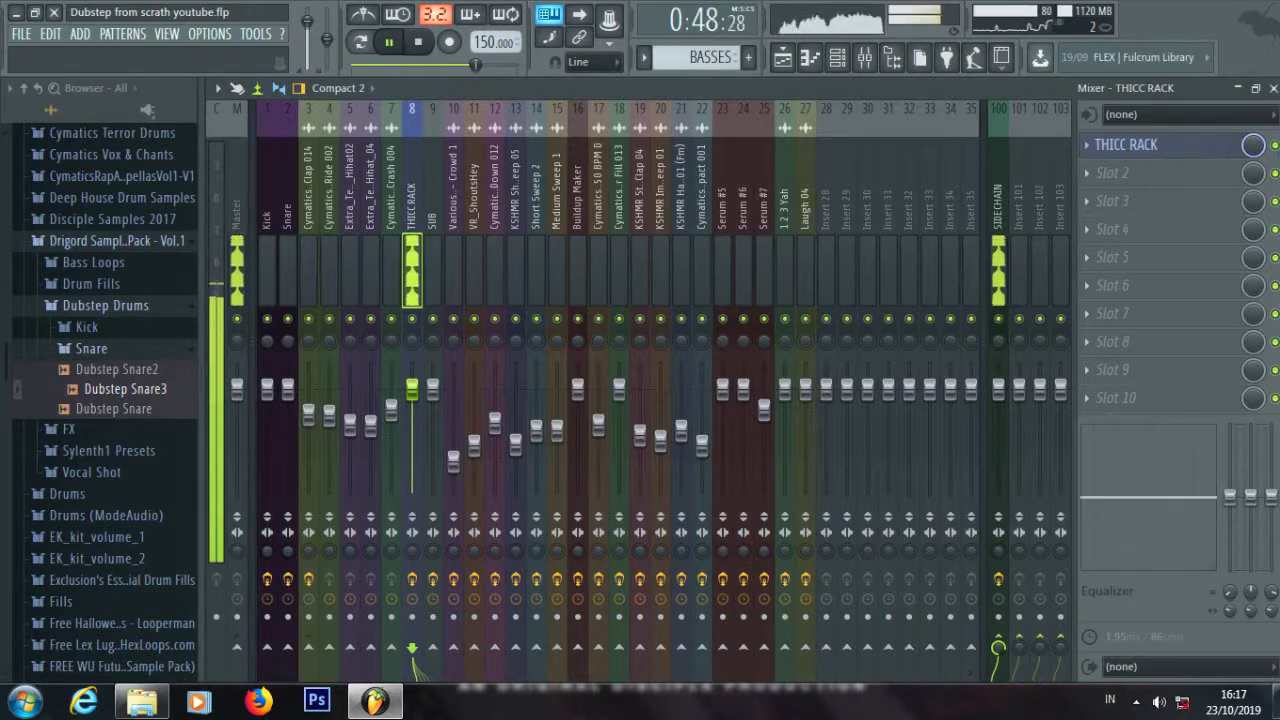
{"action": "key", "text": "space"}
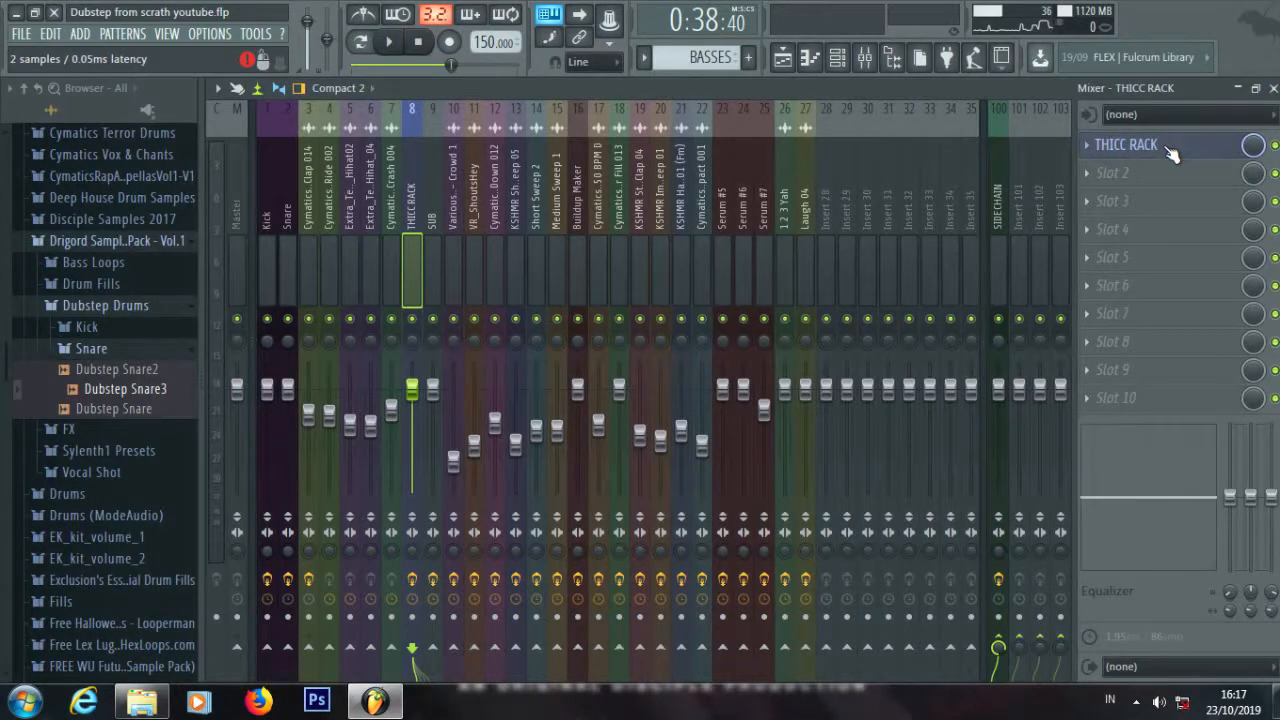
{"action": "left_click", "coordinate": [1126, 145]}
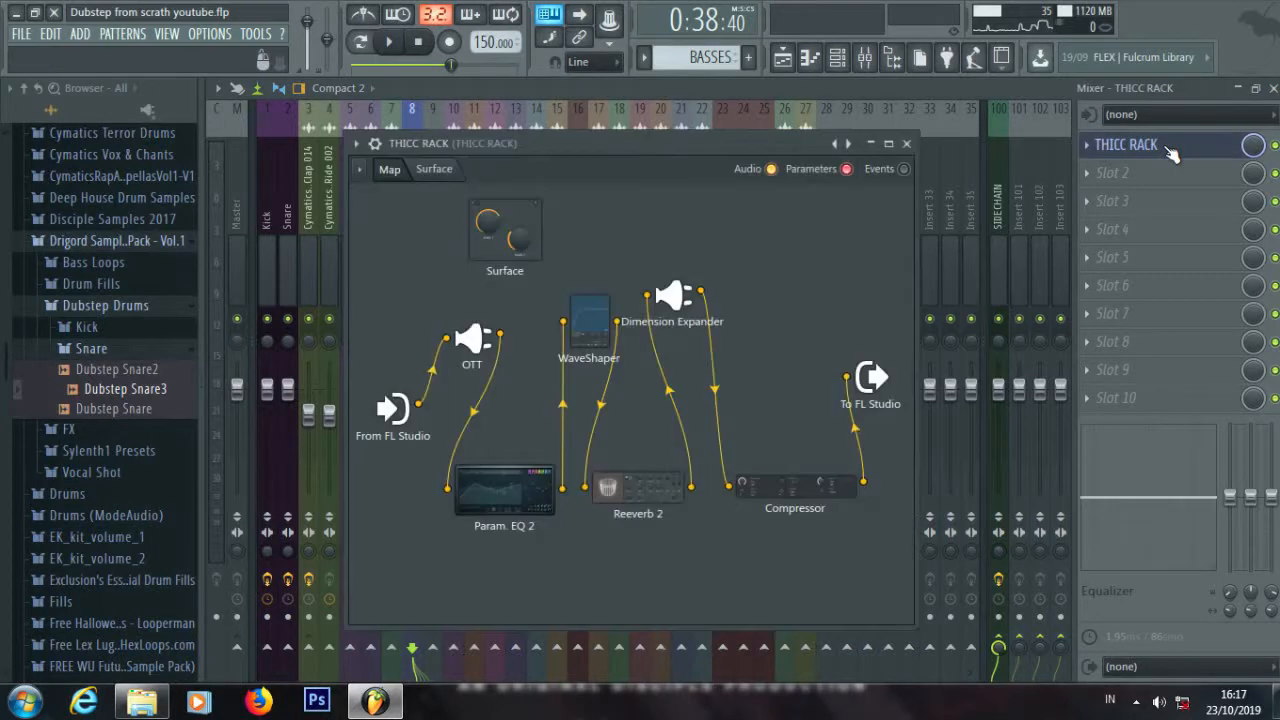
{"action": "left_click_drag", "start_coordinate": [625, 152], "coordinate": [679, 94]}
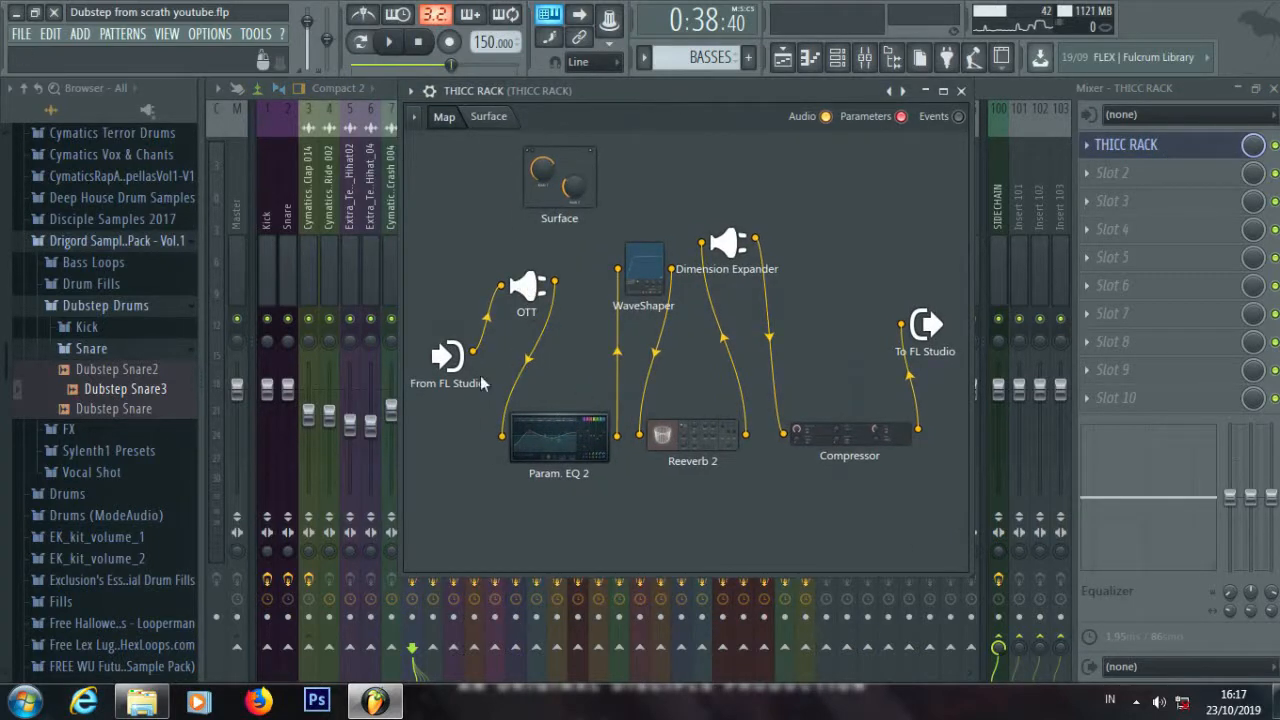
Examine the OTT depth and the Param. EQ 2 high-pass band inside the THICC RACK patch
{"action": "left_click", "coordinate": [527, 290]}
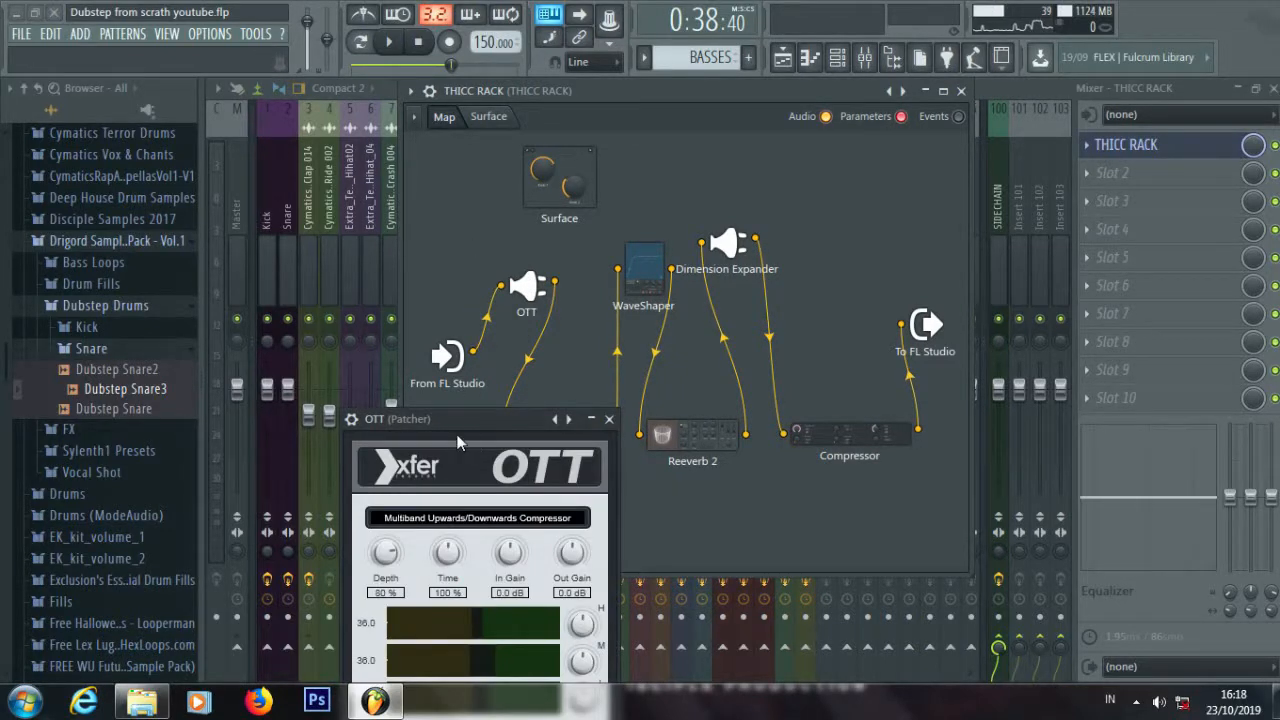
{"action": "left_click_drag", "start_coordinate": [475, 430], "coordinate": [703, 172]}
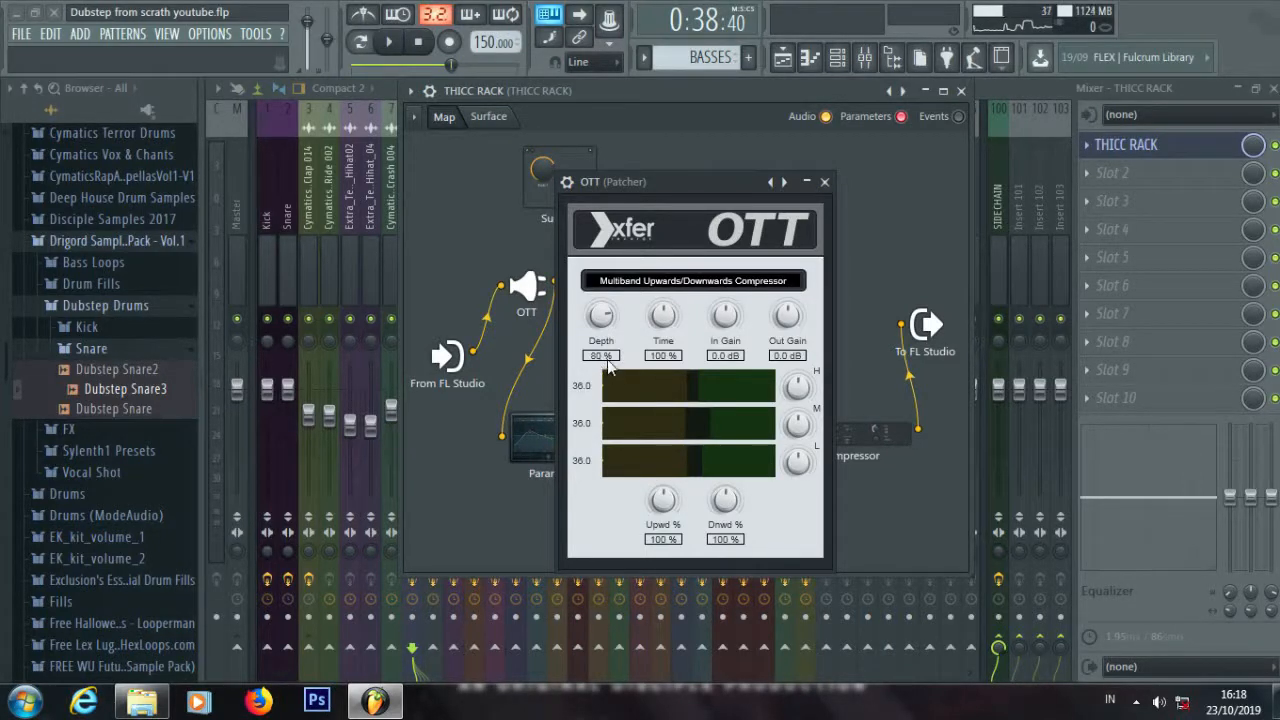
{"action": "left_click", "coordinate": [824, 183]}
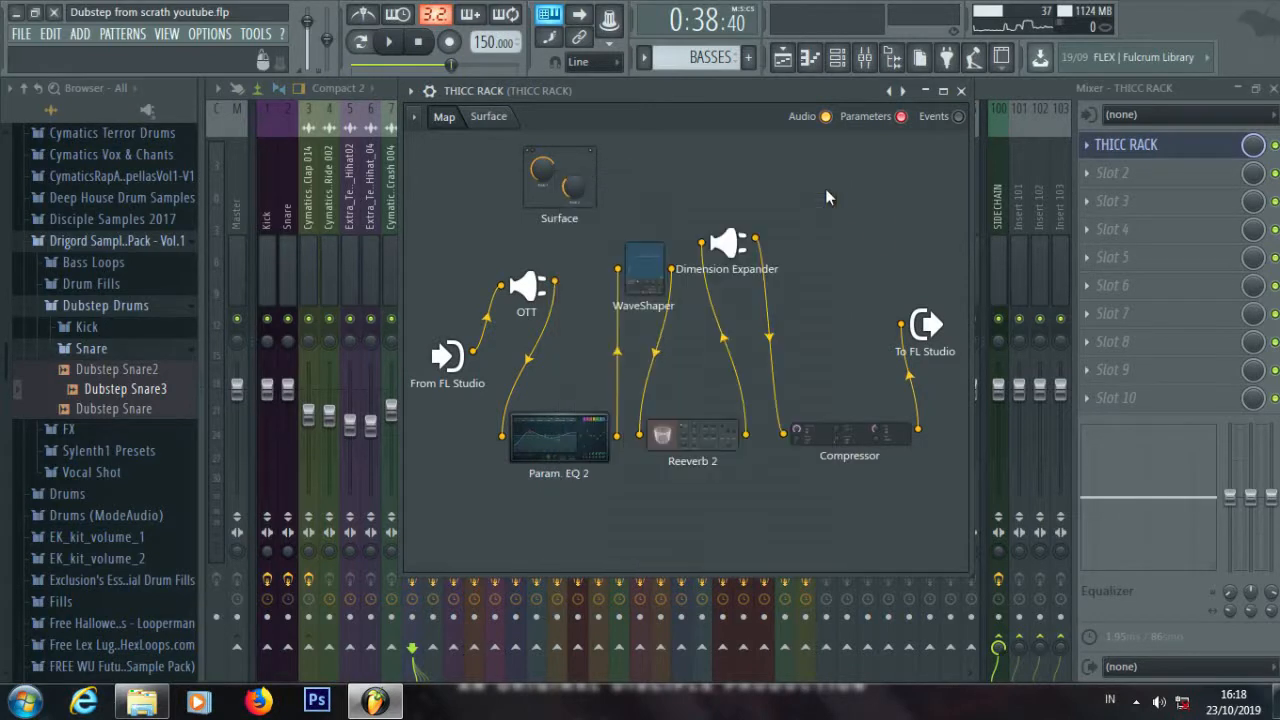
{"action": "double_click", "coordinate": [559, 448]}
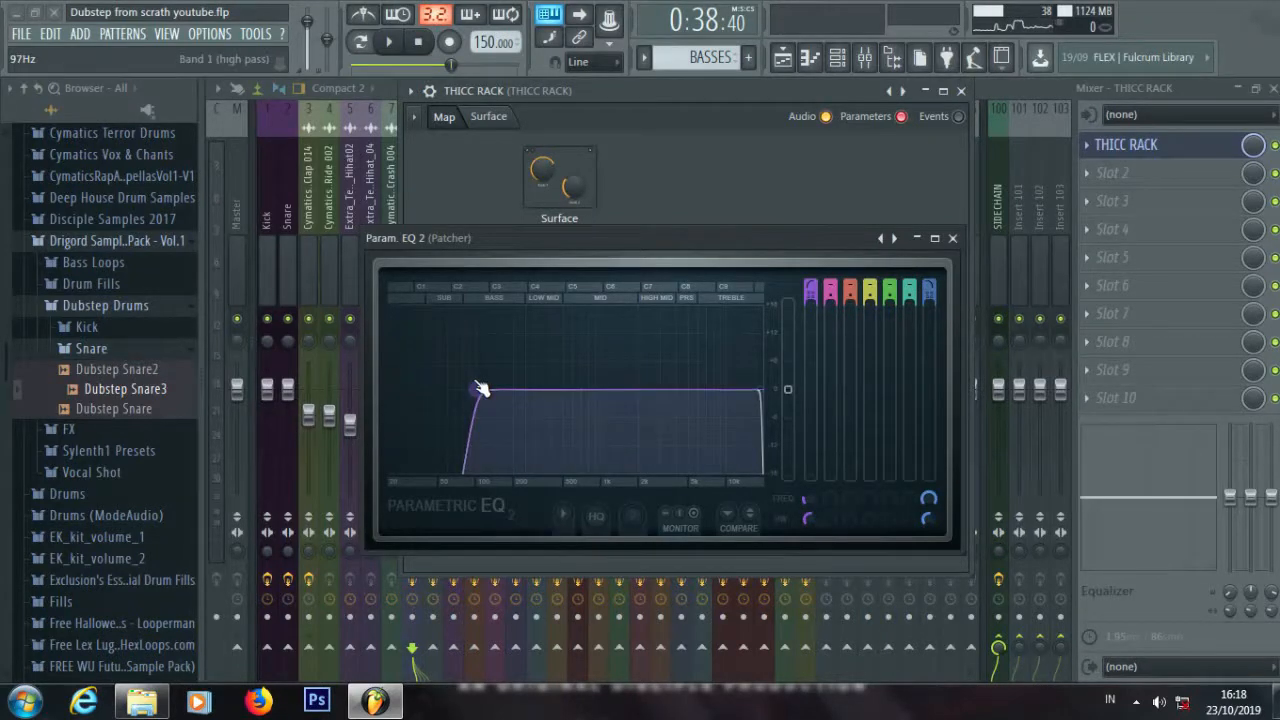
{"action": "left_click", "coordinate": [952, 238]}
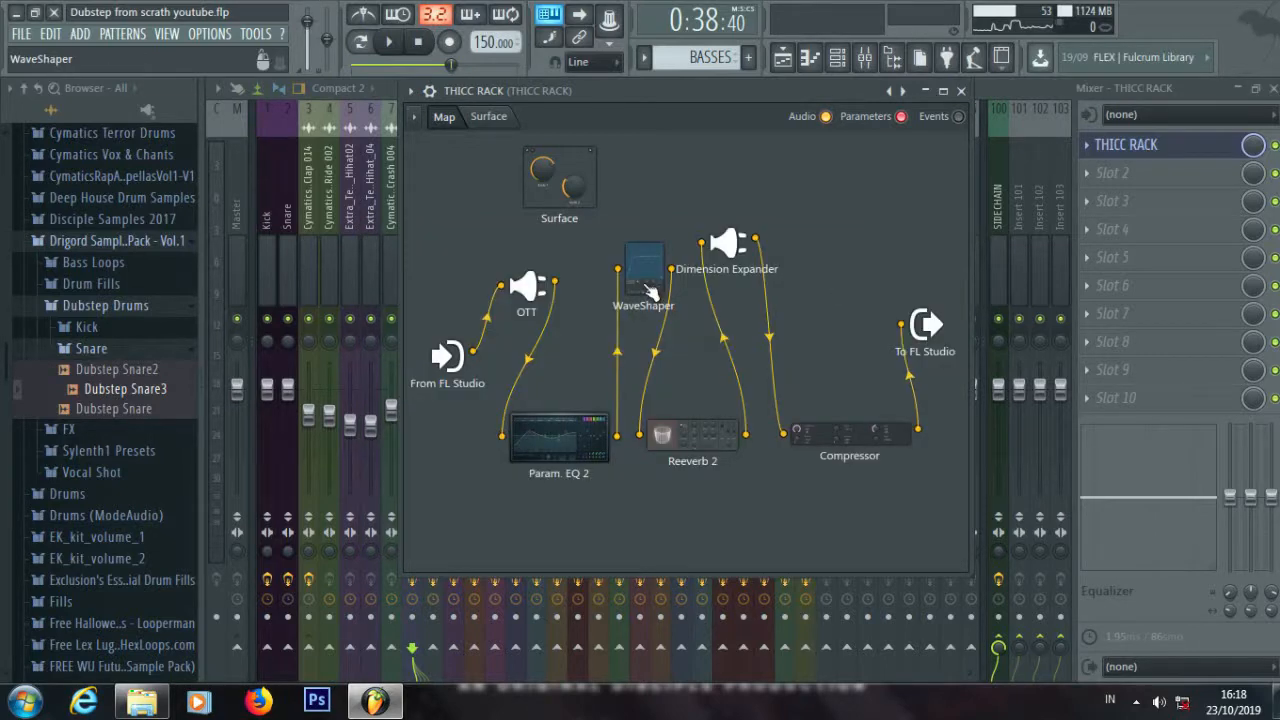
Examine the WaveShaper's curve and its list of presets in the THICC RACK patch, and close it
{"action": "left_click", "coordinate": [645, 285]}
{"action": "left_click_drag", "start_coordinate": [436, 414], "coordinate": [637, 230]}
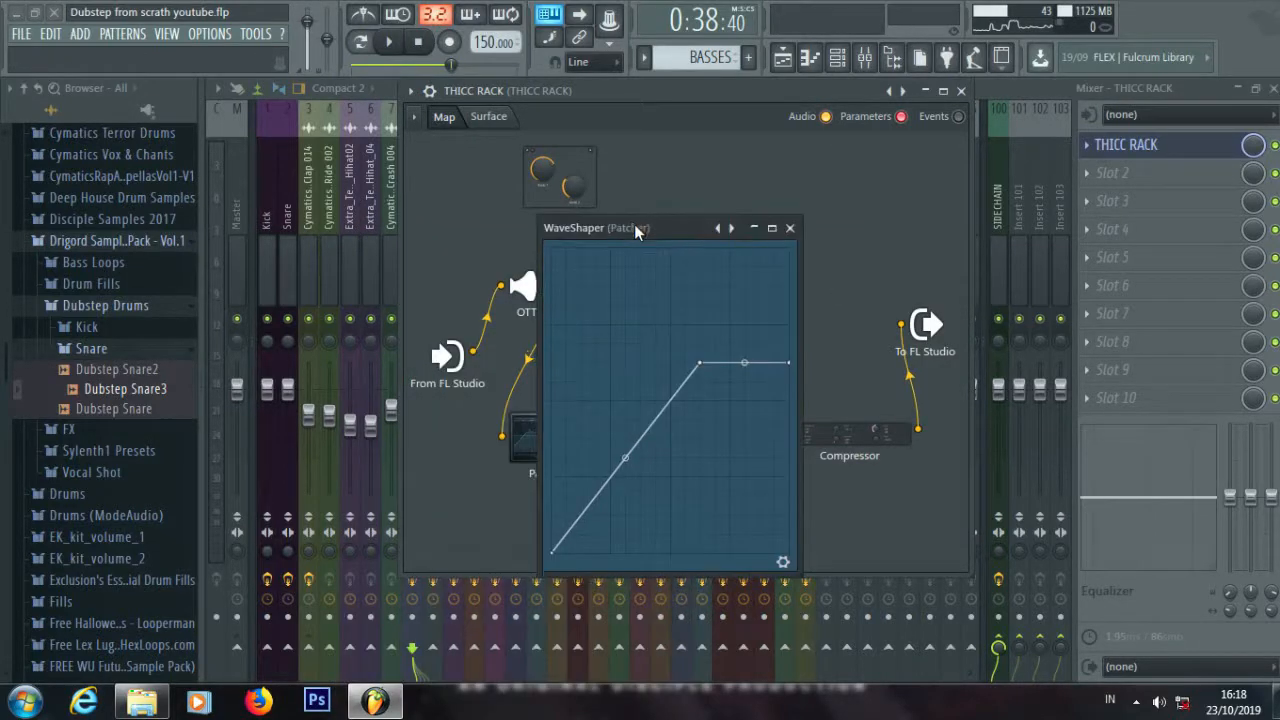
{"action": "right_click", "coordinate": [729, 228]}
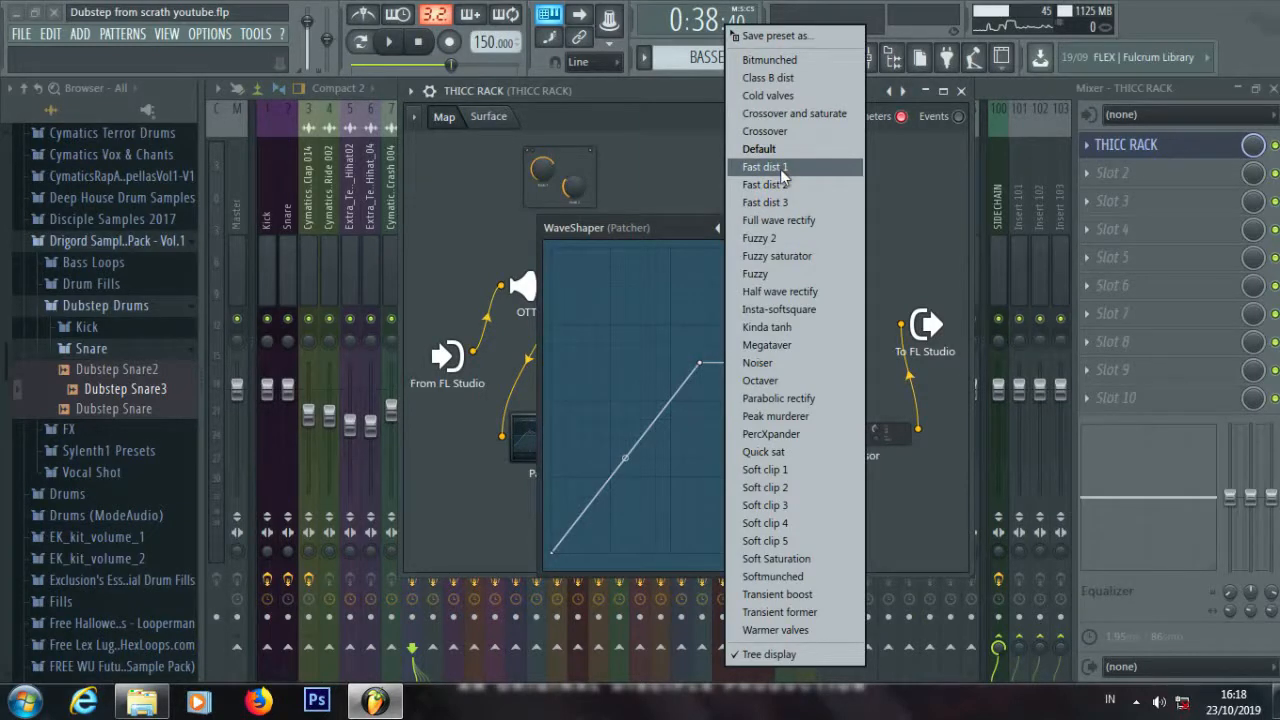
{"action": "left_click", "coordinate": [646, 235]}
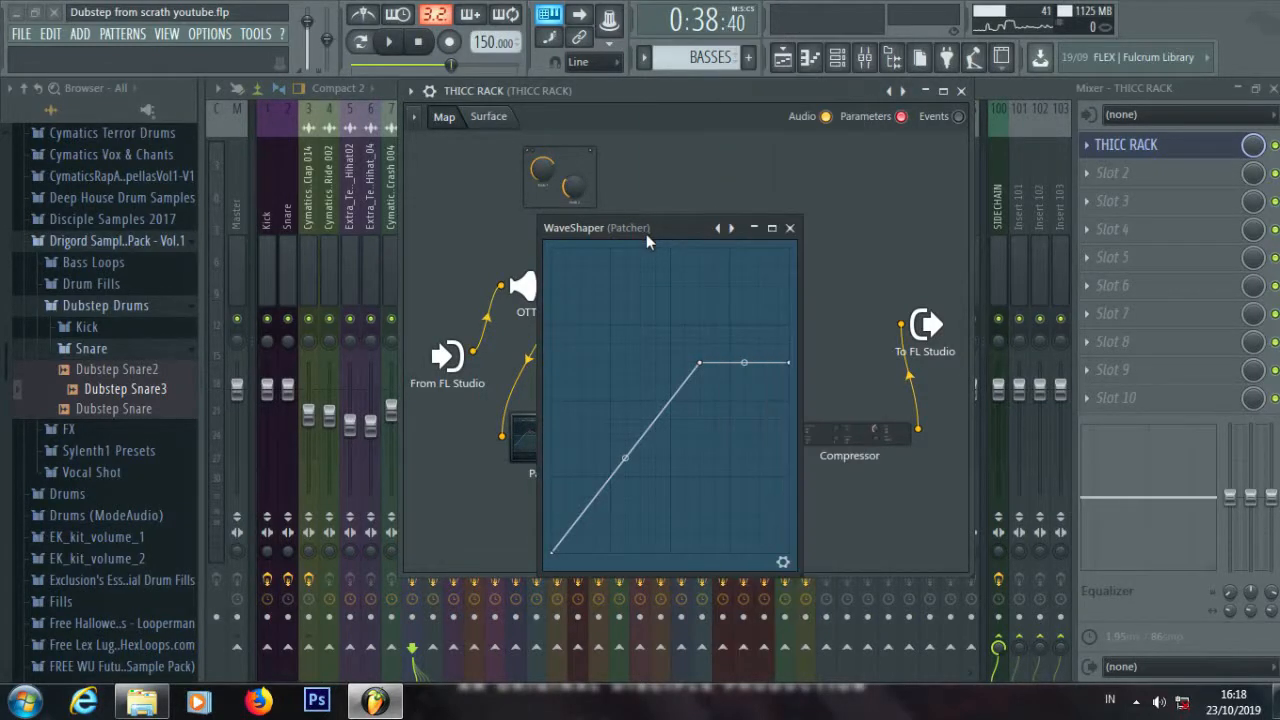
{"action": "left_click", "coordinate": [791, 229]}
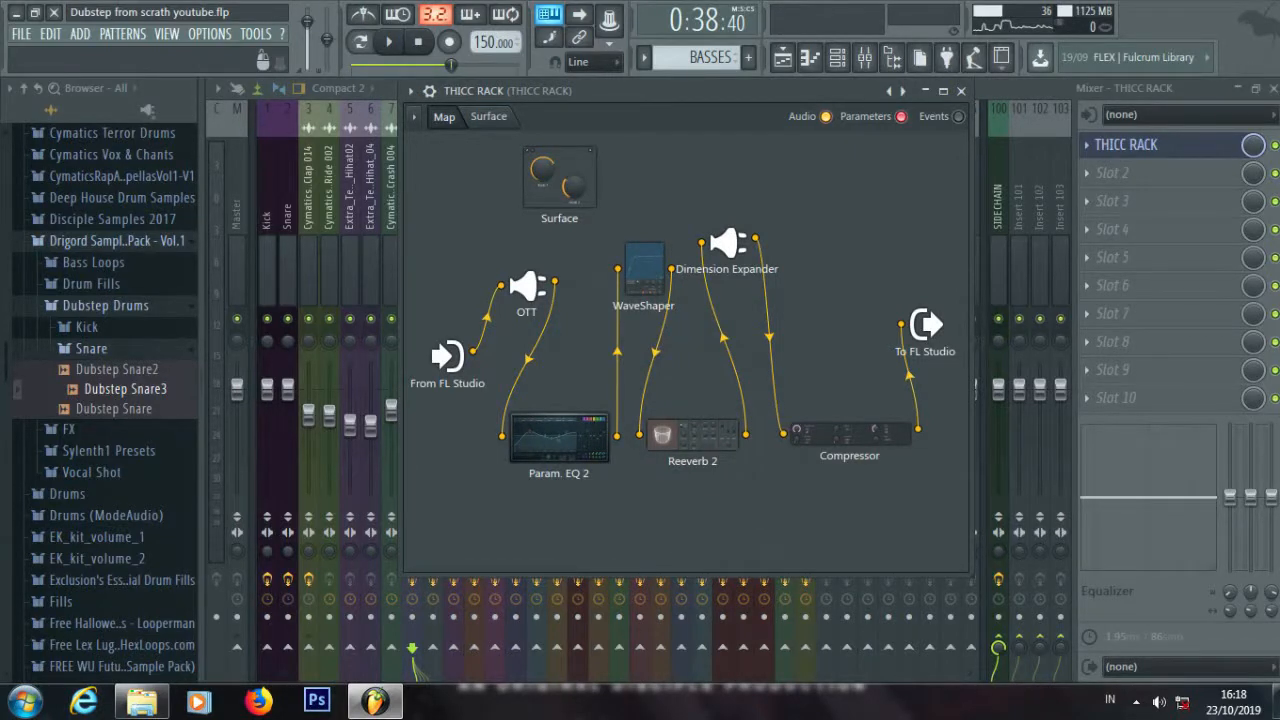
Examine Reeverb 2's low cut, decay time, room size and wet level in the rack, and close it
{"action": "left_click", "coordinate": [697, 449]}
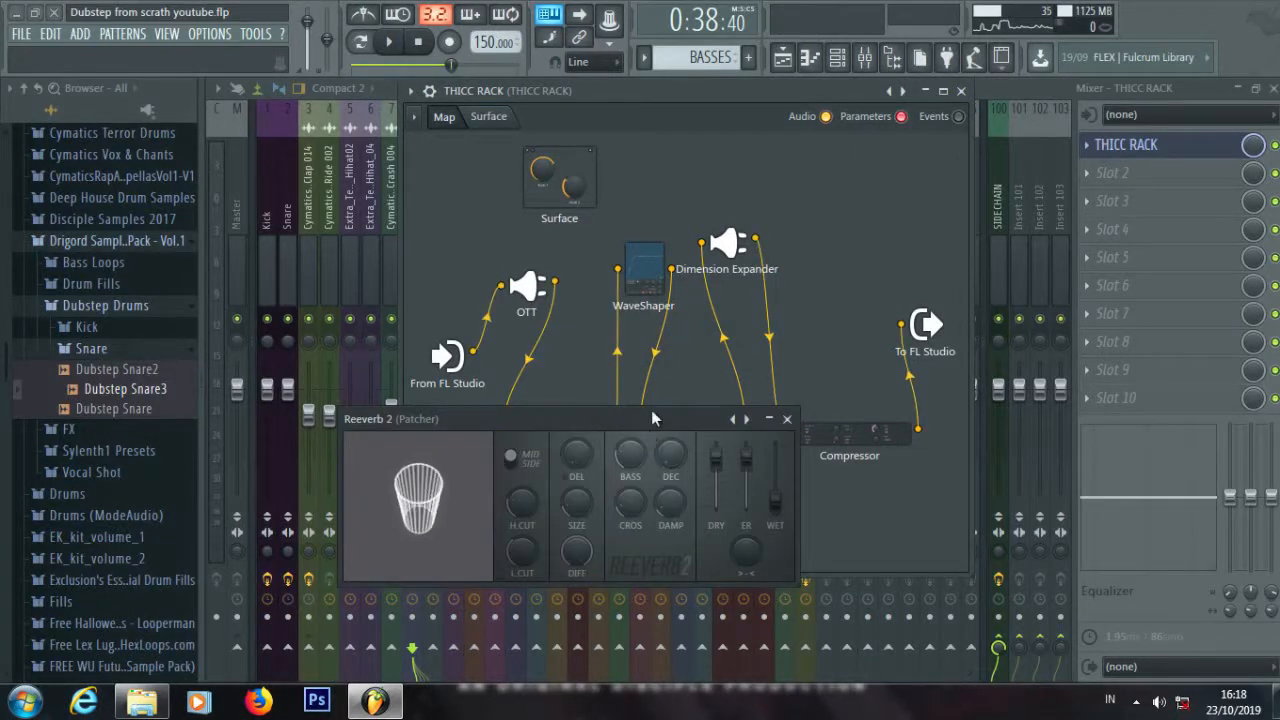
{"action": "left_click_drag", "start_coordinate": [612, 333], "coordinate": [728, 272]}
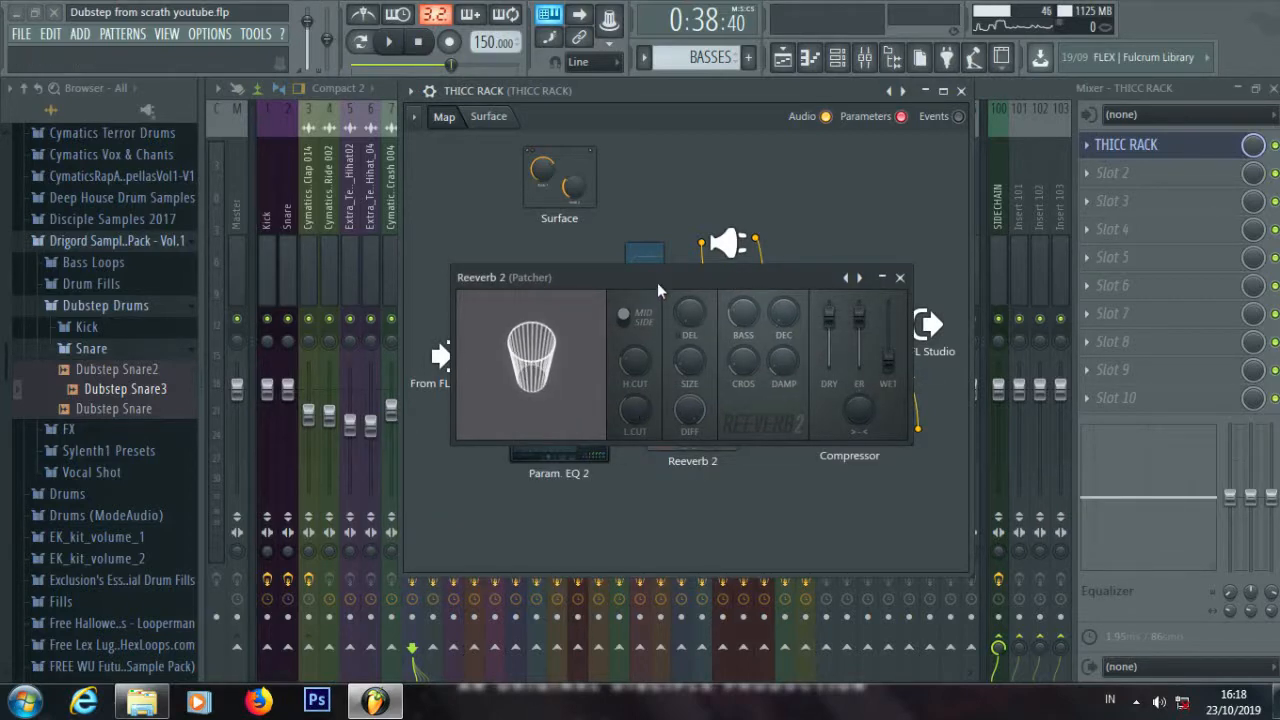
{"action": "left_click_drag", "start_coordinate": [657, 282], "coordinate": [650, 261]}
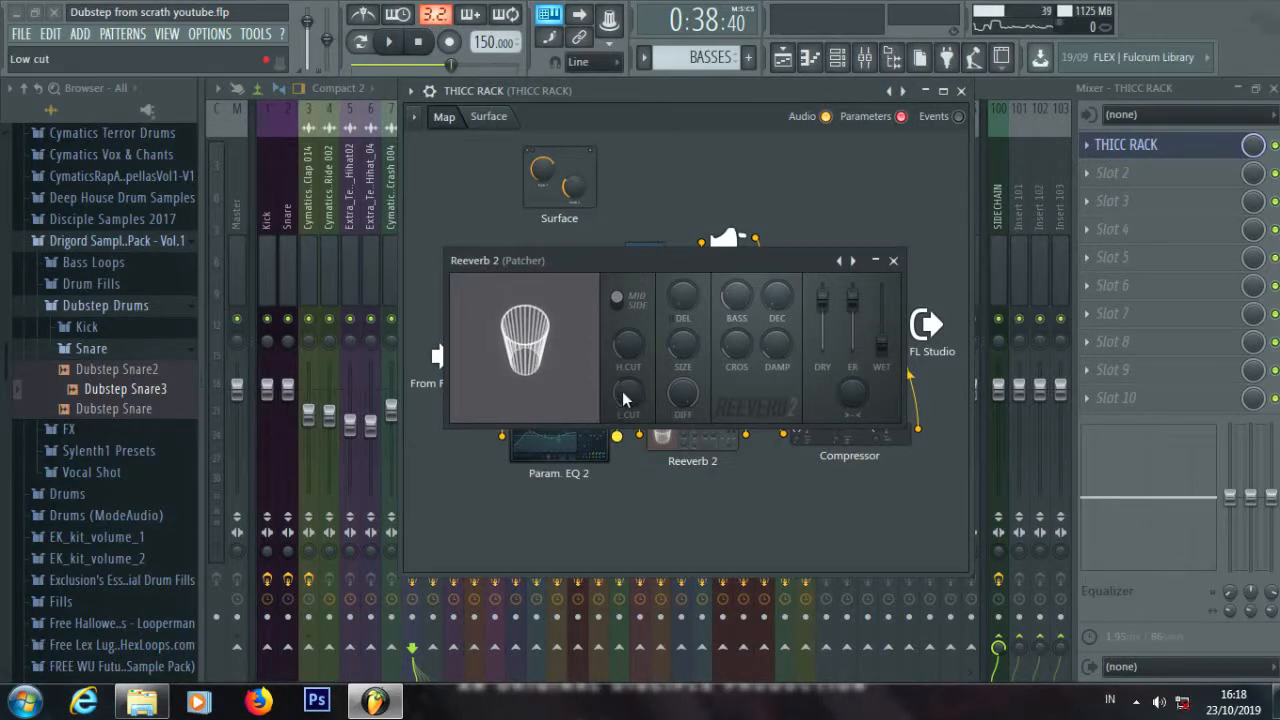
{"action": "left_click_drag", "start_coordinate": [622, 391], "coordinate": [622, 368]}
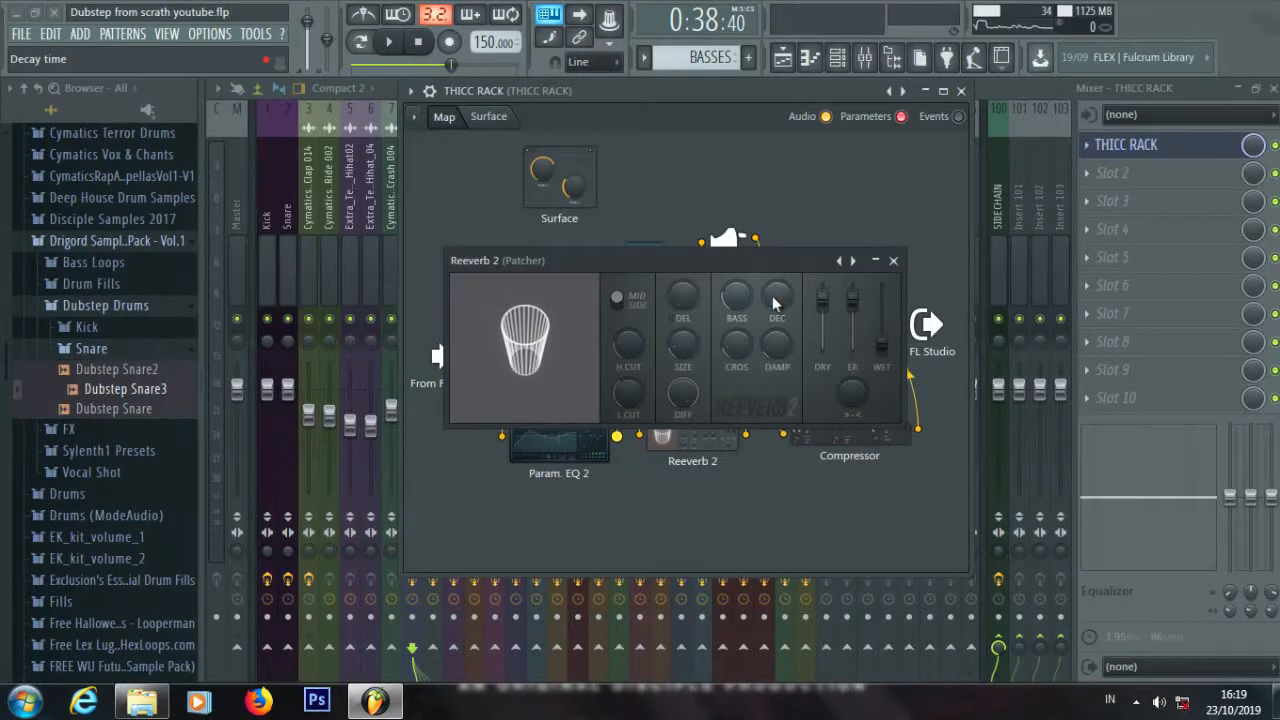
{"action": "left_click_drag", "start_coordinate": [772, 290], "coordinate": [776, 302]}
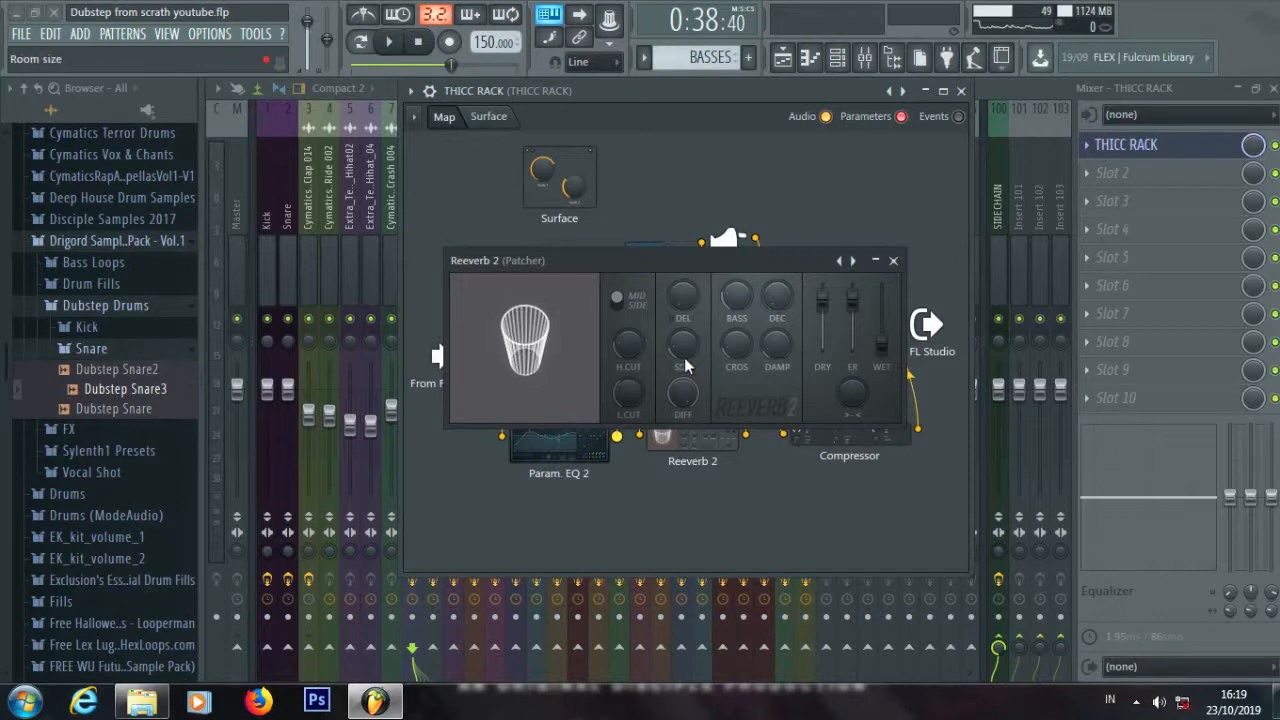
{"action": "left_click_drag", "start_coordinate": [684, 341], "coordinate": [684, 341]}
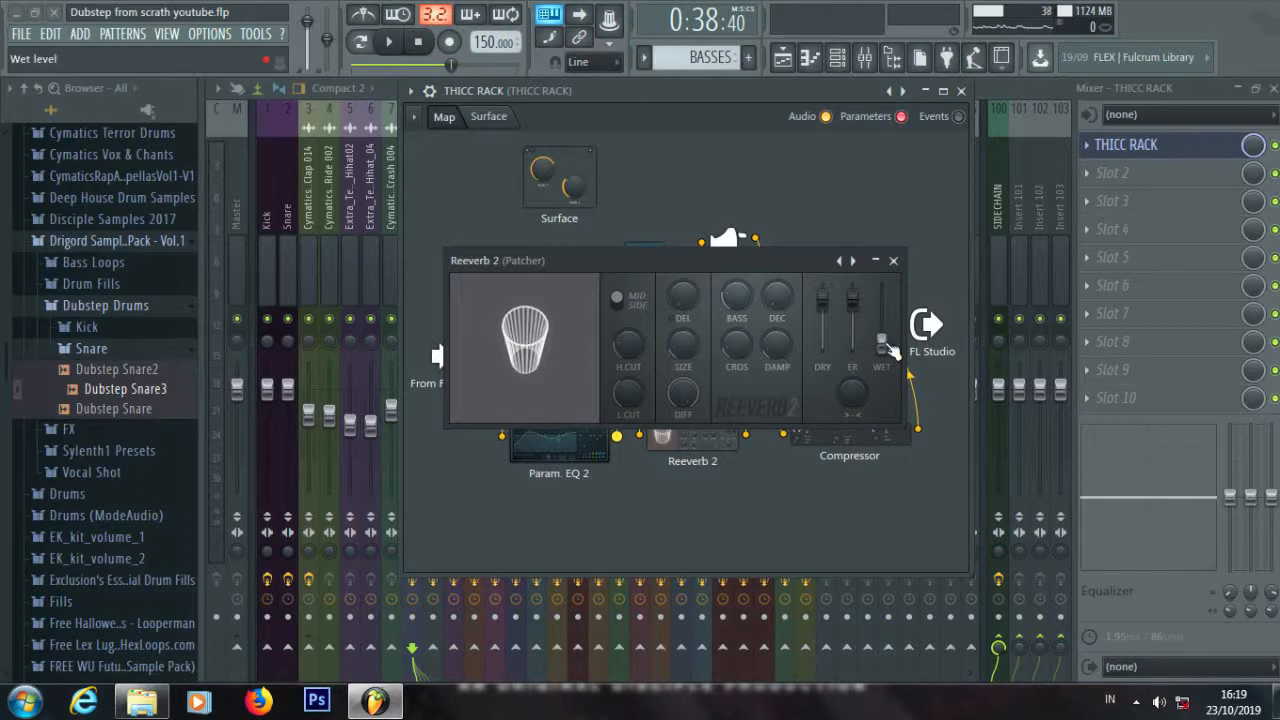
{"action": "left_click_drag", "start_coordinate": [888, 349], "coordinate": [891, 323]}
{"action": "left_click", "coordinate": [893, 260]}
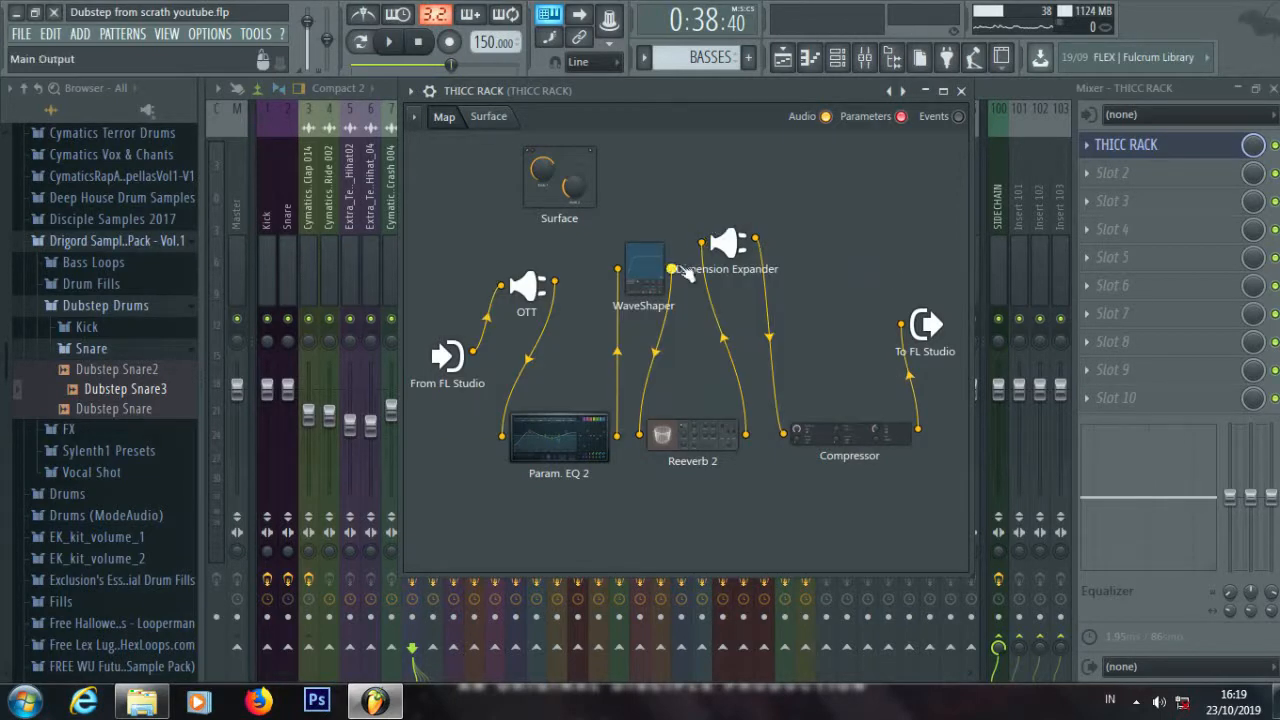
Examine the Dimension Expander's size and the Compressor's threshold, ratio and gain at the end of the effect chain
{"action": "left_click", "coordinate": [728, 245]}
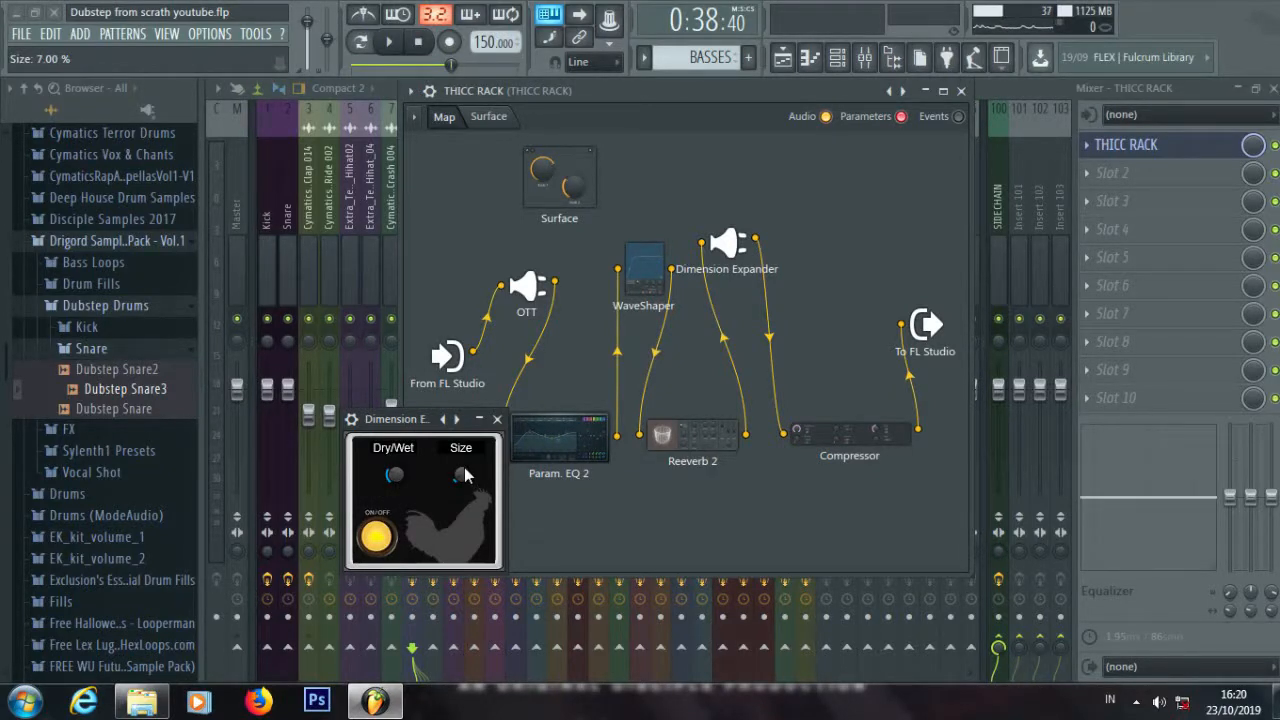
{"action": "left_click", "coordinate": [497, 419]}
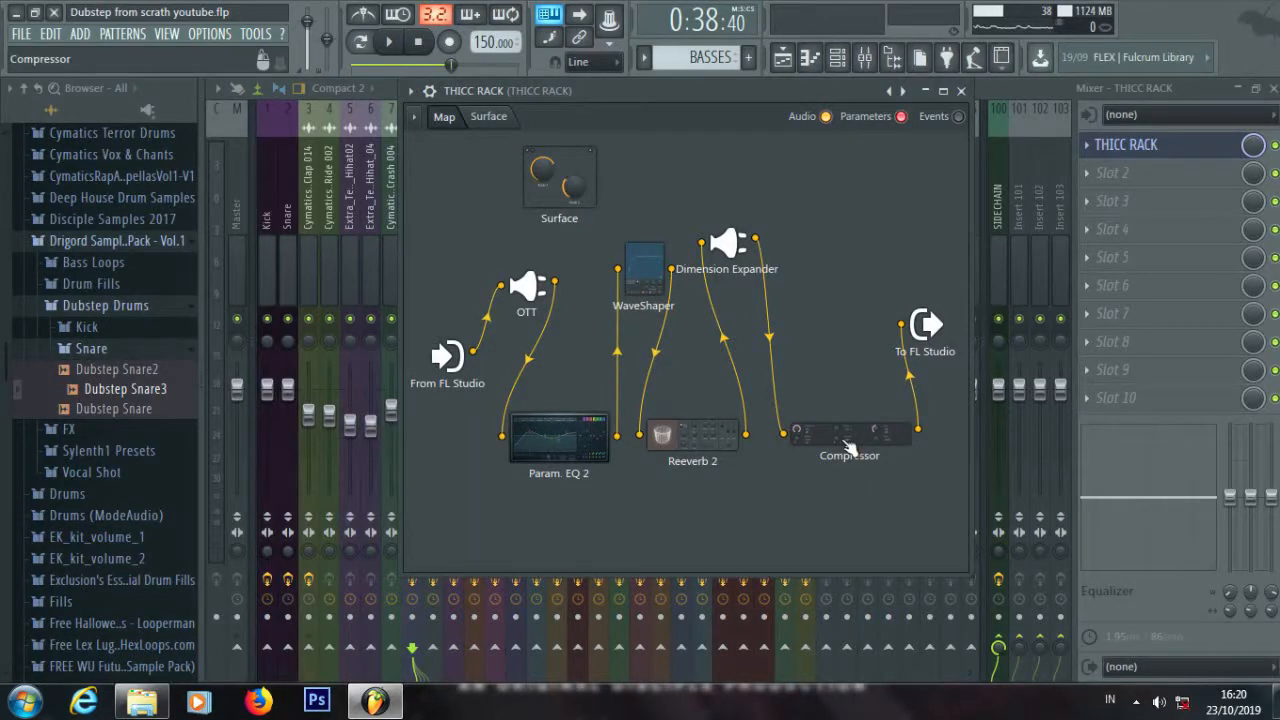
{"action": "left_click", "coordinate": [860, 435]}
{"action": "left_click_drag", "start_coordinate": [658, 391], "coordinate": [712, 292]}
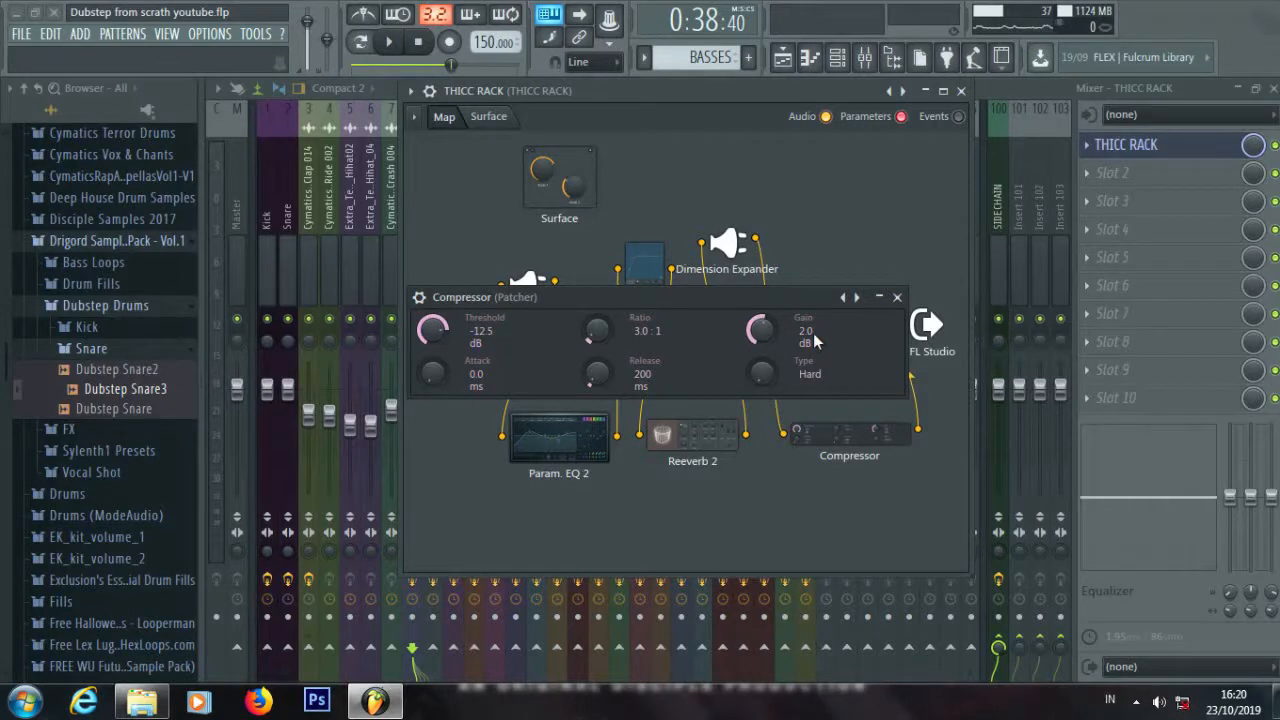
{"action": "left_click", "coordinate": [898, 298]}
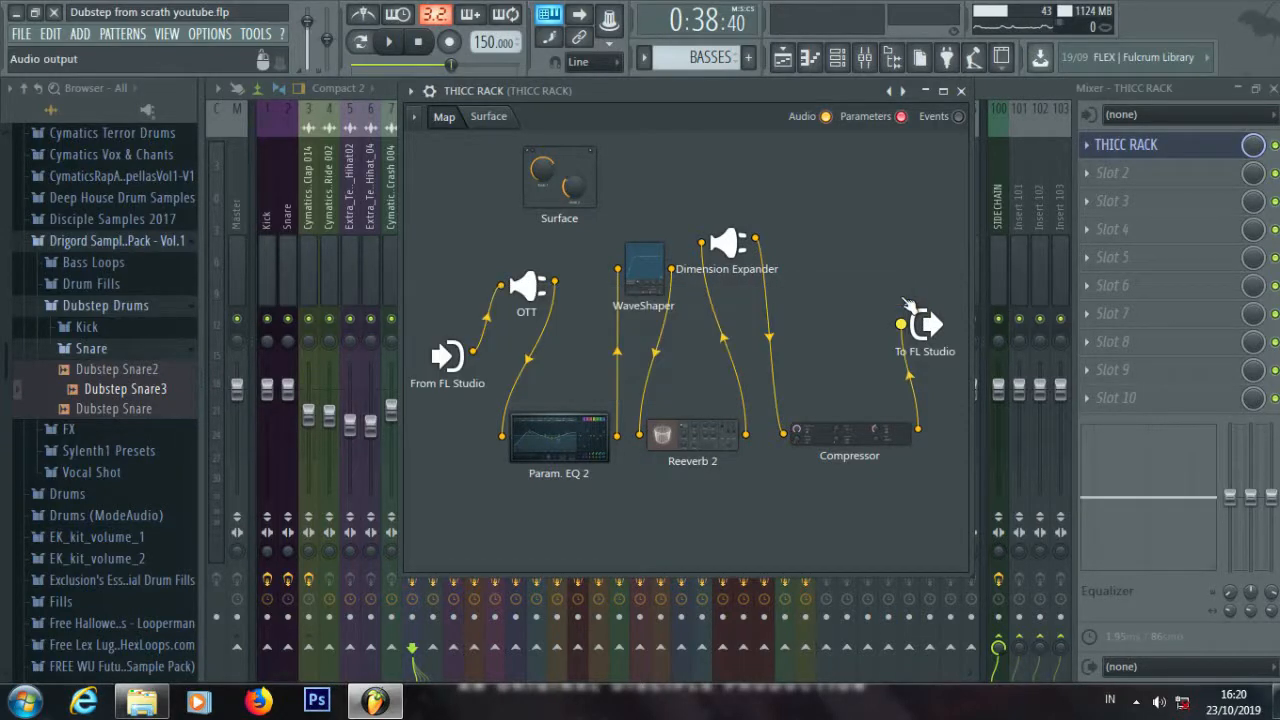
Close the THICC RACK patch window, bring it up briefly once more from the mixer and close it again
{"action": "left_click", "coordinate": [964, 92]}
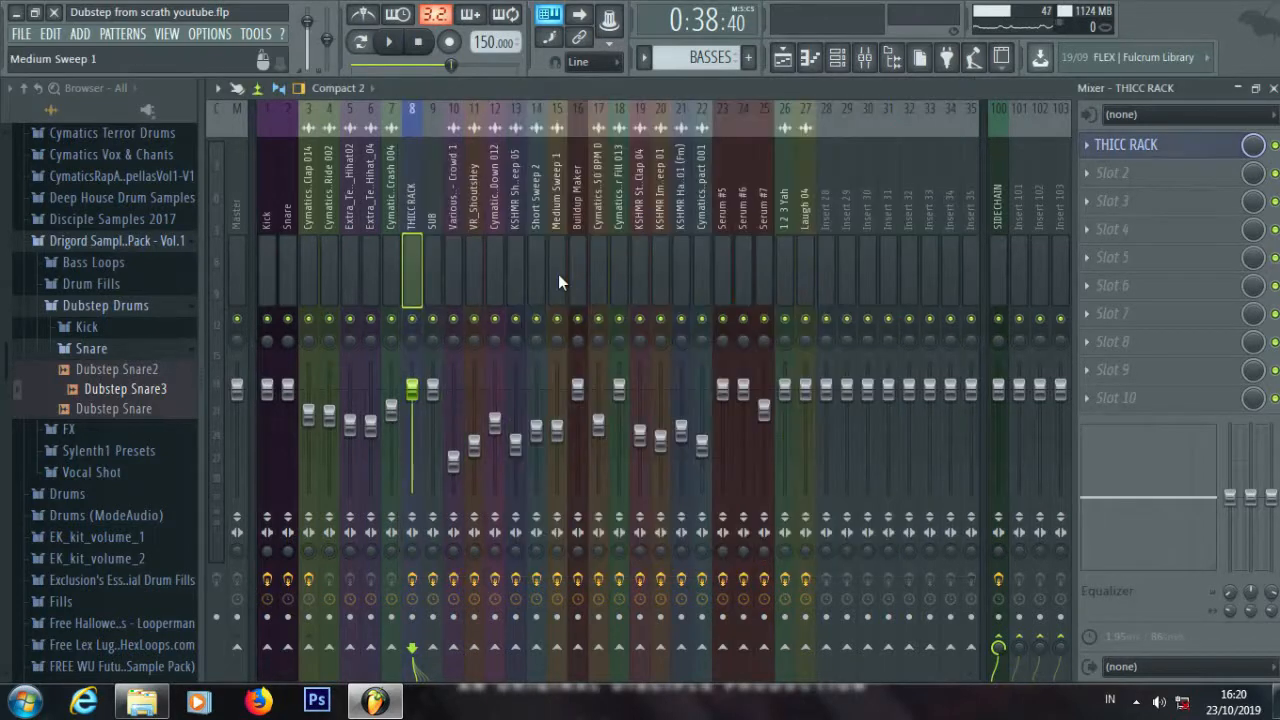
{"action": "left_click", "coordinate": [1088, 147]}
{"action": "left_click", "coordinate": [1106, 147]}
{"action": "left_click", "coordinate": [963, 93]}
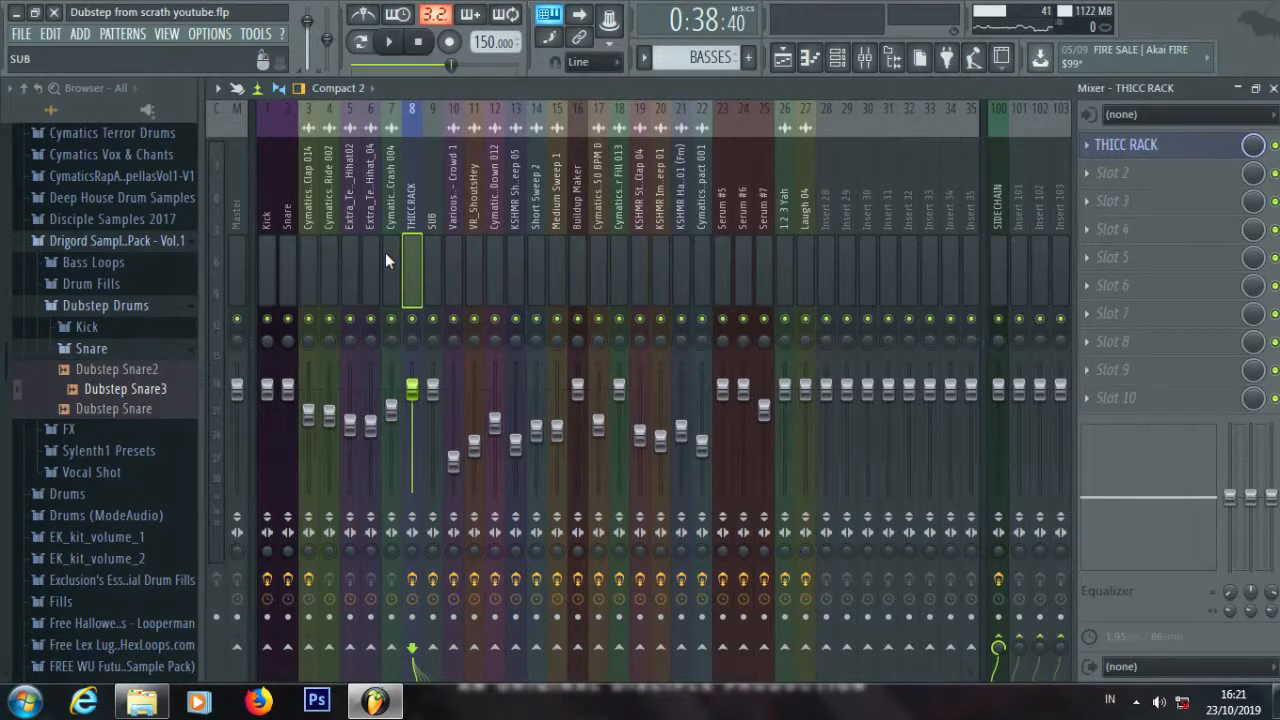
Switch between the channel rack, playlist and mixer, ending with the mixer closed and the playlist in view
{"action": "left_click", "coordinate": [1273, 88]}
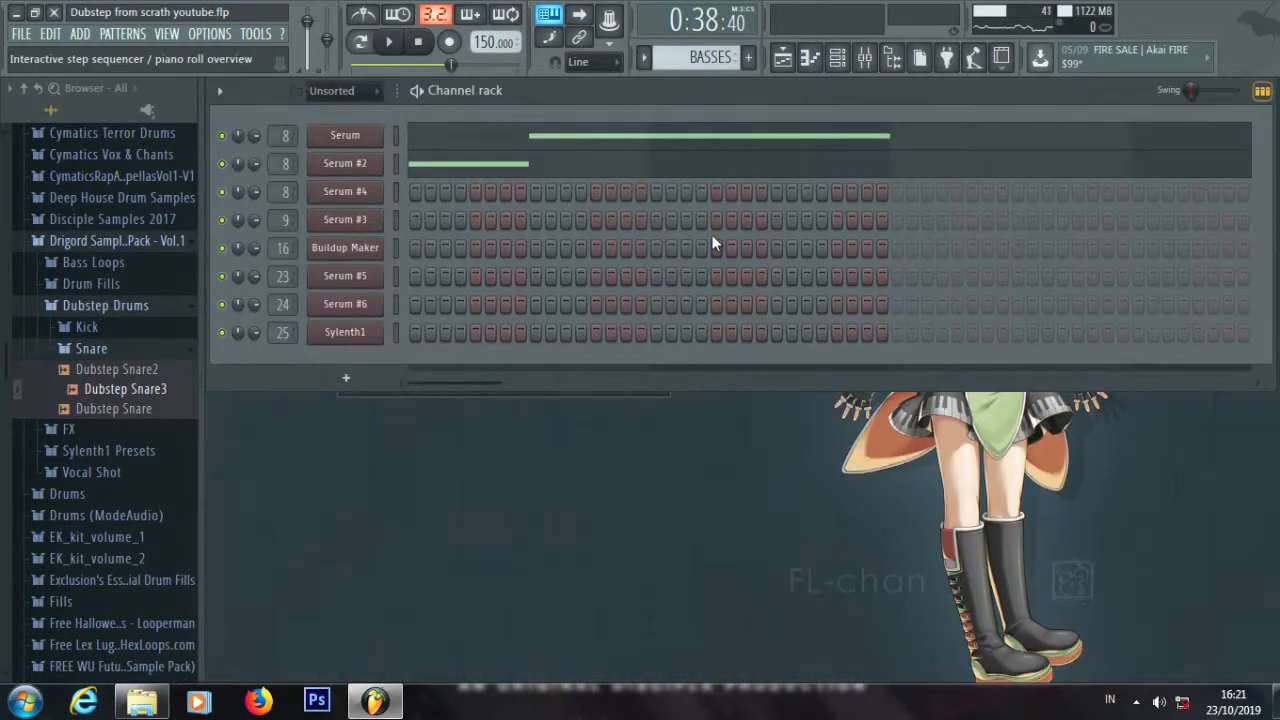
{"action": "left_click", "coordinate": [786, 60]}
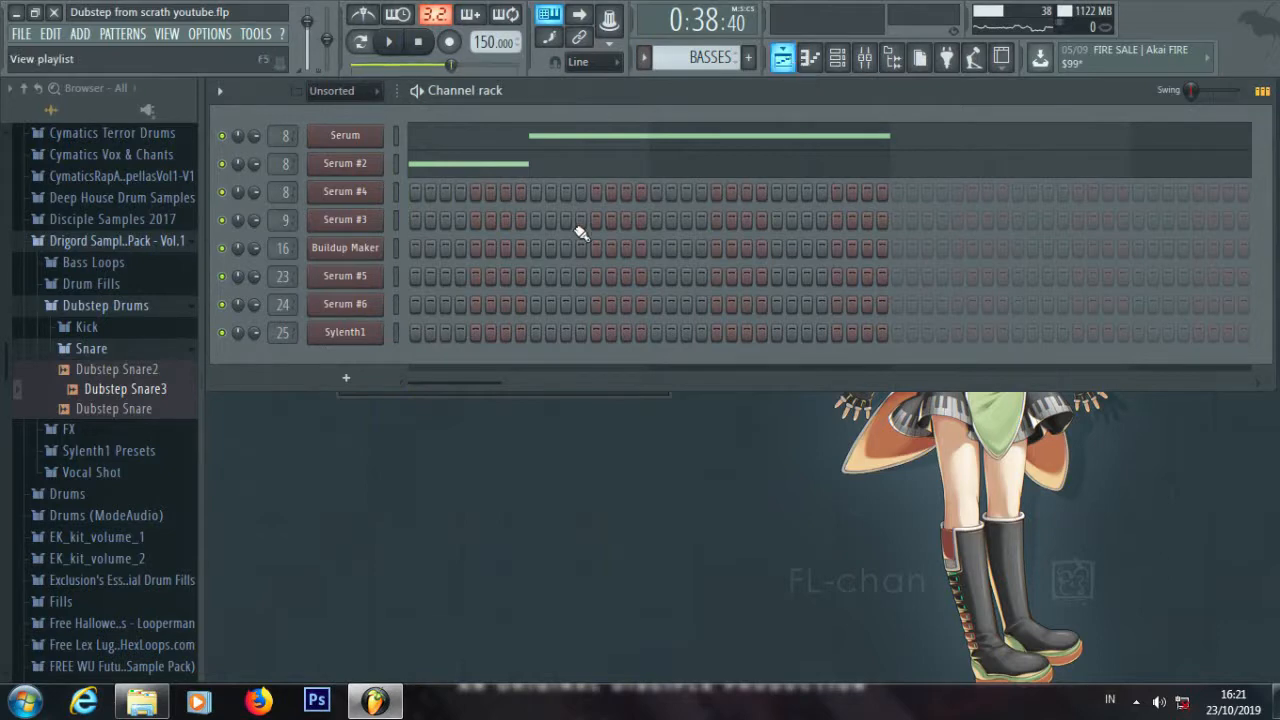
{"action": "left_click", "coordinate": [866, 58]}
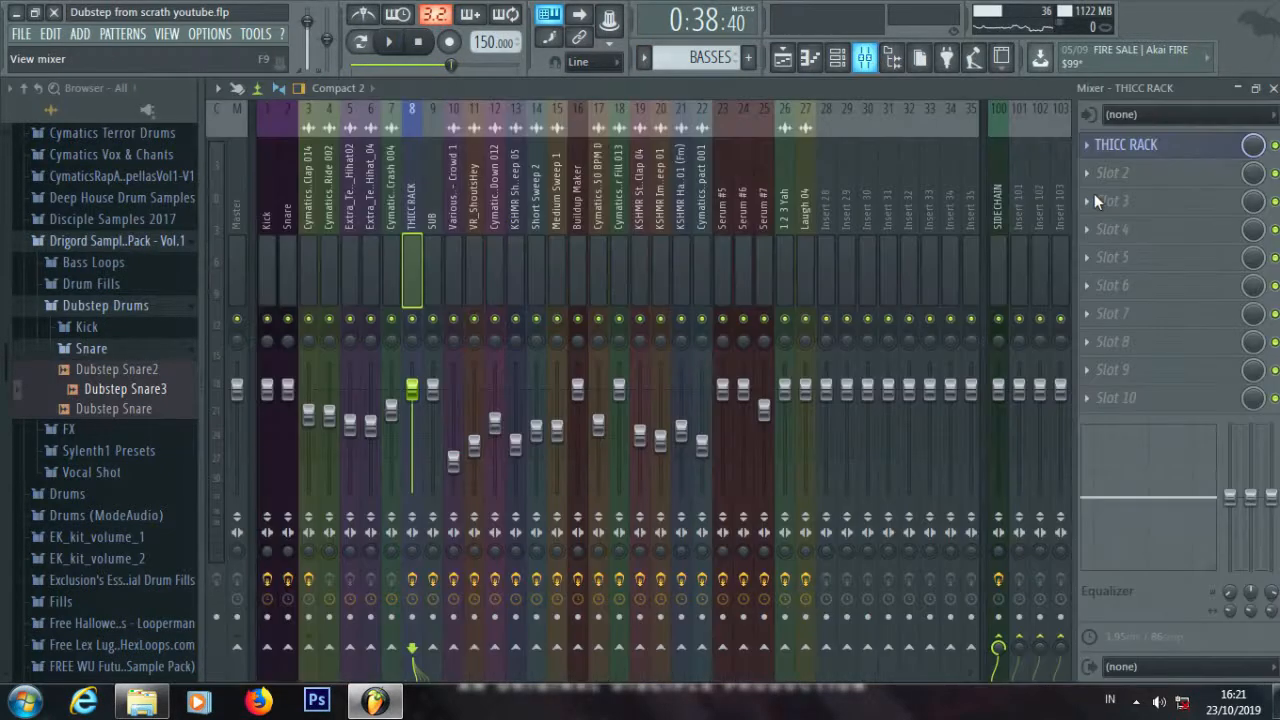
{"action": "left_click", "coordinate": [1273, 88]}
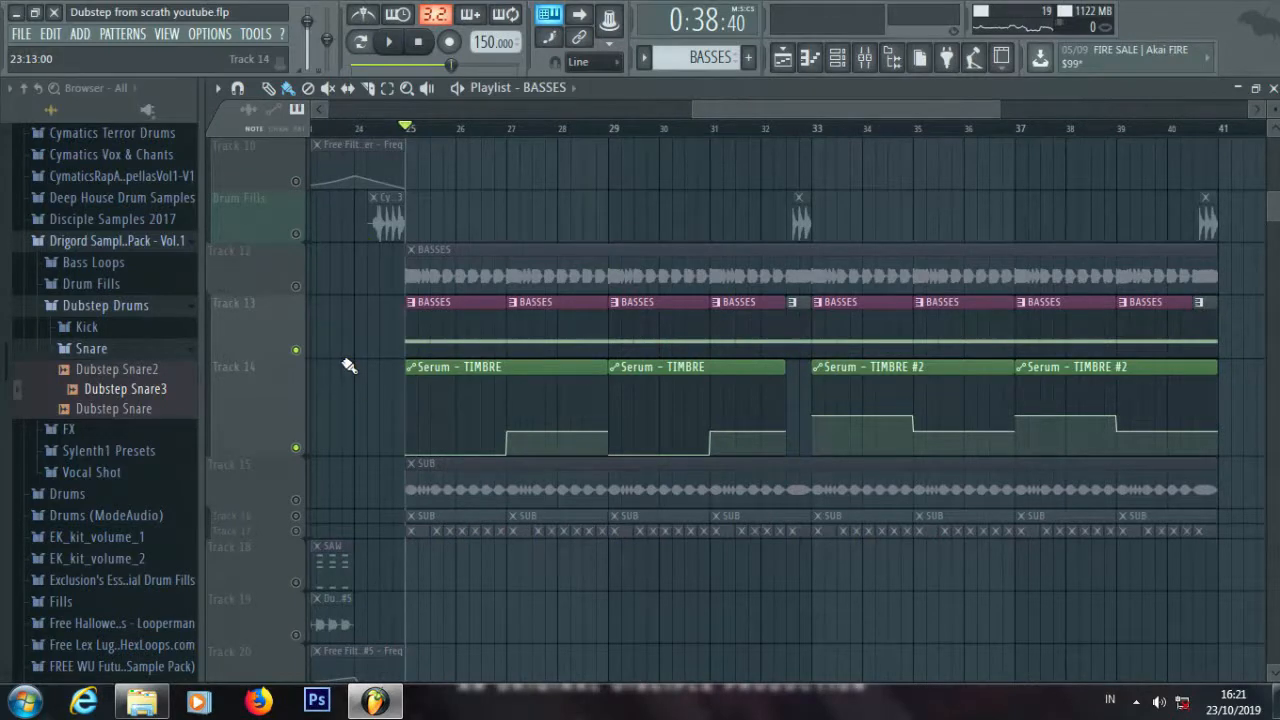
Play the soloed BASSES section from bar 25, check the THICC RACK track in the mixer and stop playback
{"action": "key", "text": "space"}
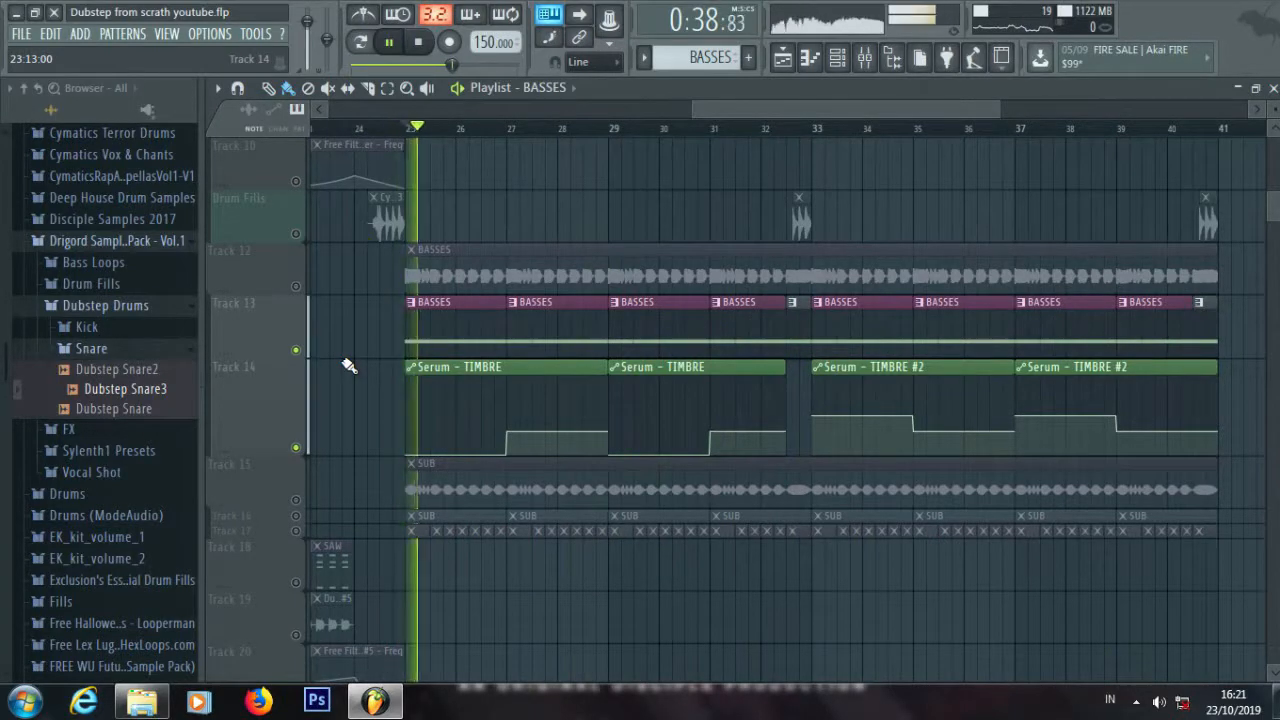
{"action": "left_click", "coordinate": [863, 60]}
{"action": "key", "text": "space"}
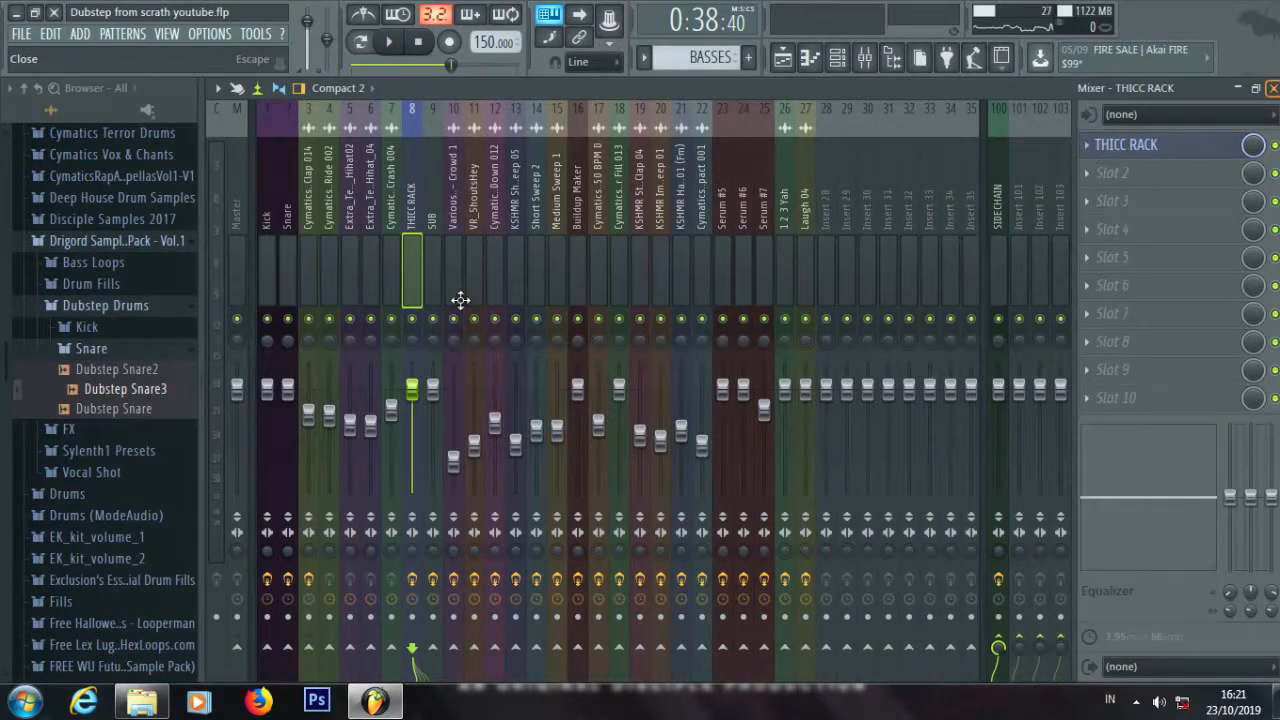
{"action": "key", "text": "F9"}
{"action": "key", "text": "space"}
{"action": "key", "text": "space"}
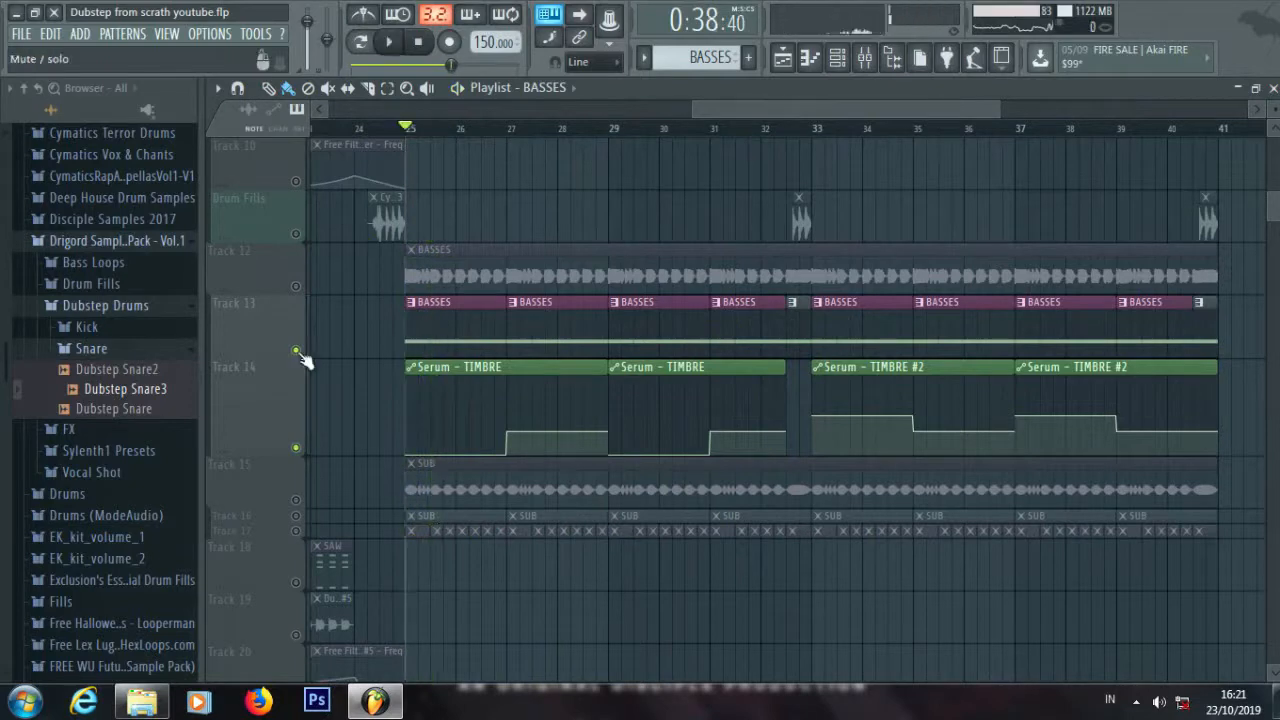
Enable the muted playlist tracks for a short playback, solo Track 13 with the BASSES clips and stop playback
{"action": "left_click", "coordinate": [296, 351]}
{"action": "left_click", "coordinate": [296, 351]}
{"action": "key", "text": "space"}
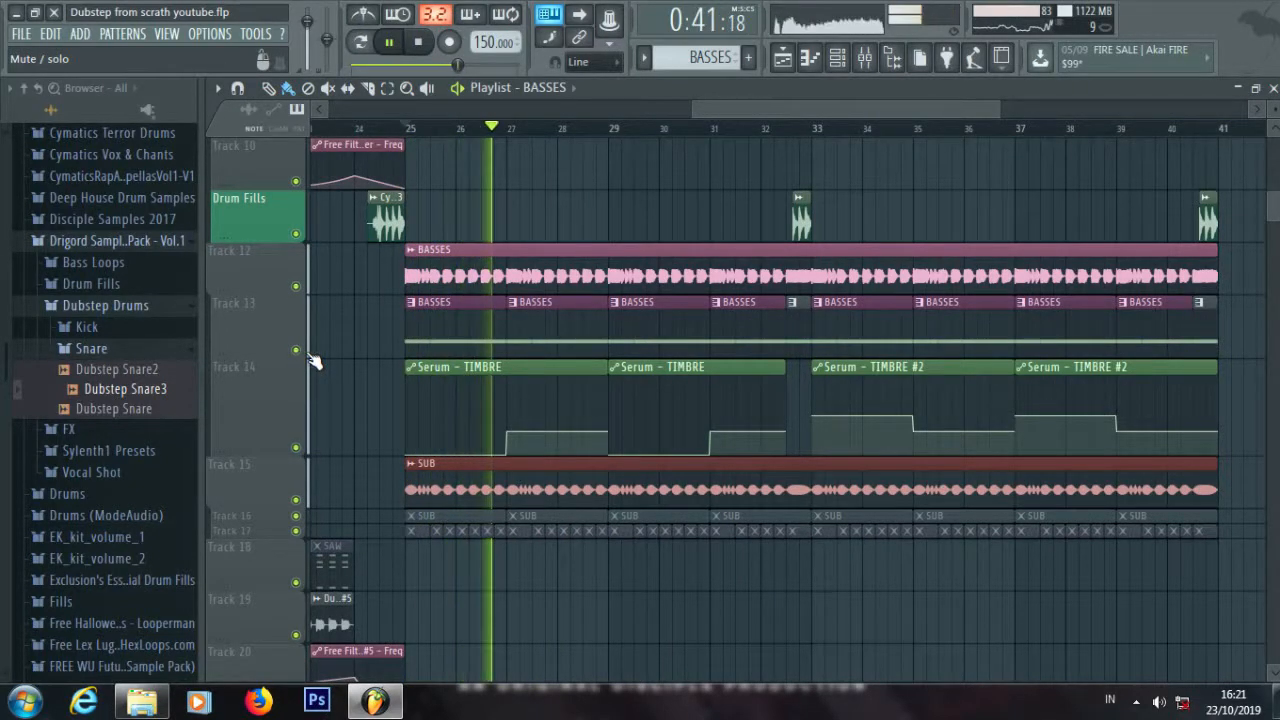
{"action": "right_click", "coordinate": [296, 351]}
{"action": "key", "text": "space"}
Show the THICC RACK effect in the mixer again, and close the mixer to return to the playlist
{"action": "left_click", "coordinate": [865, 57]}
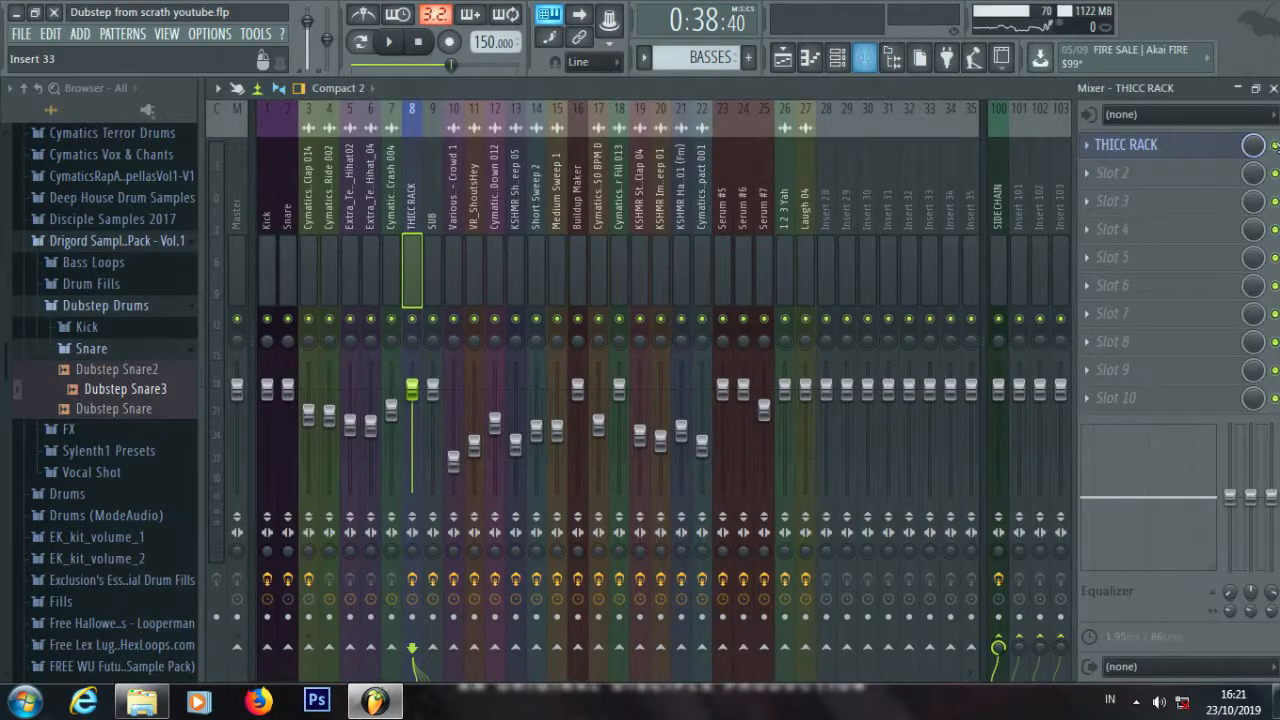
{"action": "left_click", "coordinate": [1148, 145]}
{"action": "left_click", "coordinate": [1145, 146]}
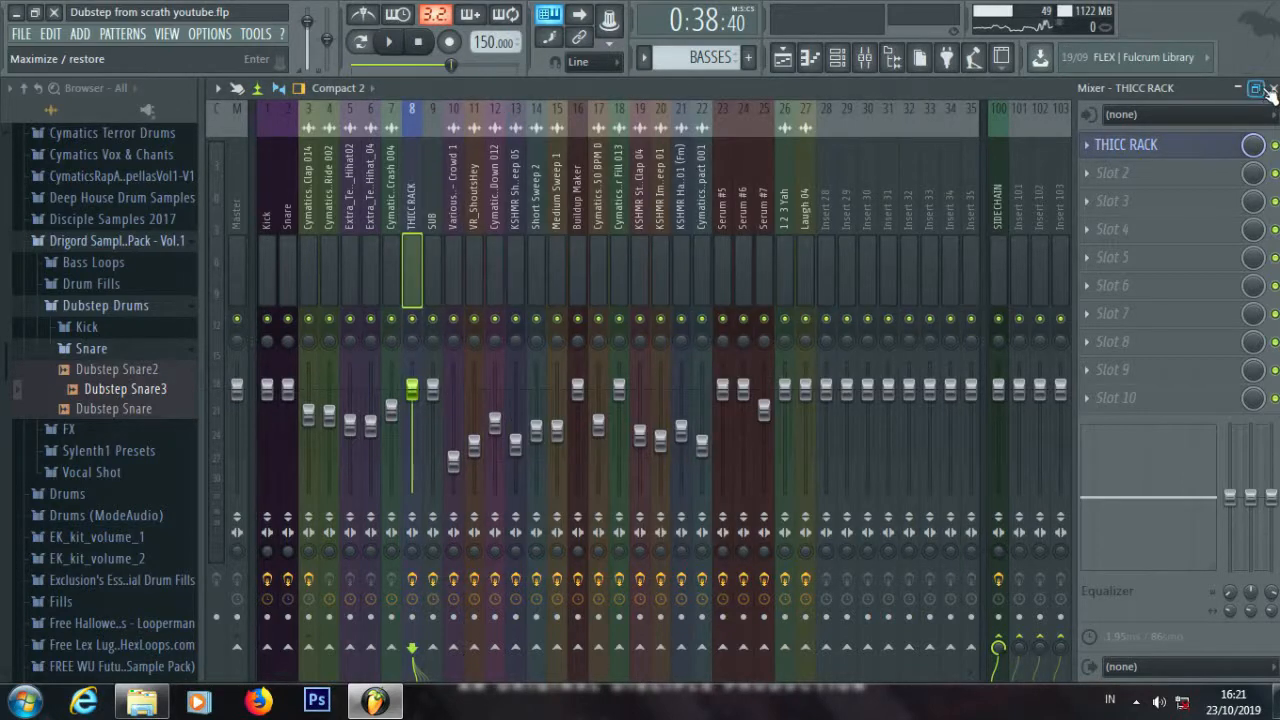
{"action": "left_click", "coordinate": [1272, 89]}
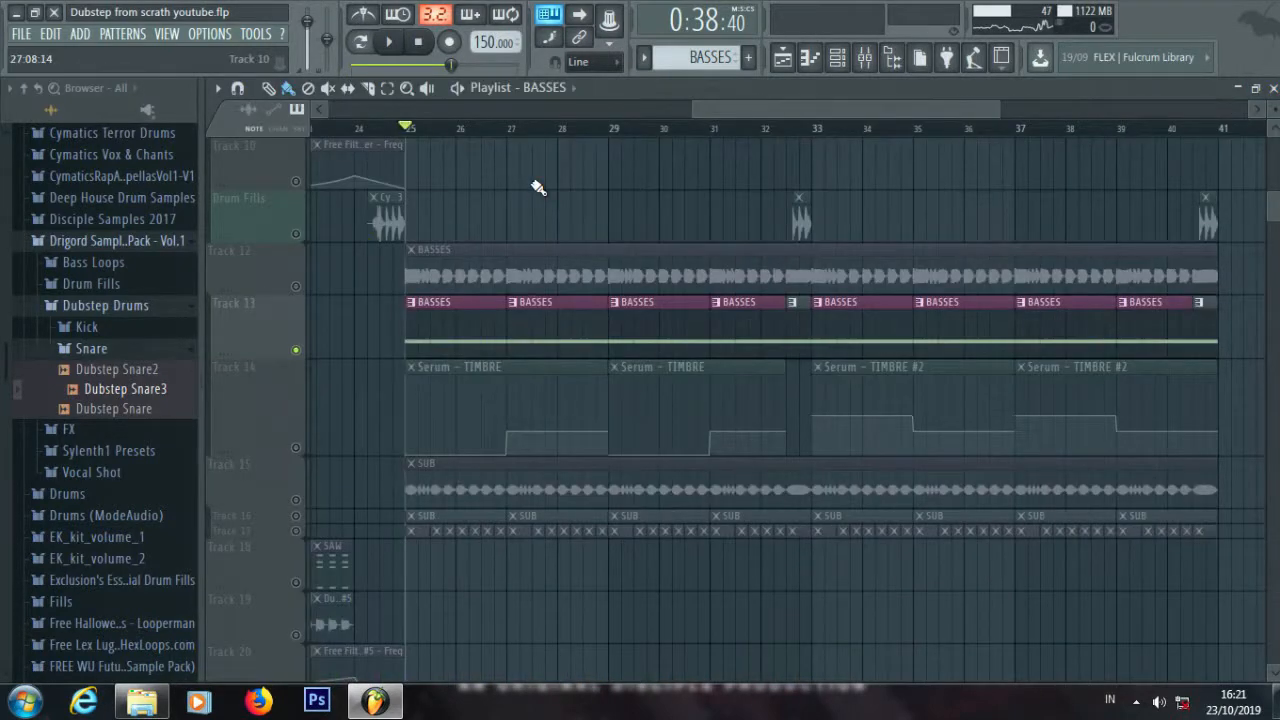